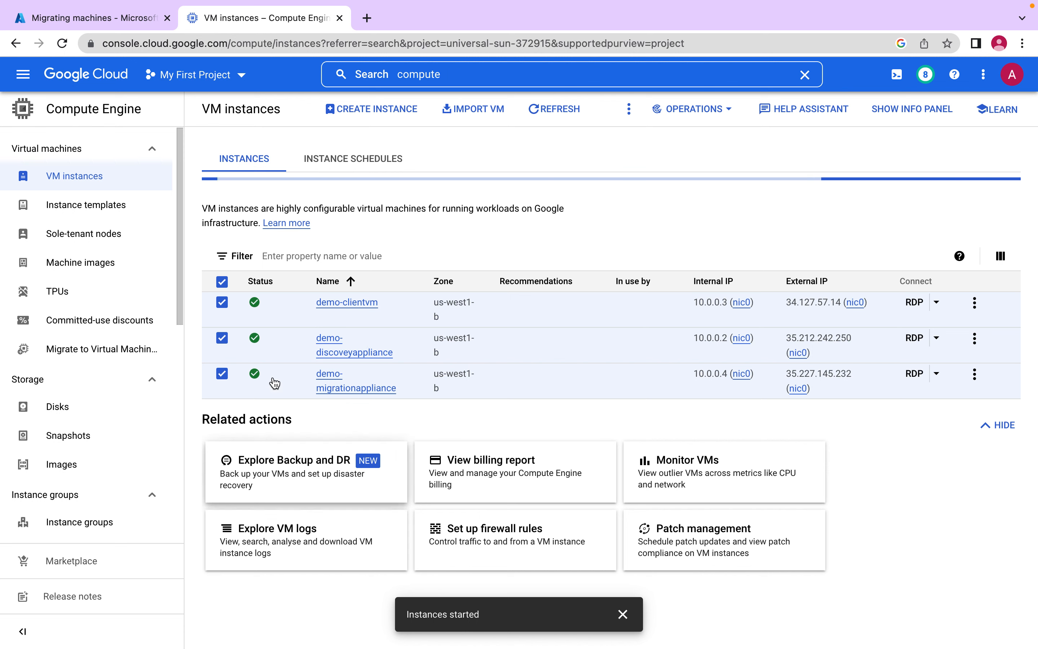
- Deselect all VM instances and, in the Azure portal, open the replicating machine DEMO-CLIENTVM from Azure Migrate's migration tools
{"action": "left_click", "coordinate": [222, 282]}
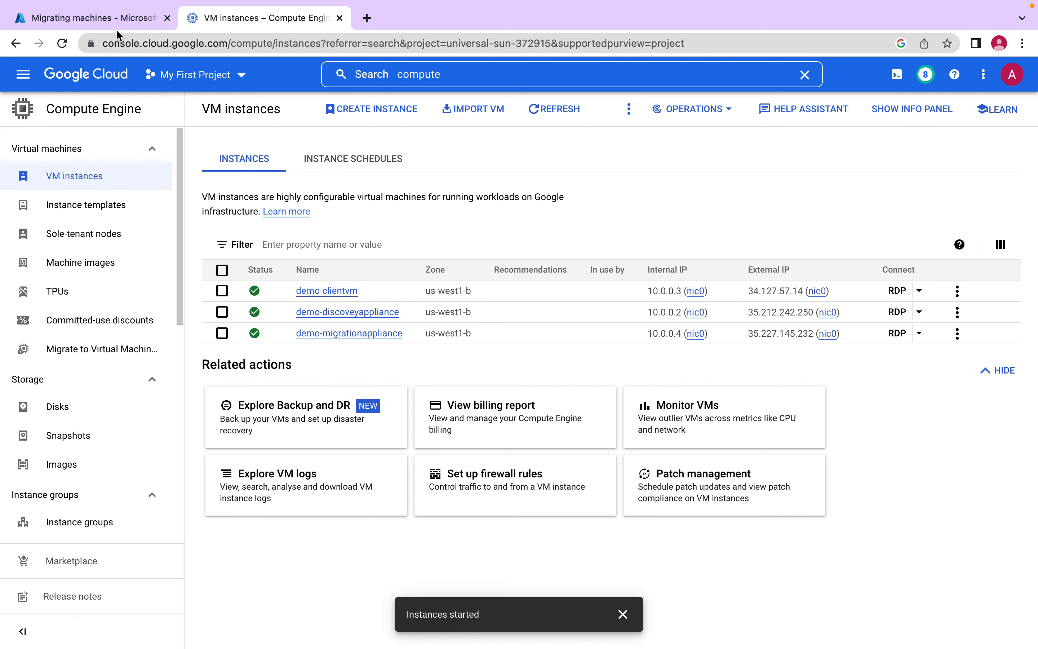
{"action": "left_click", "coordinate": [115, 20]}
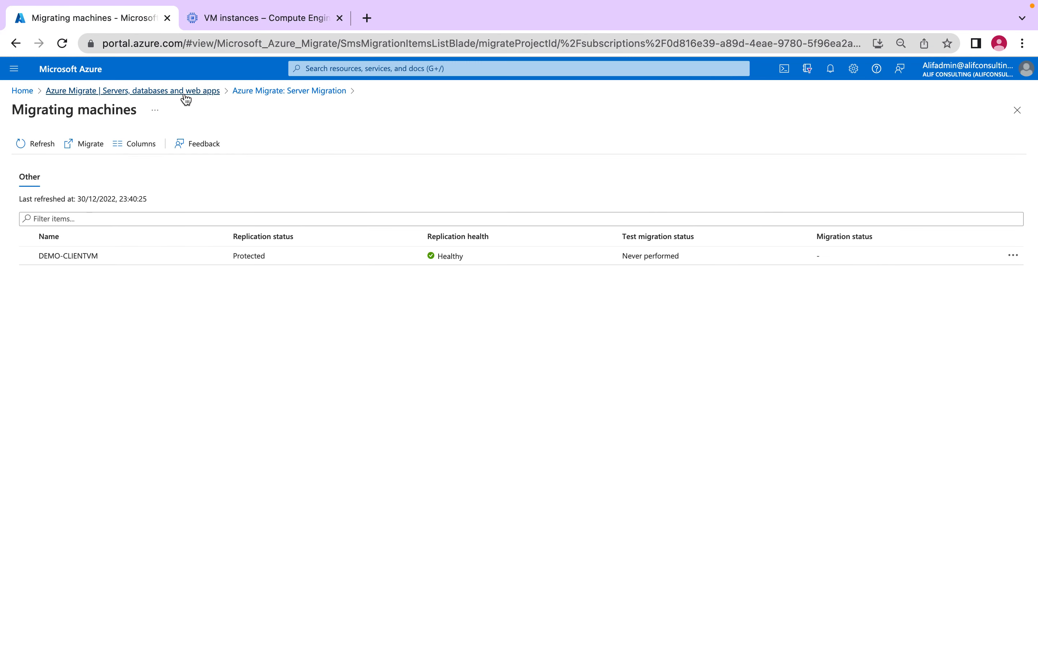
{"action": "left_click", "coordinate": [110, 91]}
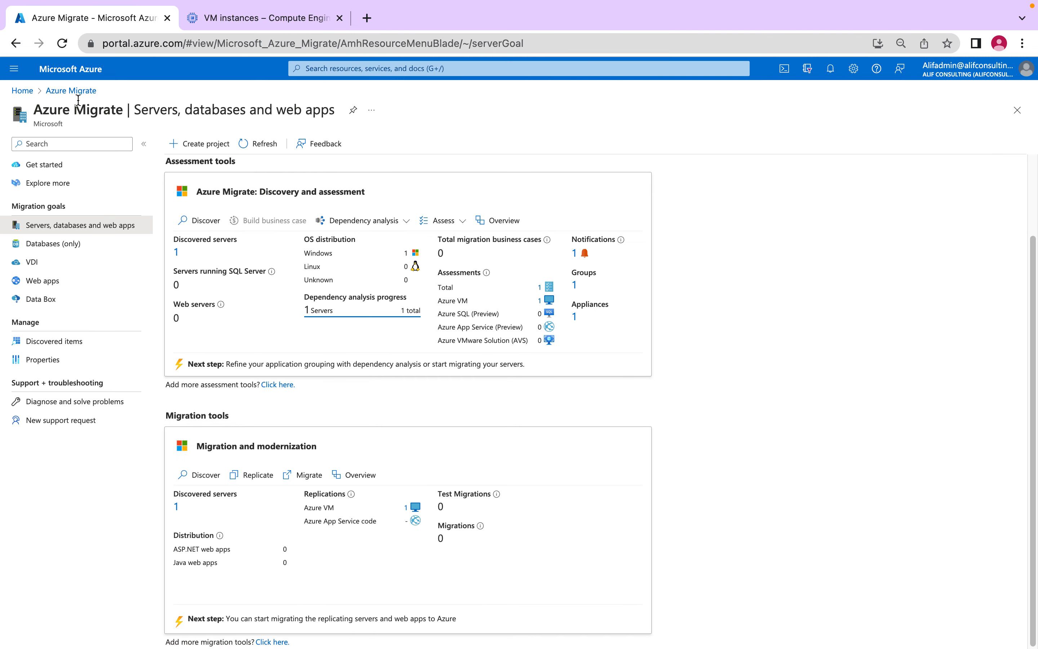
{"action": "left_click", "coordinate": [408, 509]}
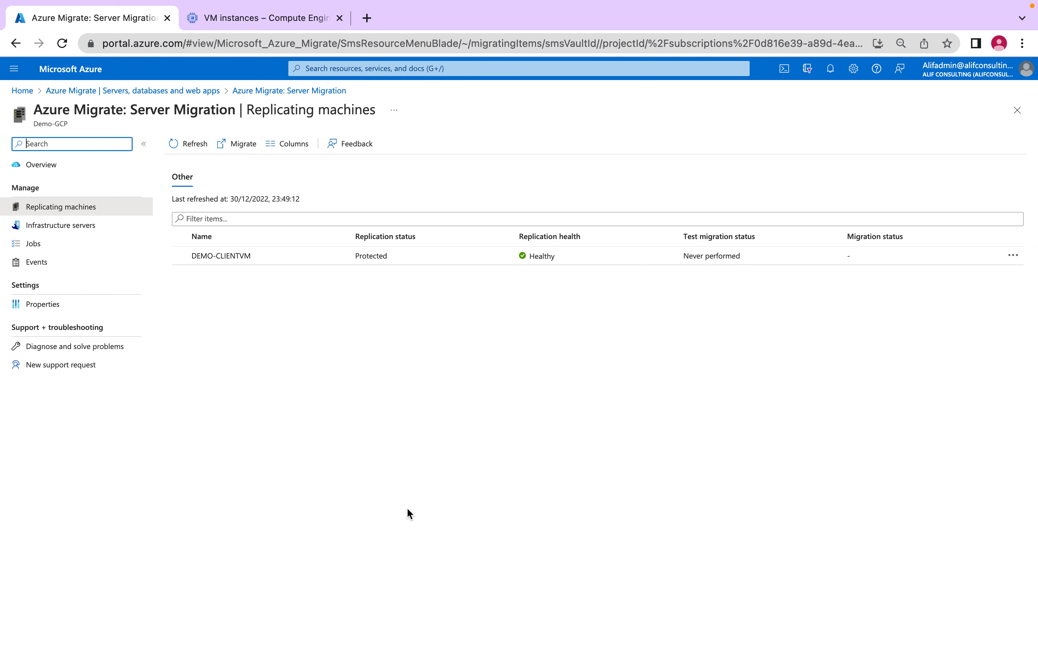
{"action": "left_click", "coordinate": [261, 256]}
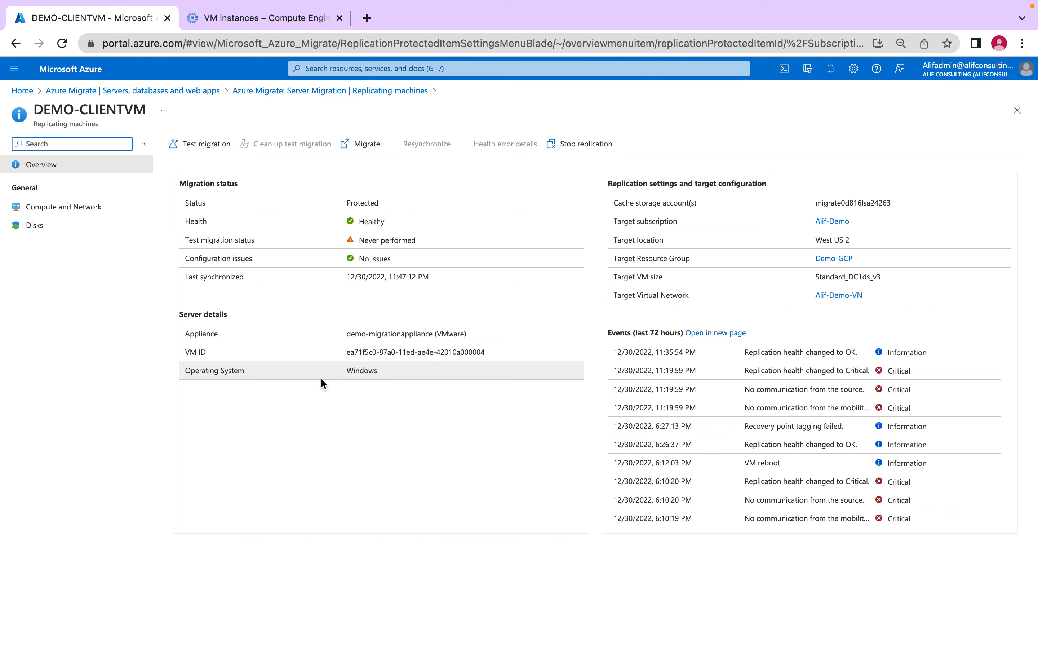
- Review DEMO-CLIENTVM's compute and network properties and its disks, and return to the machine's overview
{"action": "left_click", "coordinate": [69, 210]}
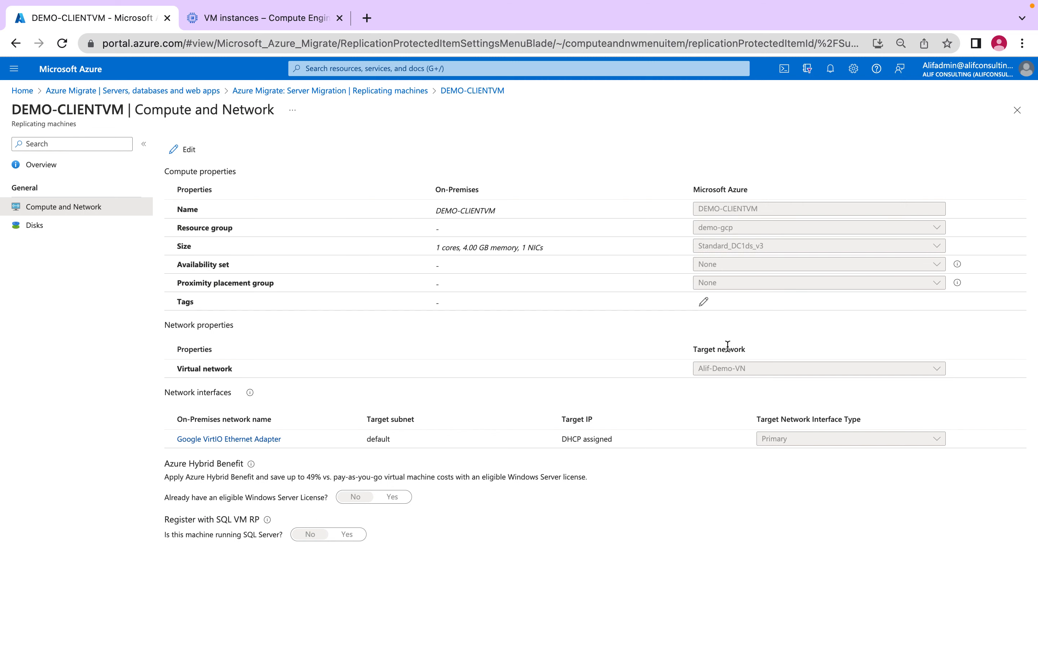
{"action": "left_click", "coordinate": [33, 226]}
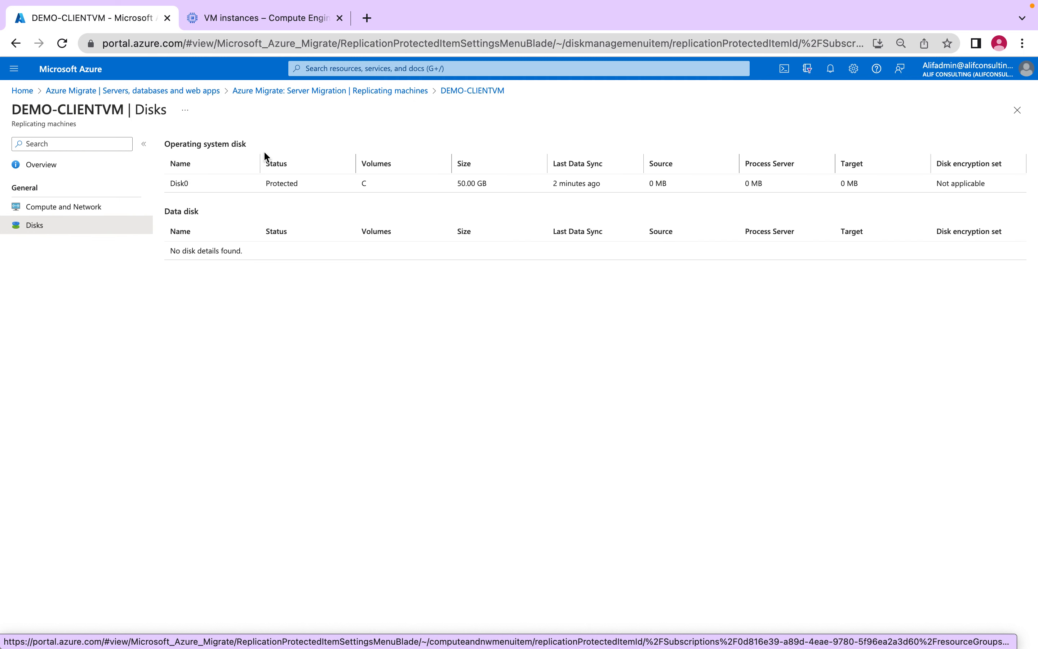
{"action": "left_click", "coordinate": [42, 167]}
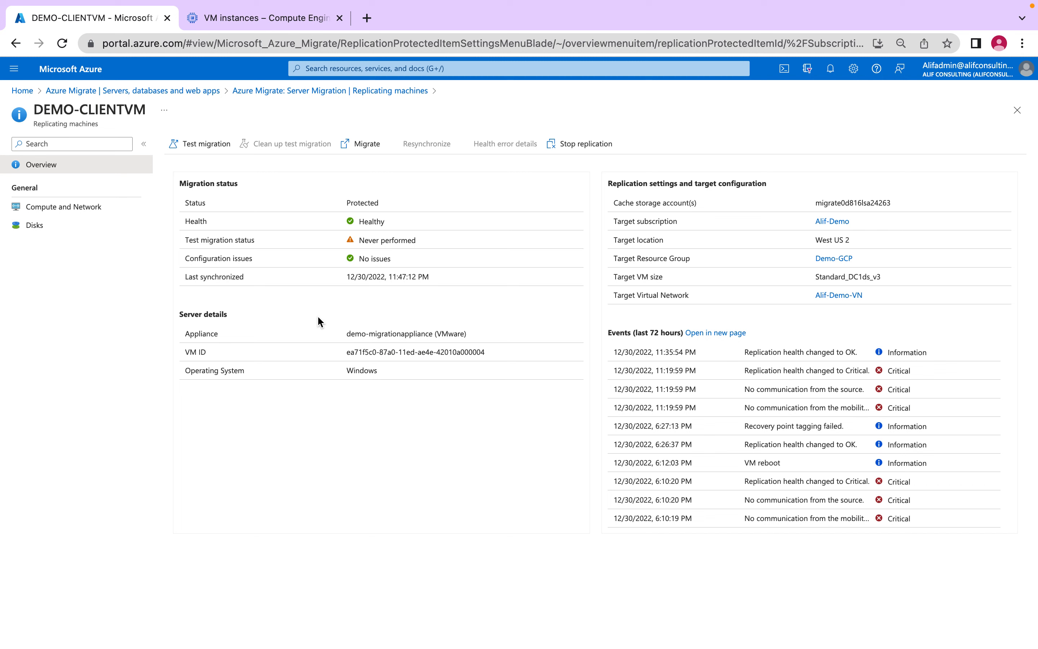
- Start a test migration of DEMO-CLIENTVM into the virtual network Alif-Demo-VN
{"action": "left_click", "coordinate": [211, 148]}
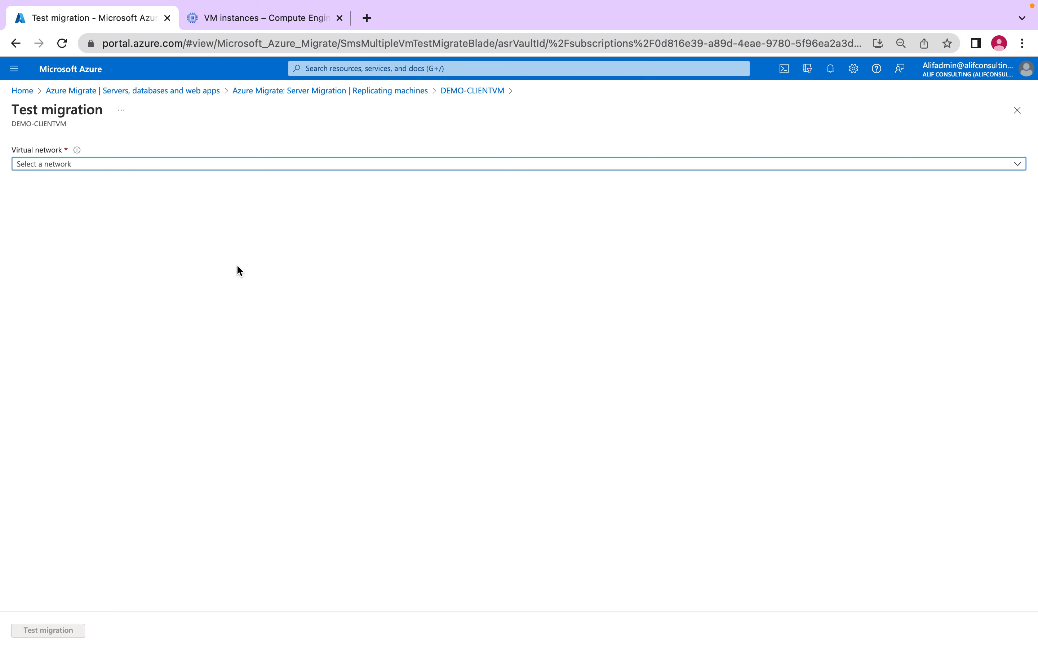
{"action": "left_click", "coordinate": [129, 164]}
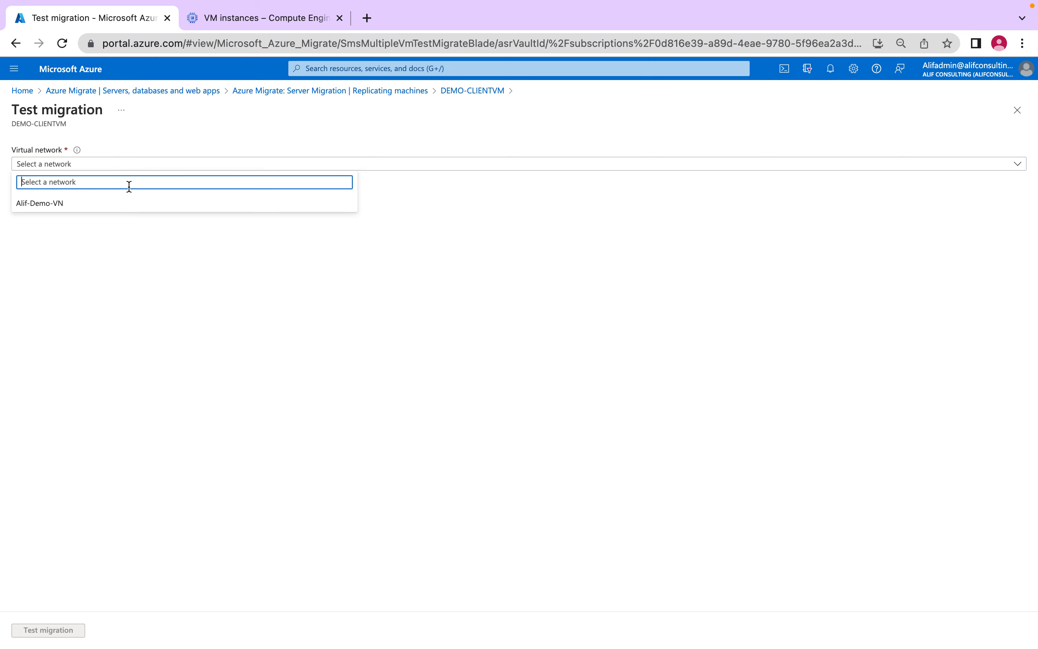
{"action": "left_click", "coordinate": [129, 208]}
{"action": "left_click", "coordinate": [55, 631]}
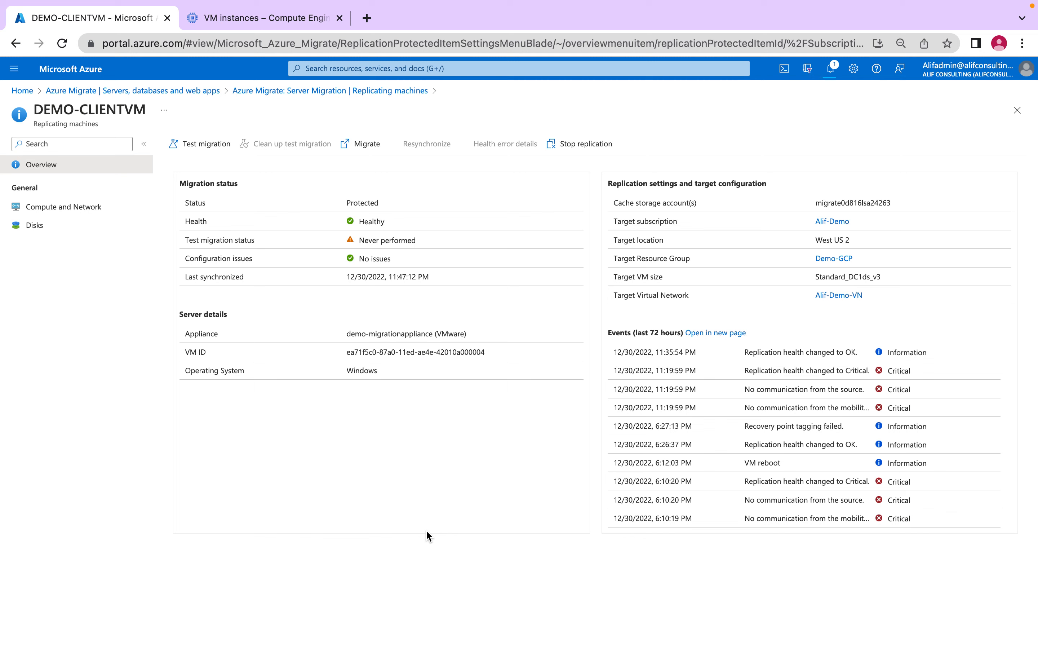
- Open the test failover job from its notification and examine the progress of its individual stages
{"action": "left_click", "coordinate": [831, 69]}
{"action": "left_click", "coordinate": [847, 157]}
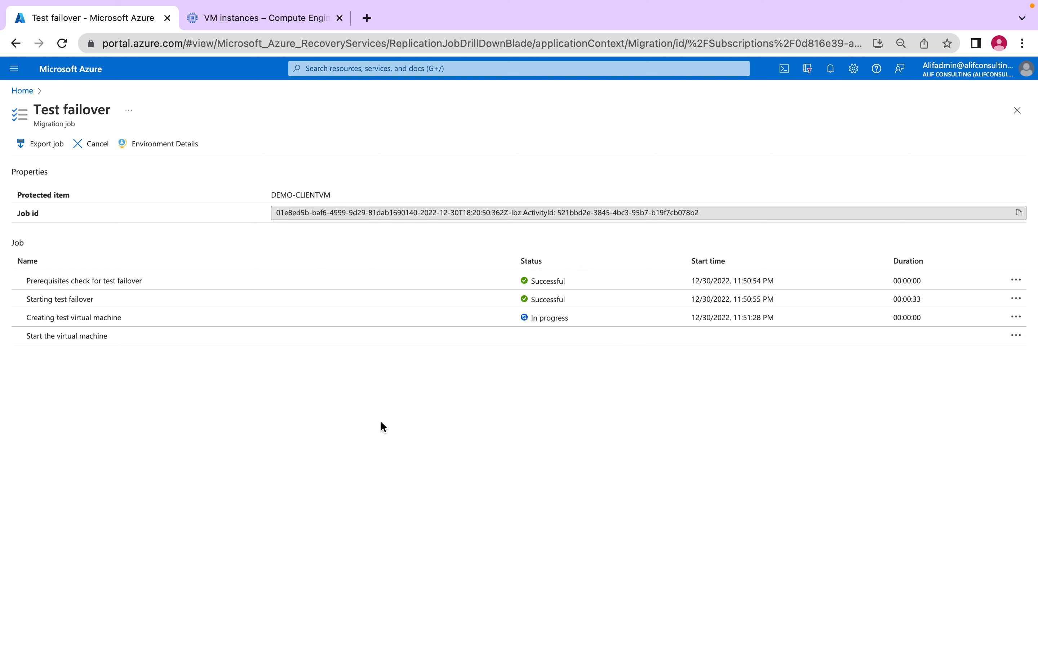
{"action": "left_click_drag", "start_coordinate": [59, 281], "coordinate": [174, 284]}
{"action": "left_click_drag", "start_coordinate": [52, 299], "coordinate": [151, 302]}
{"action": "left_click_drag", "start_coordinate": [54, 318], "coordinate": [200, 325]}
{"action": "left_click", "coordinate": [197, 347]}
- Duplicate the browser tab of the test failover job and open the All resources list in the copy
{"action": "right_click", "coordinate": [63, 16]}
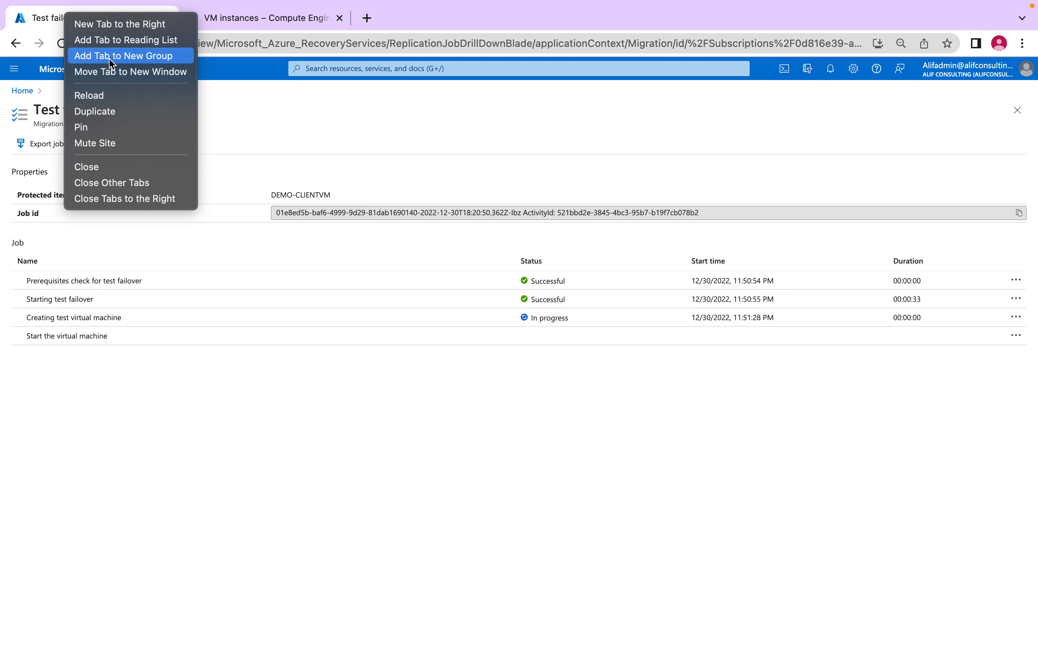
{"action": "left_click", "coordinate": [126, 115]}
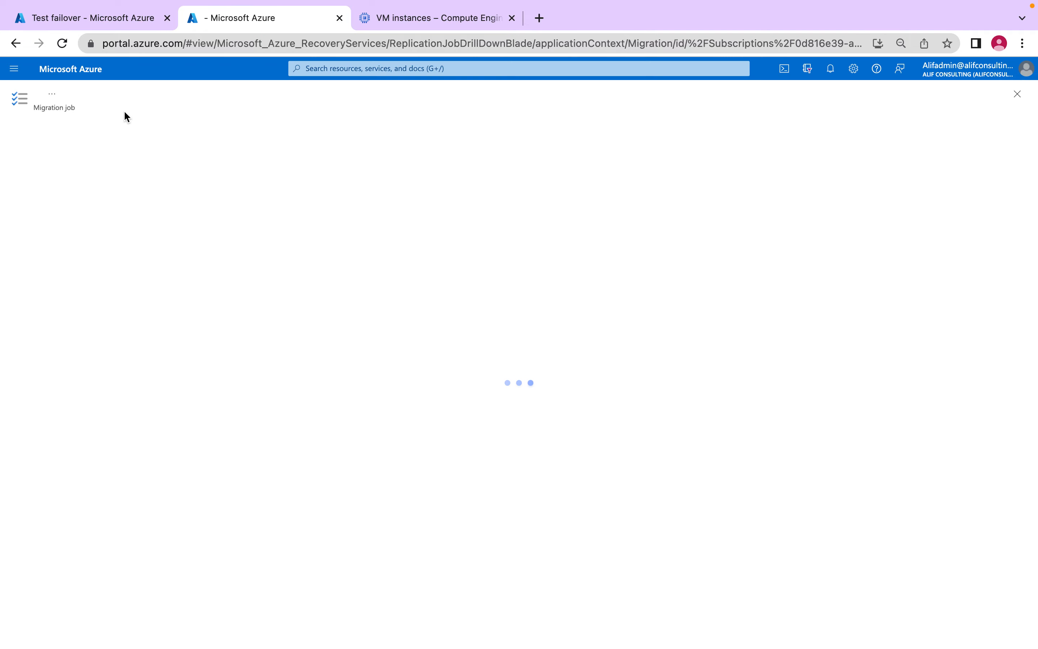
{"action": "left_click", "coordinate": [15, 77]}
{"action": "left_click", "coordinate": [45, 183]}
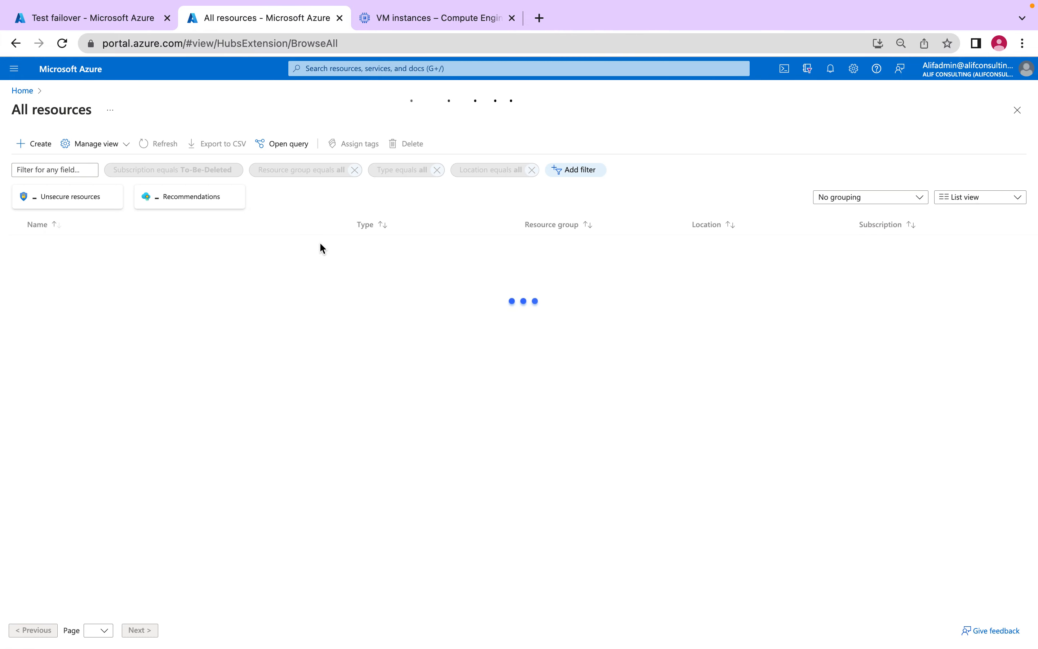
- Filter the resource list by the Alif-Demo subscription instead of To-Be-Deleted
{"action": "left_click", "coordinate": [195, 171]}
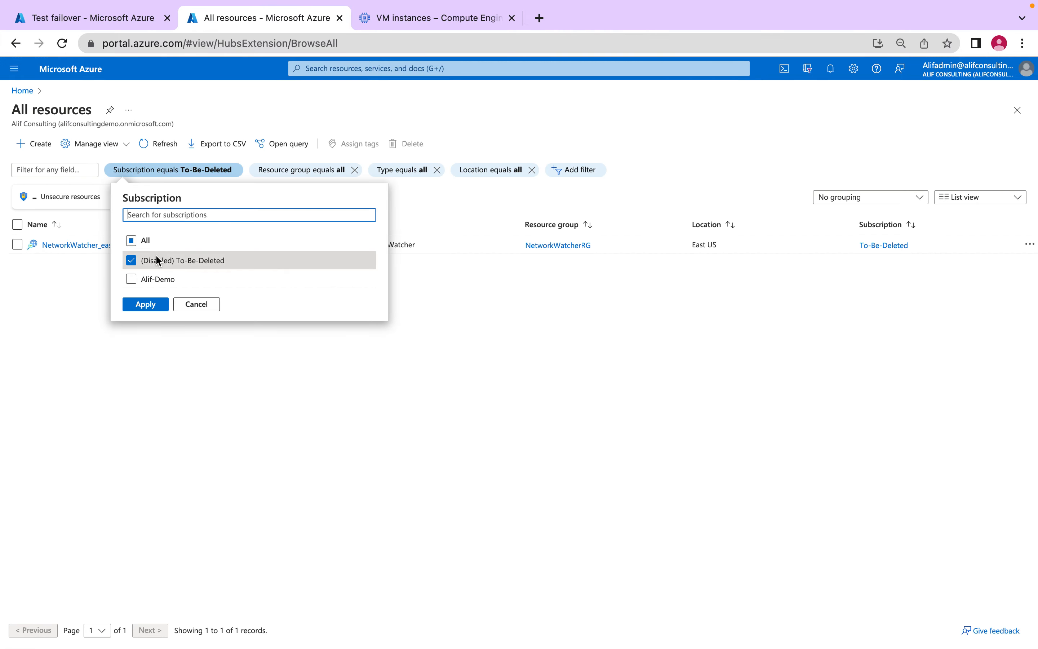
{"action": "left_click", "coordinate": [131, 260]}
{"action": "left_click", "coordinate": [131, 279]}
{"action": "left_click", "coordinate": [146, 304]}
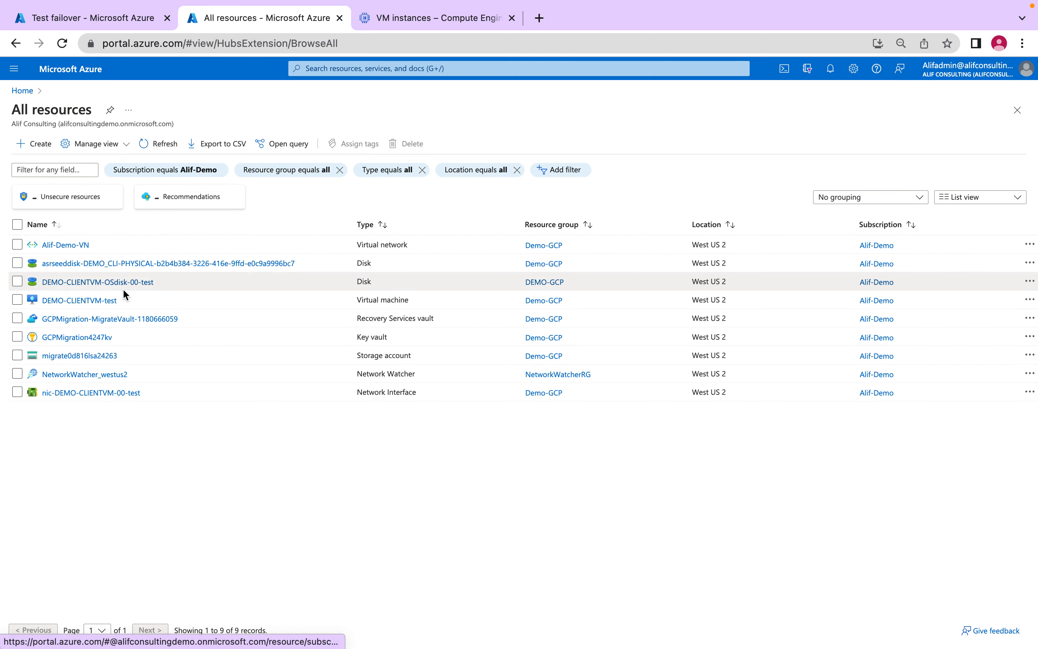
- Check the resource list for the test VM and its OS disk, and check the test failover job's status
{"action": "left_click_drag", "start_coordinate": [126, 302], "coordinate": [74, 301]}
{"action": "left_click_drag", "start_coordinate": [172, 283], "coordinate": [77, 281]}
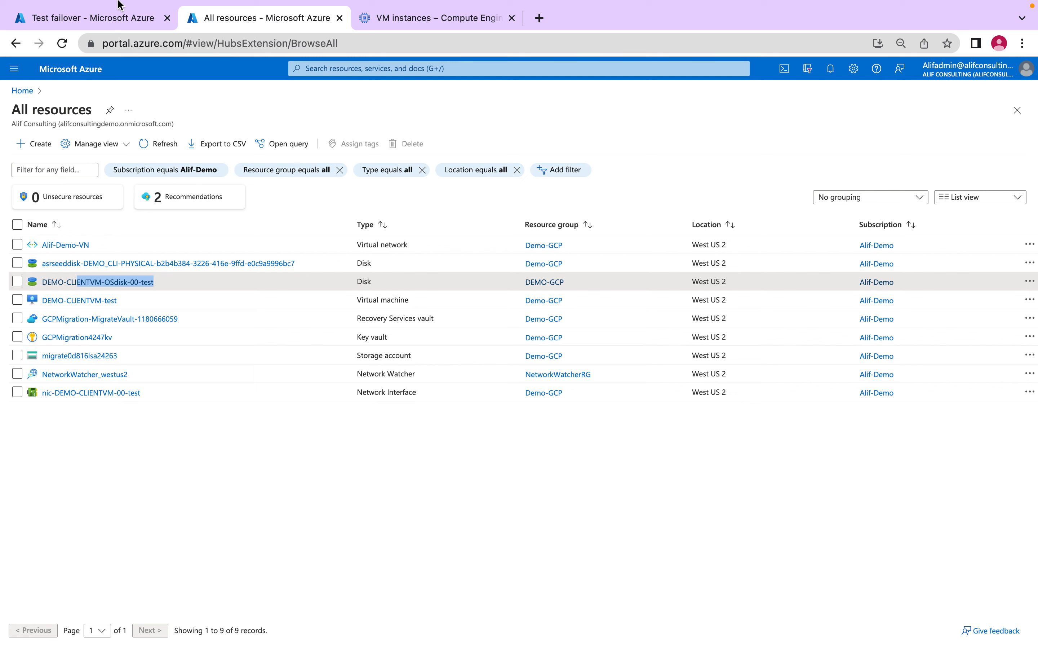
{"action": "left_click", "coordinate": [104, 18]}
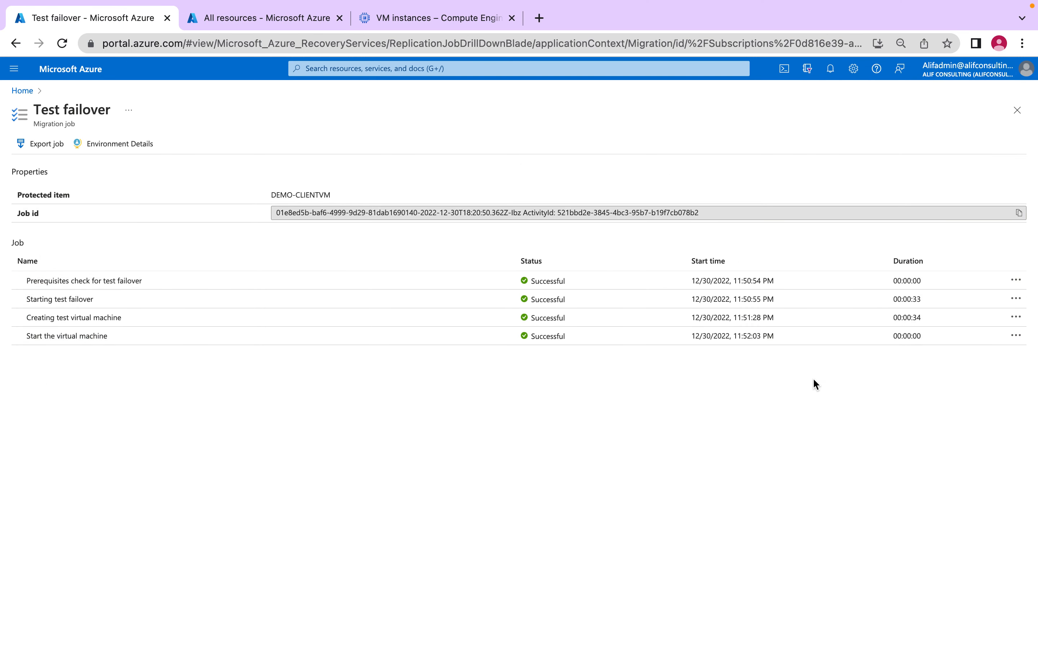
{"action": "left_click", "coordinate": [262, 21]}
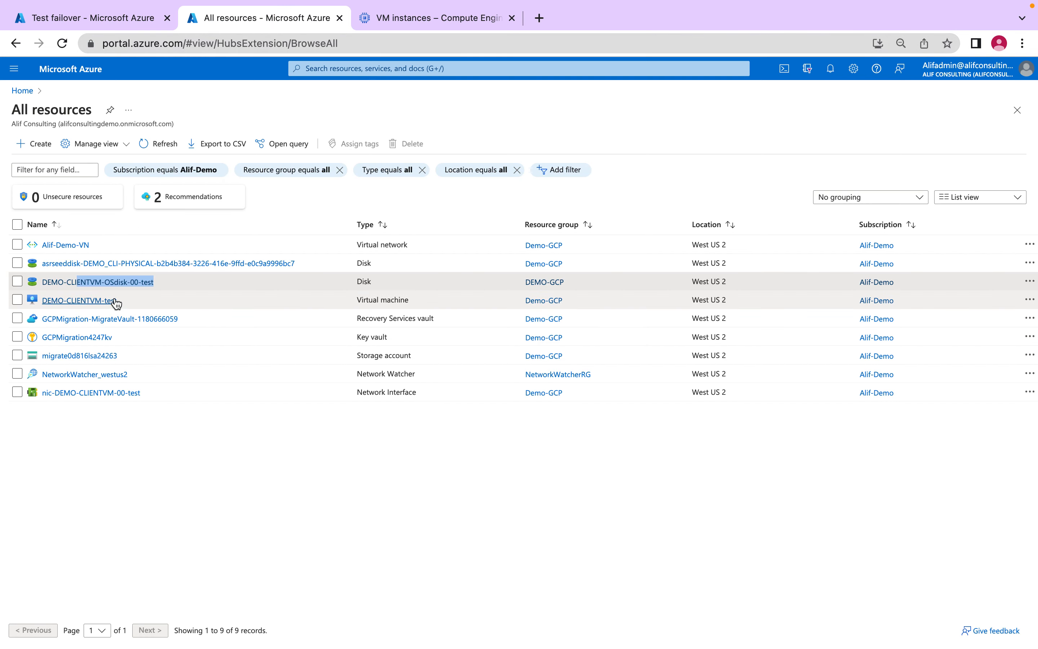
- Open the primary IP configuration of the network interface attached to the virtual machine DEMO-CLIENTVM-test
{"action": "left_click", "coordinate": [99, 301]}
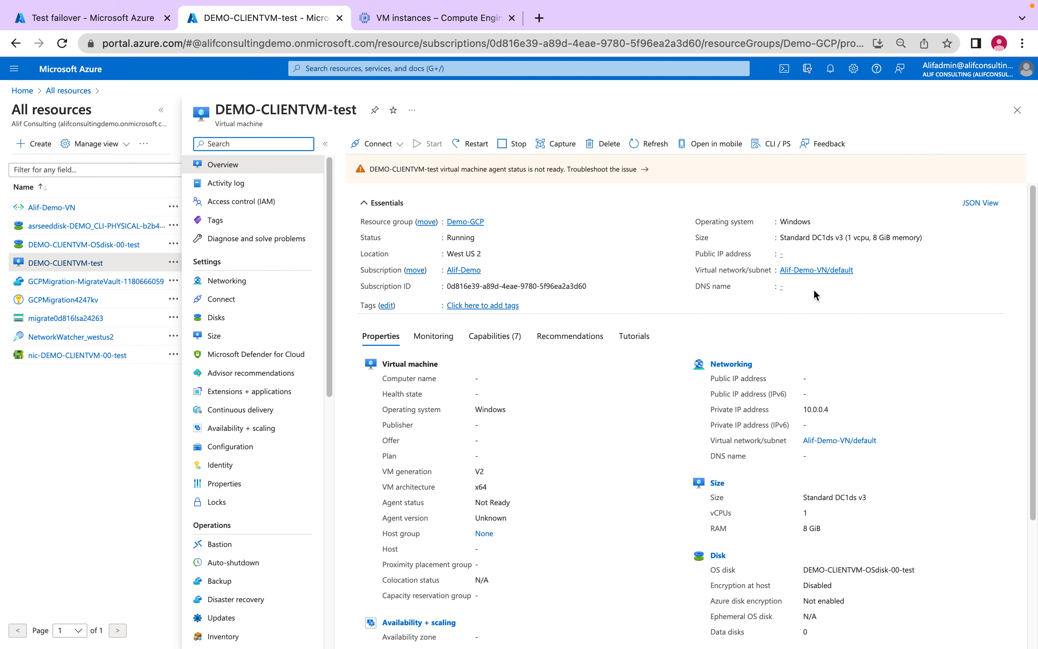
{"action": "left_click", "coordinate": [262, 281]}
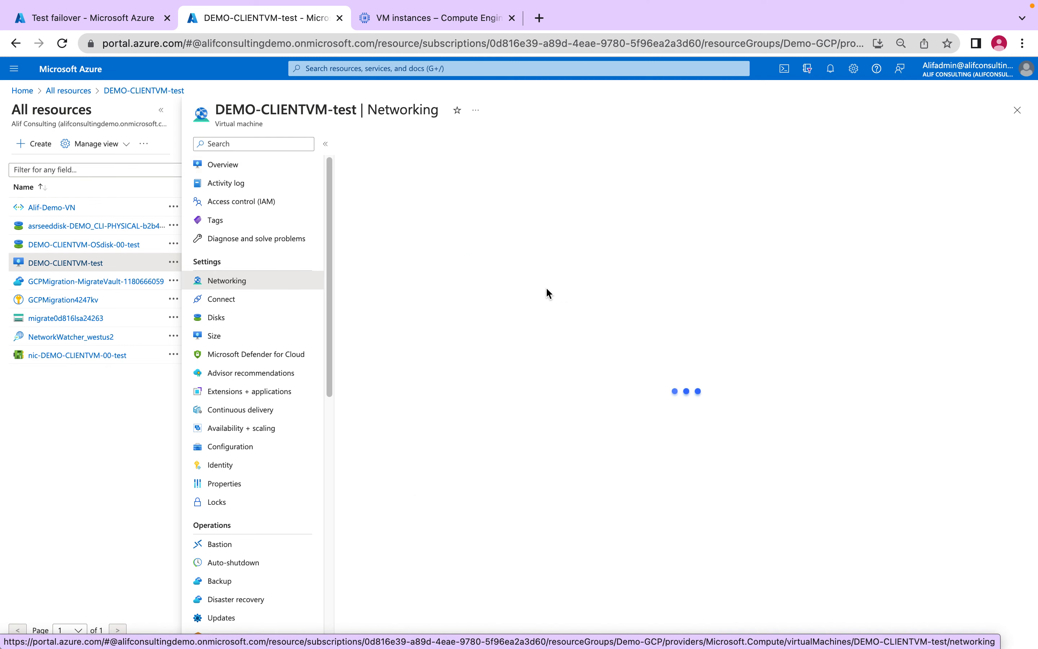
{"action": "left_click", "coordinate": [491, 224]}
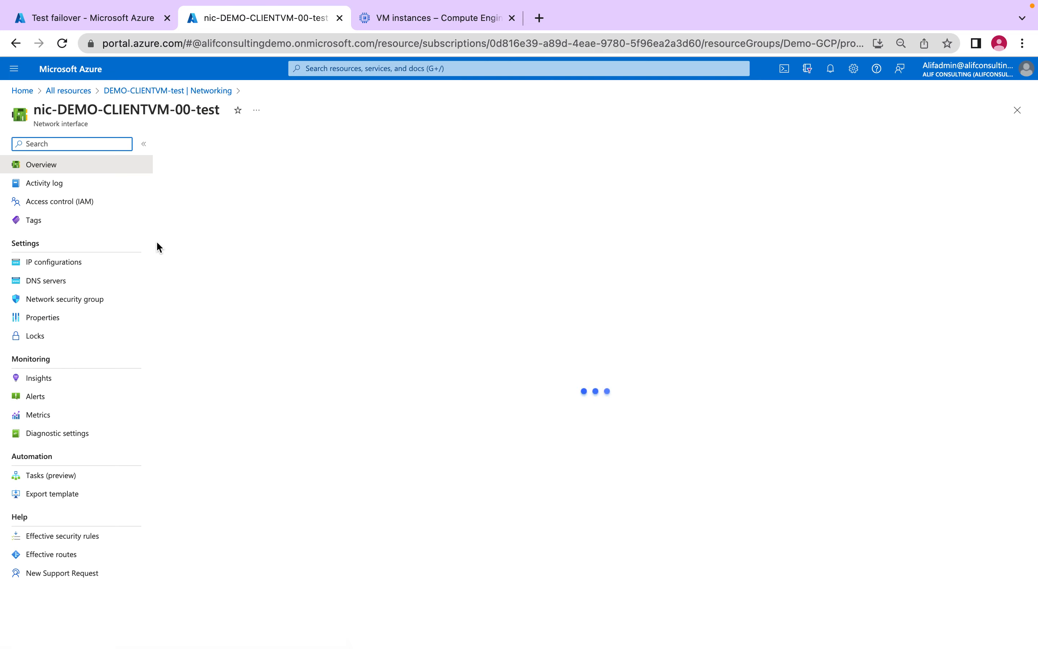
{"action": "left_click", "coordinate": [72, 271]}
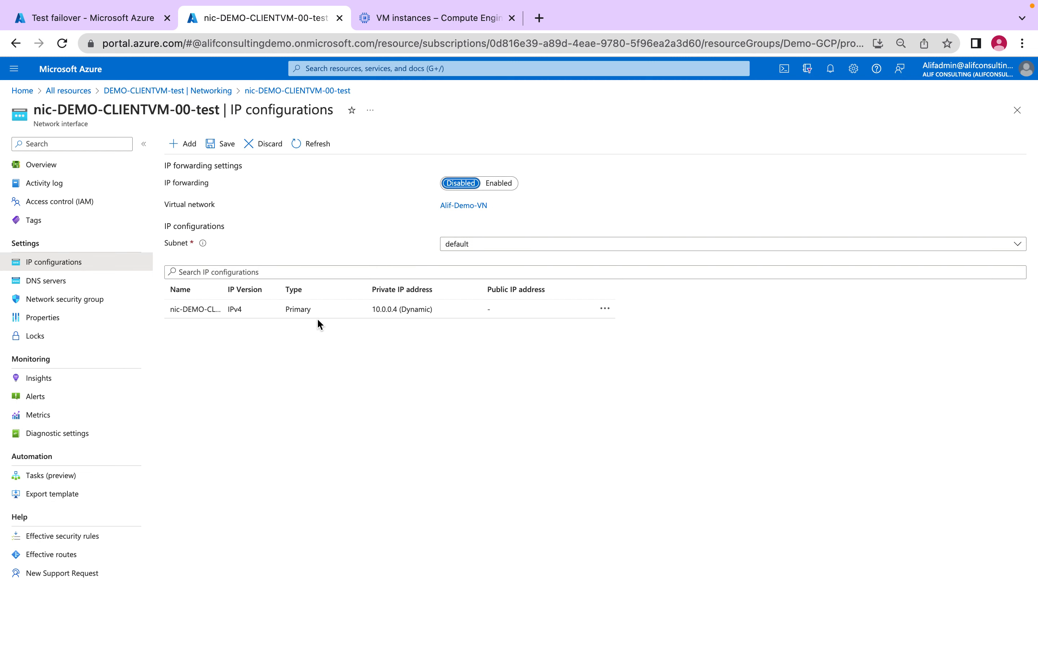
{"action": "left_click", "coordinate": [326, 313]}
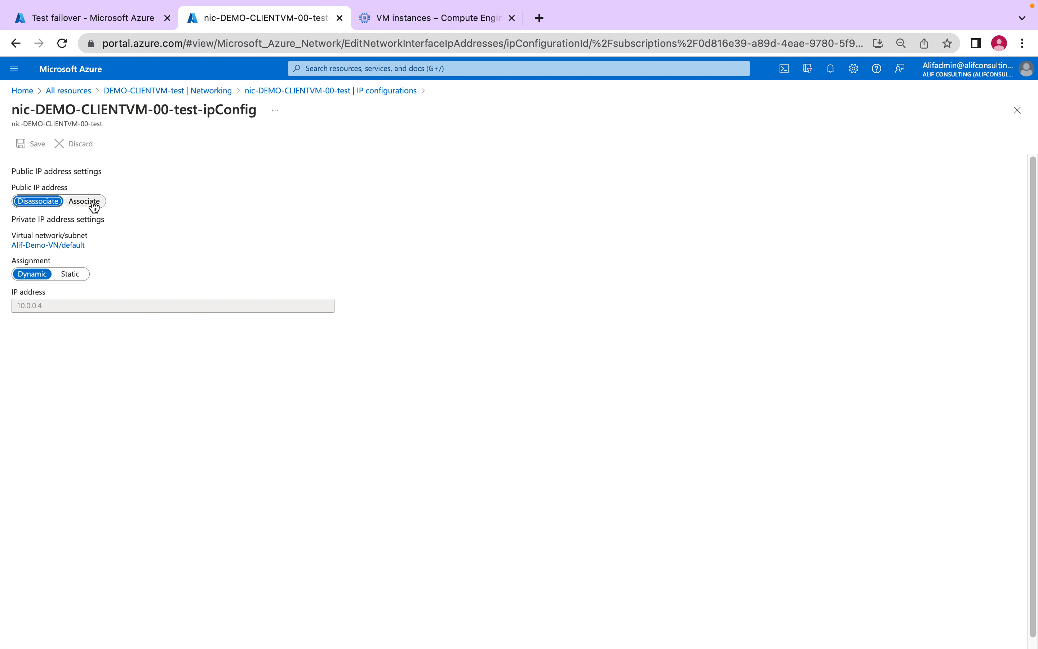
- Associate a new public IP address named Demo-PiP, with Basic SKU and Dynamic assignment, and save the IP configuration
{"action": "left_click", "coordinate": [86, 201]}
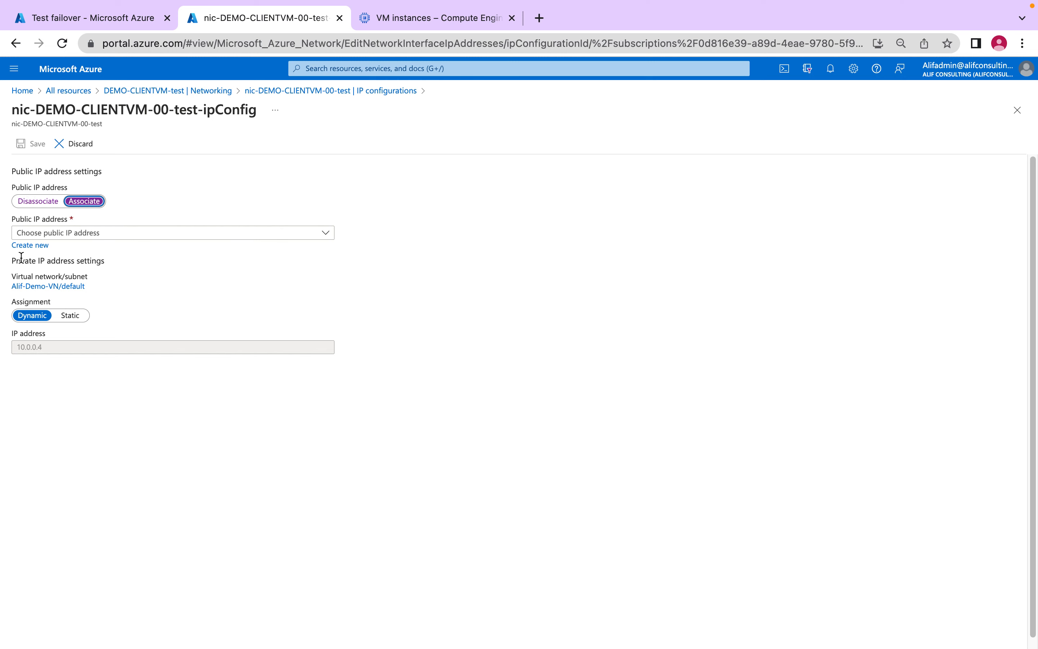
{"action": "left_click", "coordinate": [90, 250]}
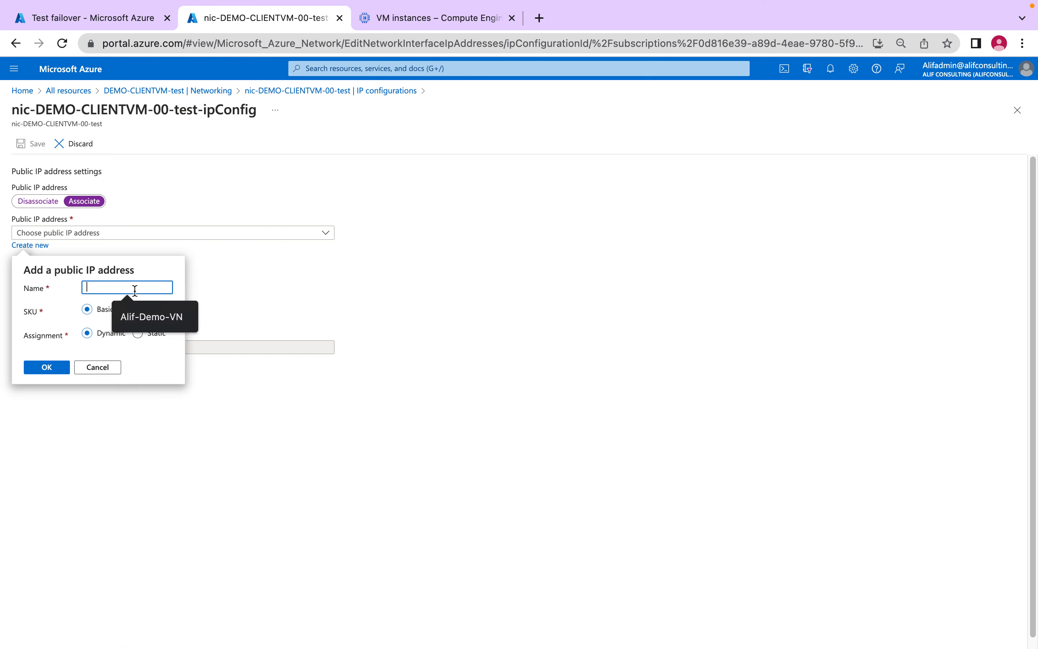
{"action": "type", "text": "Demi"}
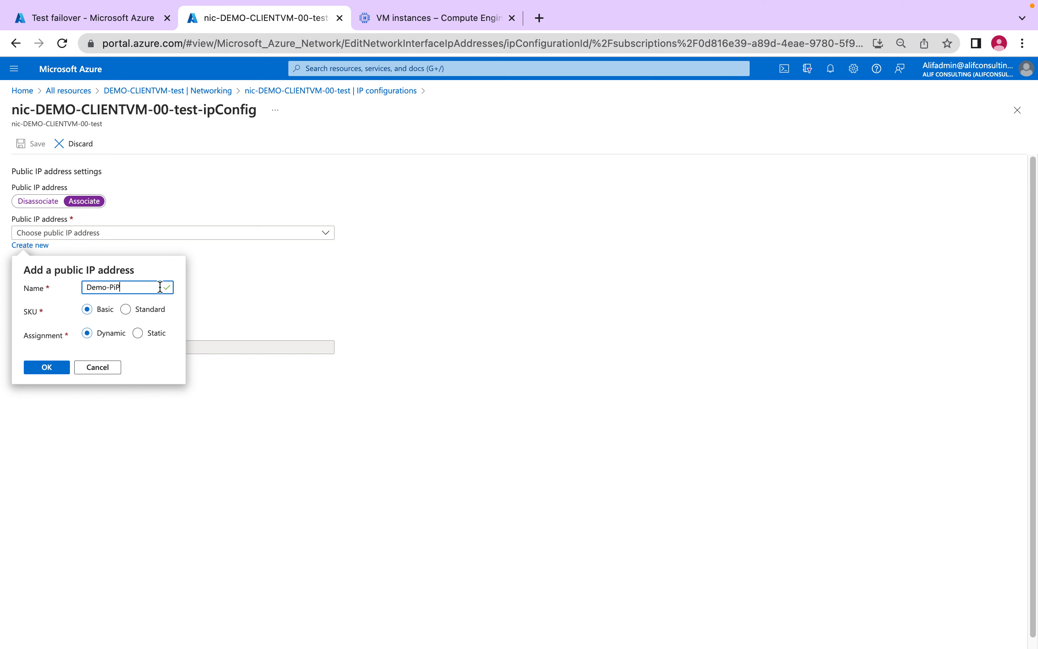
{"action": "left_click", "coordinate": [47, 367]}
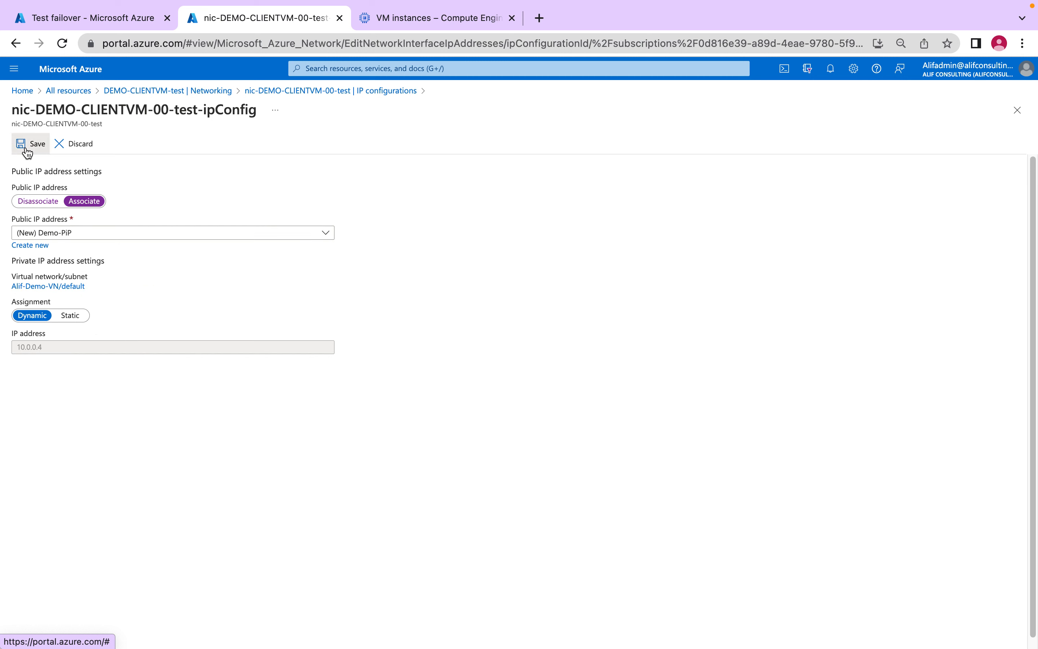
{"action": "left_click", "coordinate": [25, 145]}
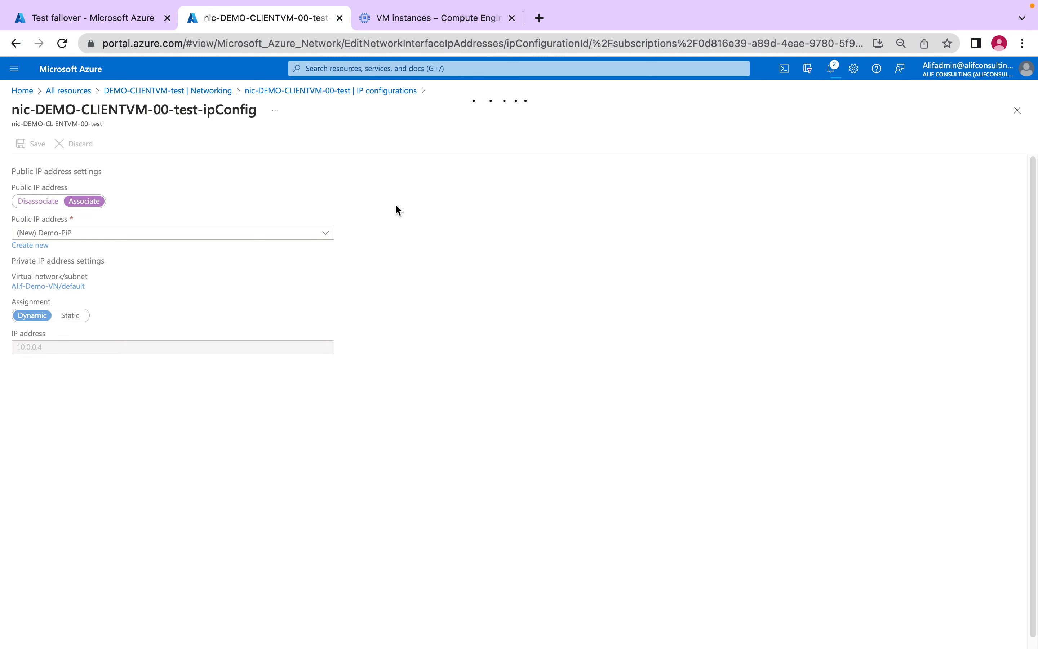
- Leave the IP configuration and return to the overview of DEMO-CLIENTVM-test to check its public IP address
{"action": "left_click", "coordinate": [217, 98]}
{"action": "left_click", "coordinate": [651, 128]}
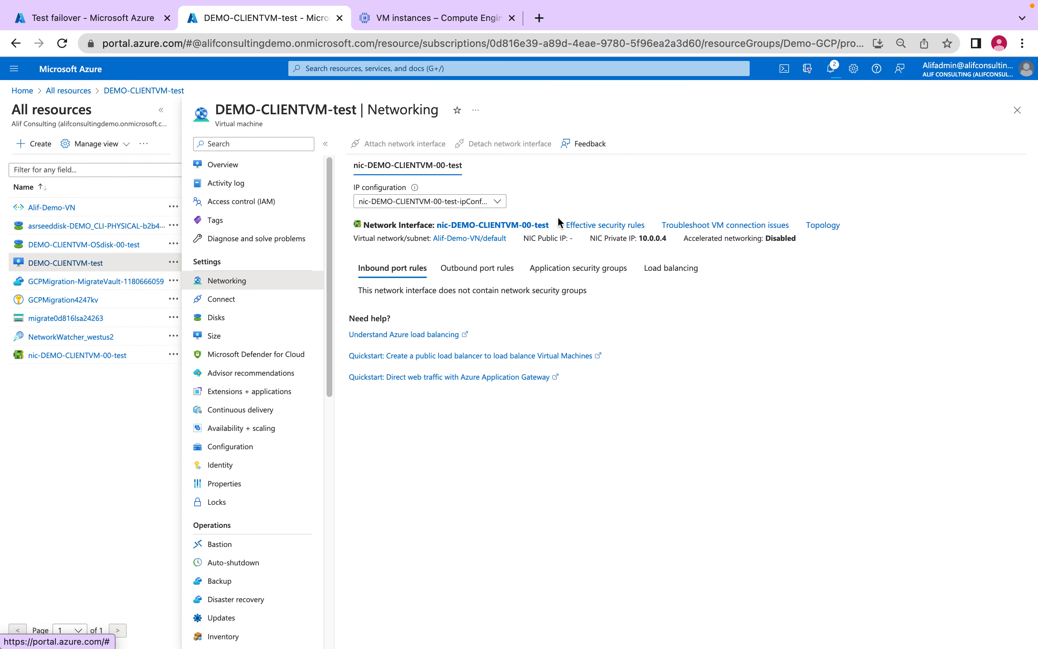
{"action": "left_click", "coordinate": [258, 168]}
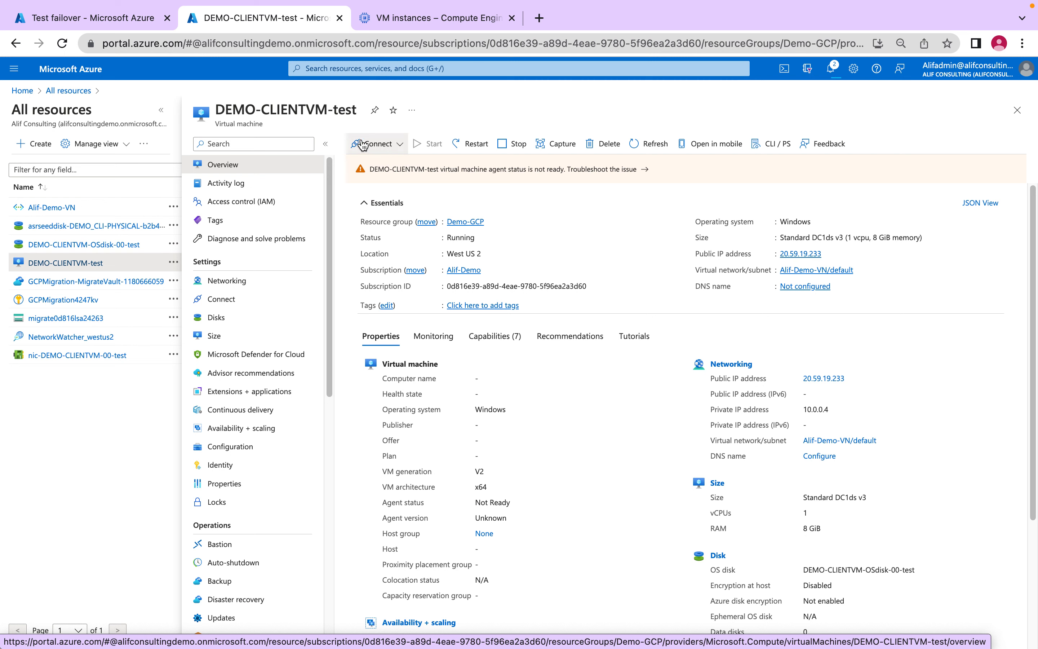
- Download the RDP file for DEMO-CLIENTVM-test's public IP address and open it in Microsoft Remote Desktop
{"action": "left_click", "coordinate": [401, 144]}
{"action": "left_click", "coordinate": [370, 167]}
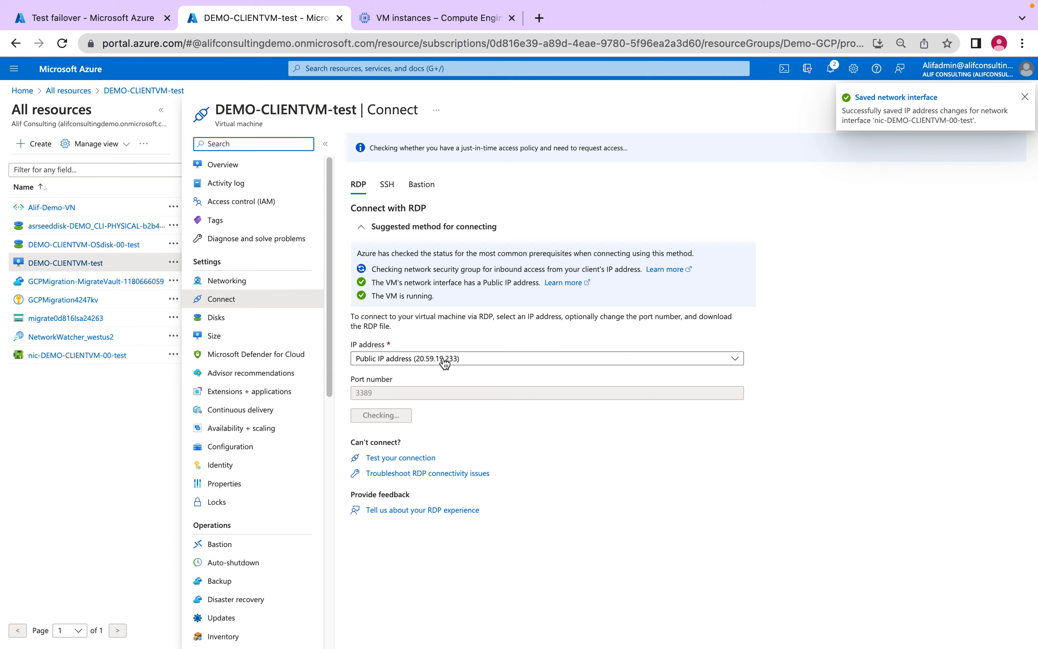
{"action": "left_click", "coordinate": [395, 414]}
{"action": "left_click", "coordinate": [70, 638]}
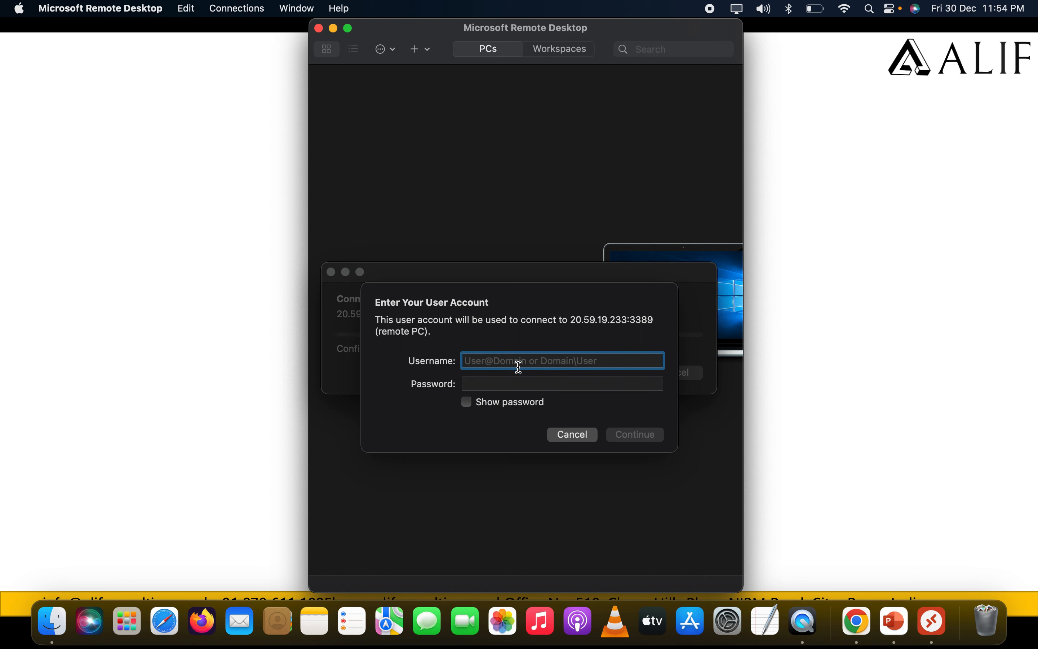
- Try to connect to the test VM with the username .\adminuser and the account password, then cancel the connection attempt
{"action": "type", "text": ".\\adminuser"}
{"action": "key", "text": "Tab"}
{"action": "type", "text": "a"}
{"action": "type", "text": "•••"}
{"action": "key", "text": "BackSpace"}
{"action": "key", "text": "BackSpace"}
{"action": "key", "text": "BackSpace"}
{"action": "key", "text": "BackSpace"}
{"action": "type", "text": "••••"}
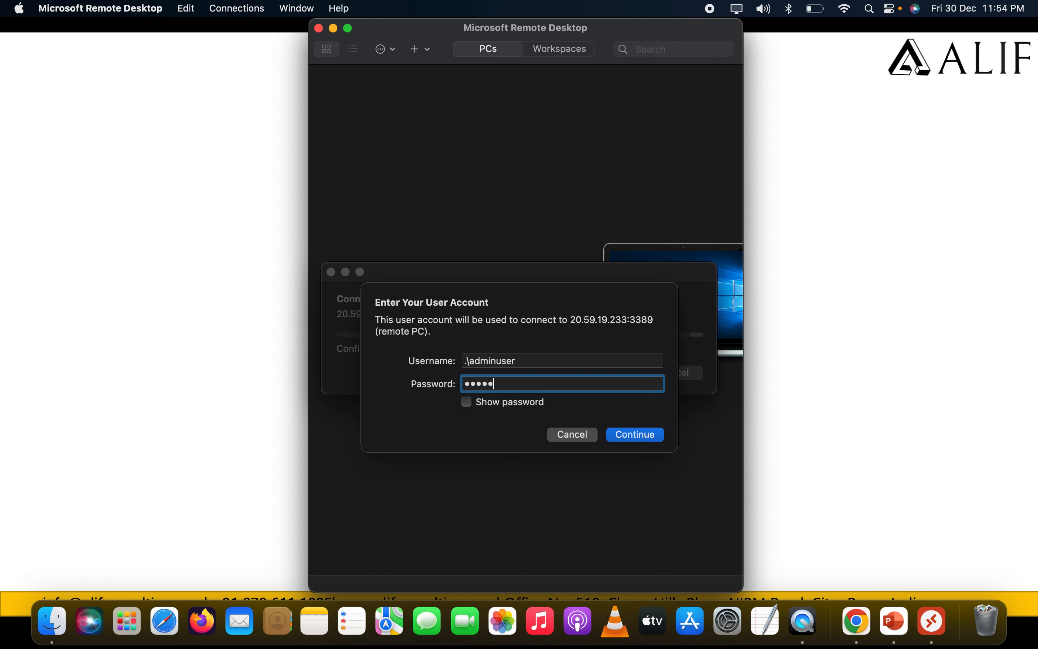
{"action": "key", "text": "BackSpace"}
{"action": "key", "text": "BackSpace"}
{"action": "key", "text": "BackSpace"}
{"action": "key", "text": "BackSpace"}
{"action": "key", "text": "BackSpace"}
{"action": "key", "text": "BackSpace"}
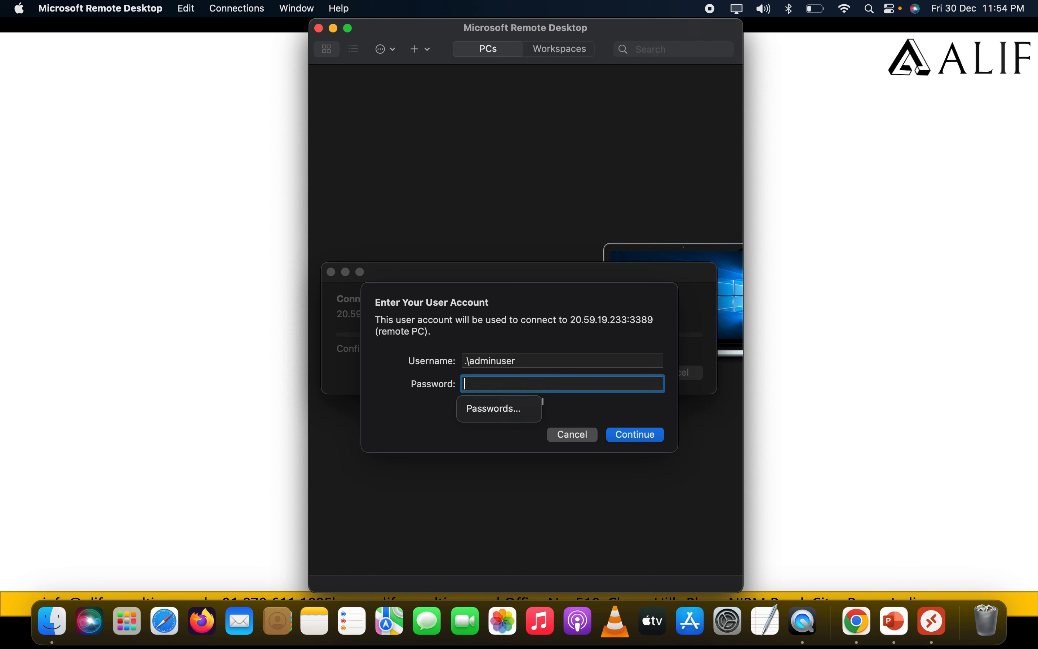
{"action": "type", "text": "•"}
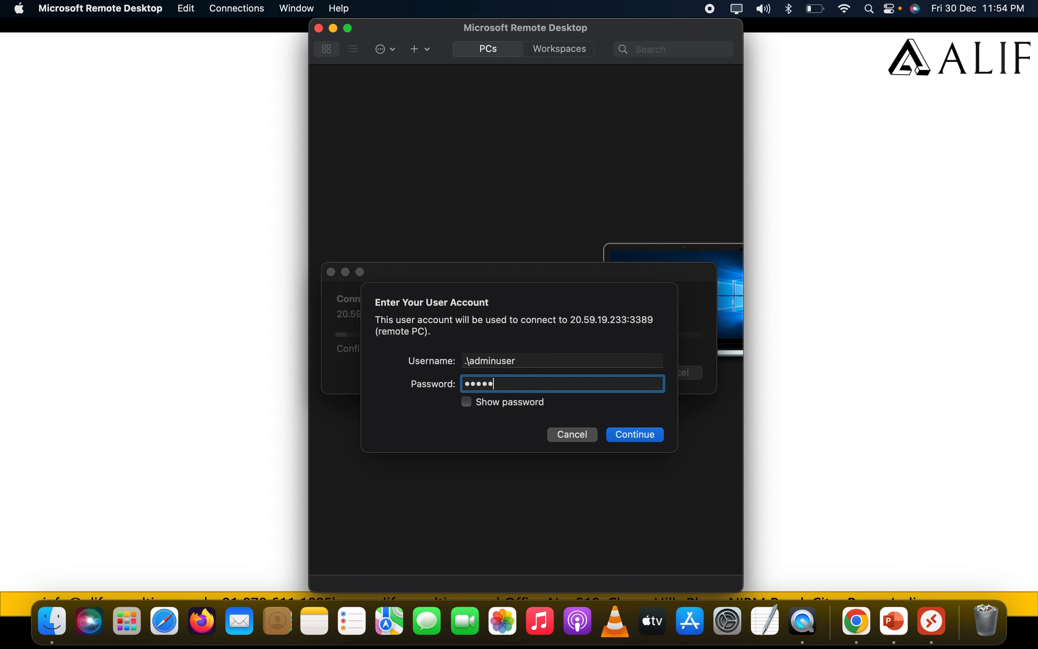
{"action": "type", "text": "••••••••••"}
{"action": "key", "text": "Return"}
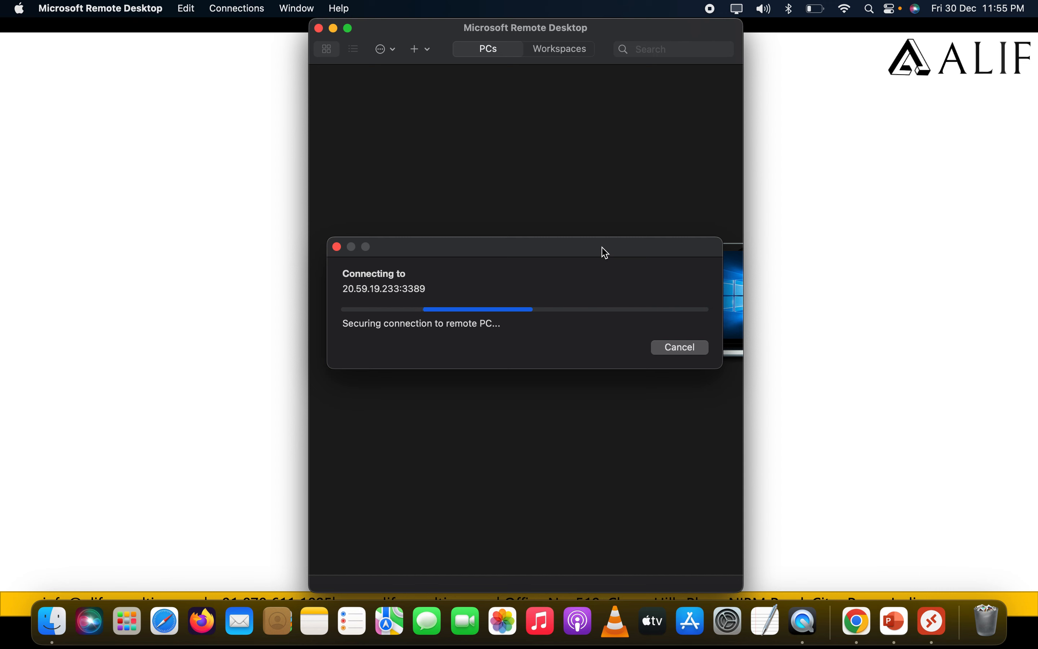
{"action": "left_click", "coordinate": [682, 348]}
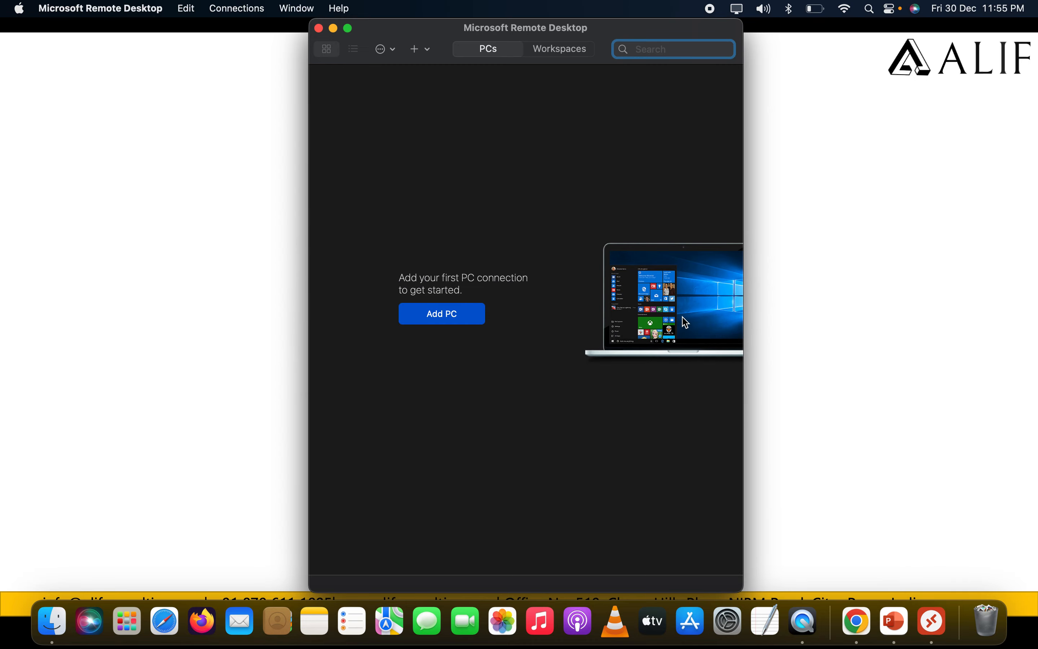
- Minimize the Remote Desktop window, switch back to Chrome and open the networking settings of DEMO-CLIENTVM-test
{"action": "key", "text": "super+Tab"}
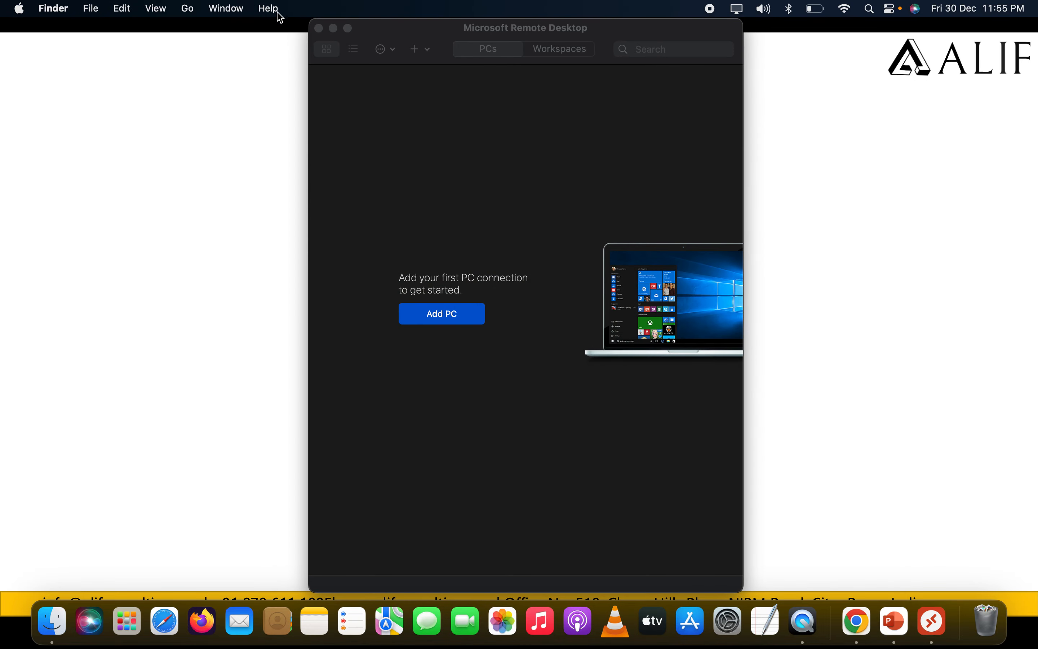
{"action": "left_click", "coordinate": [333, 28]}
{"action": "key", "text": "super+Tab"}
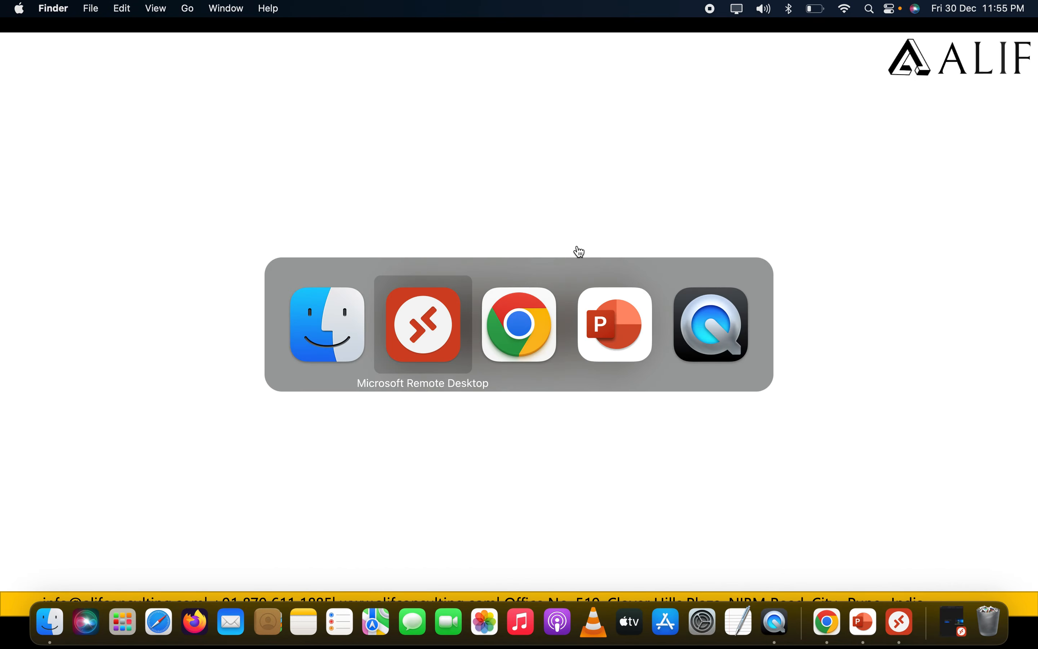
{"action": "key", "text": "super+Tab"}
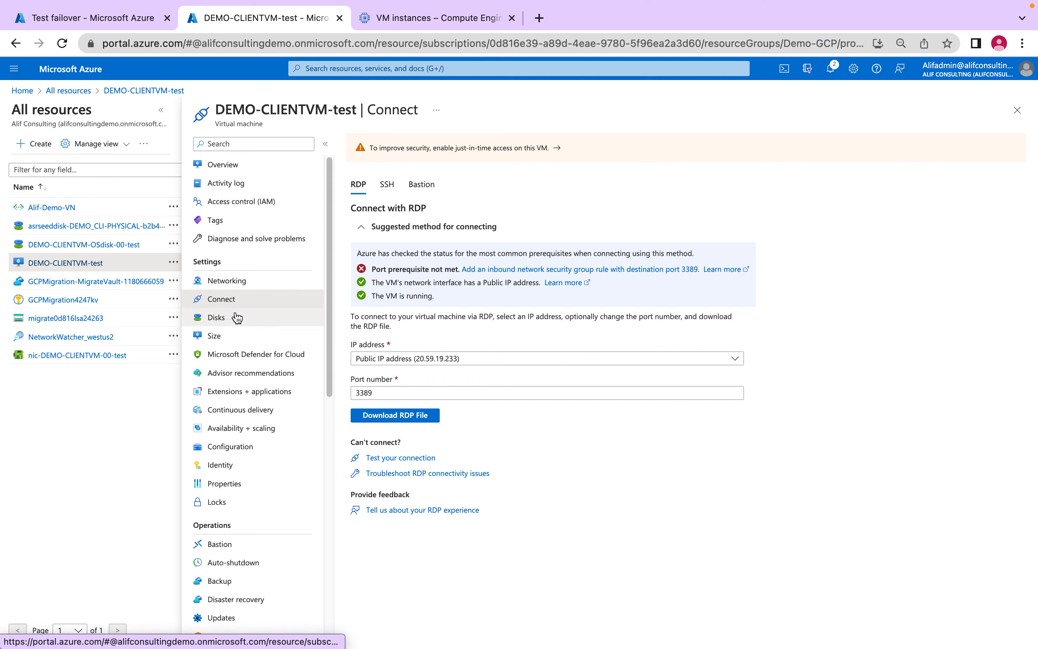
{"action": "left_click", "coordinate": [226, 280]}
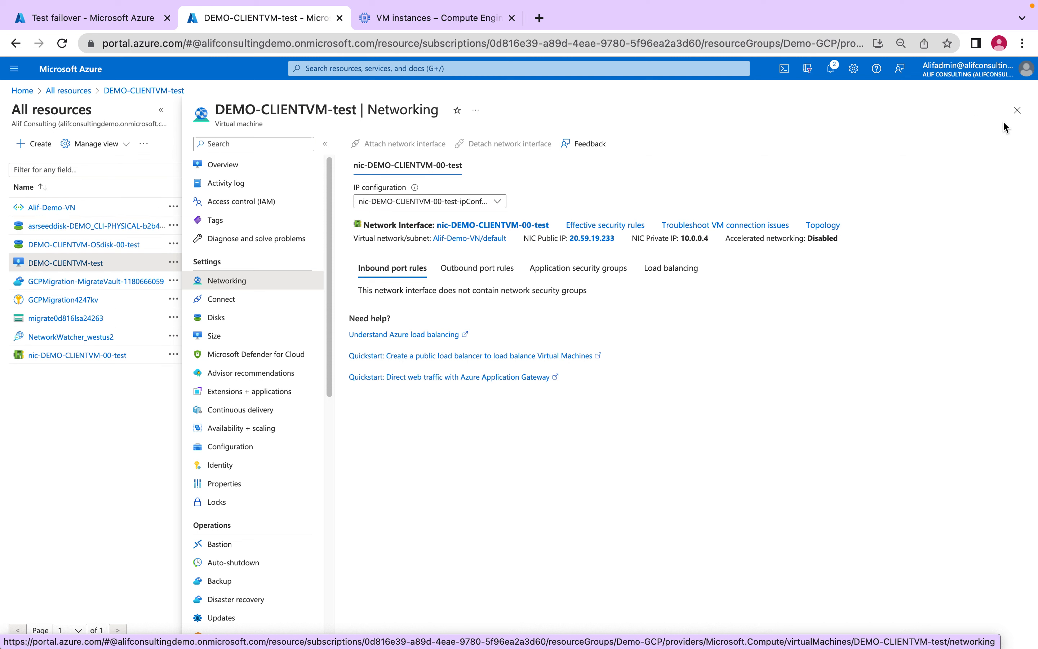
- Reopen DEMO-CLIENTVM-test from the all resources list and check the inbound port rules in its networking settings
{"action": "left_click", "coordinate": [1017, 110]}
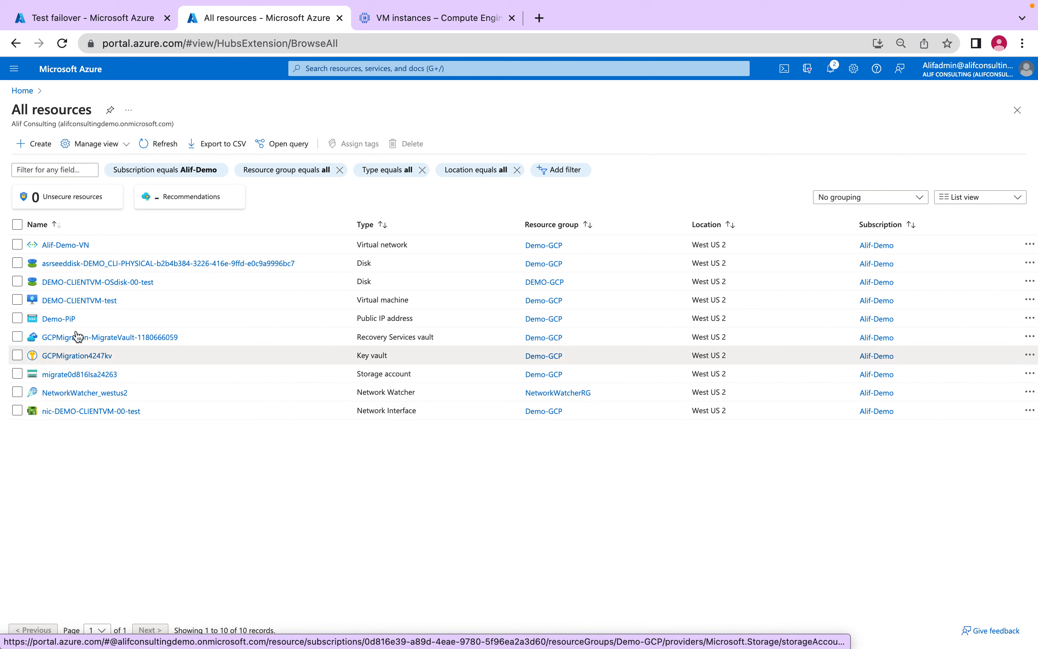
{"action": "left_click", "coordinate": [80, 300]}
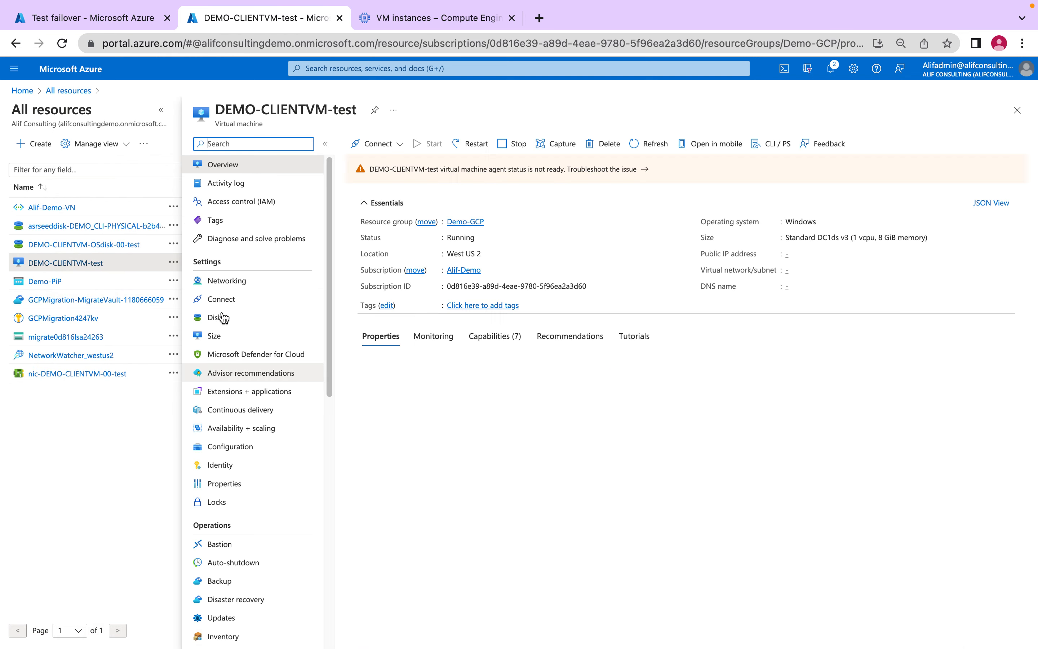
{"action": "left_click", "coordinate": [226, 281]}
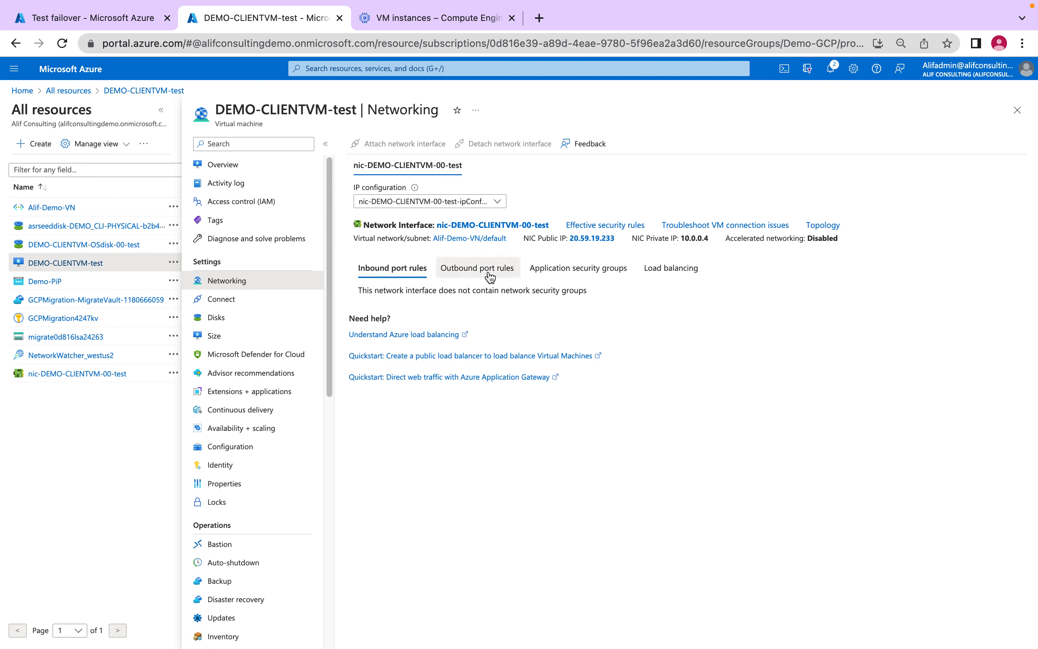
{"action": "left_click_drag", "start_coordinate": [378, 292], "coordinate": [578, 289]}
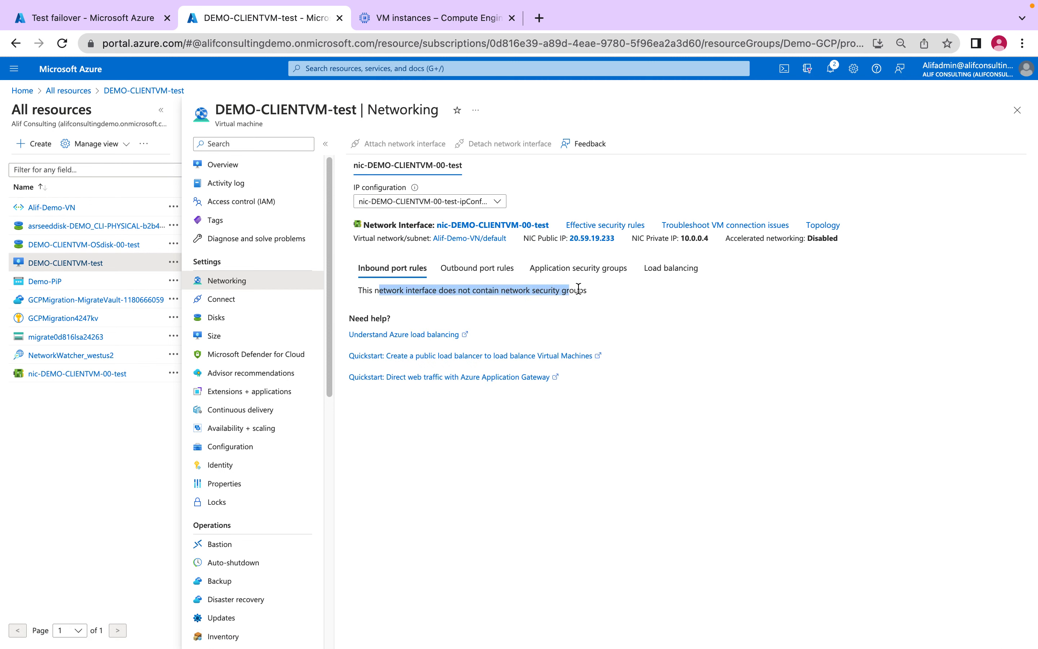
{"action": "left_click", "coordinate": [609, 300]}
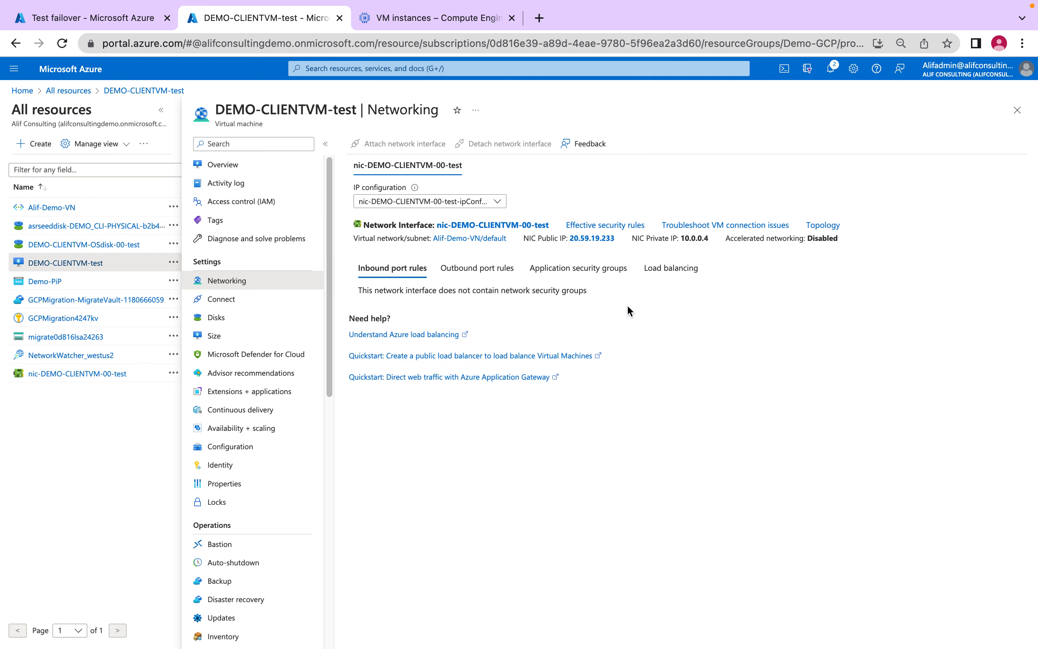
- Download the RDP file for the VM's public IP address again and open it in Microsoft Remote Desktop
{"action": "left_click", "coordinate": [232, 298]}
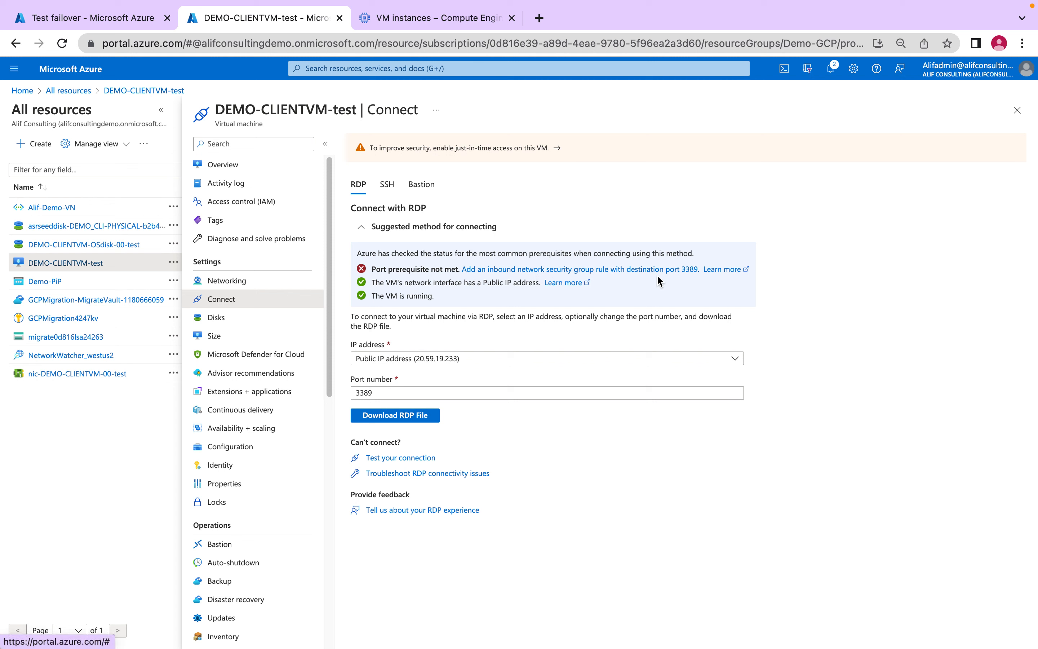
{"action": "left_click", "coordinate": [445, 359]}
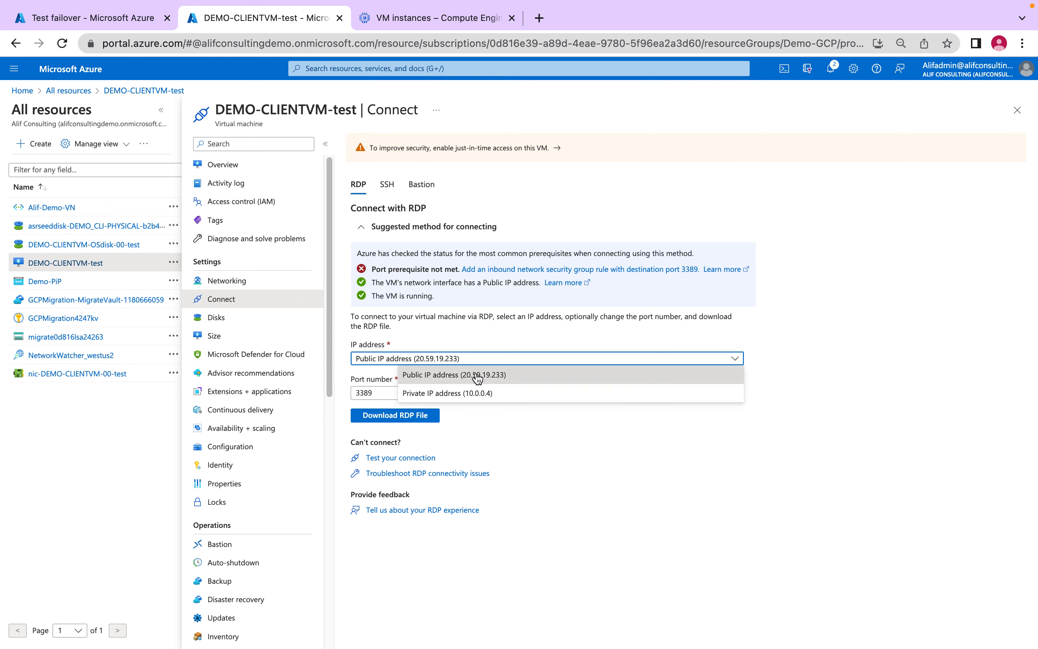
{"action": "left_click", "coordinate": [506, 376]}
{"action": "left_click", "coordinate": [411, 416]}
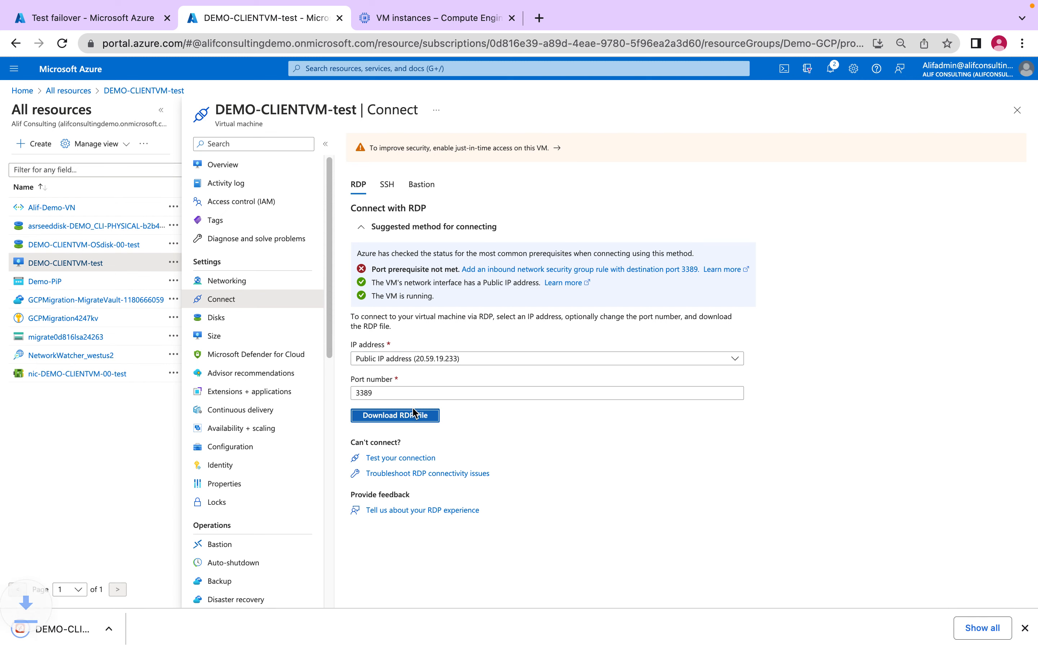
{"action": "left_click", "coordinate": [90, 629]}
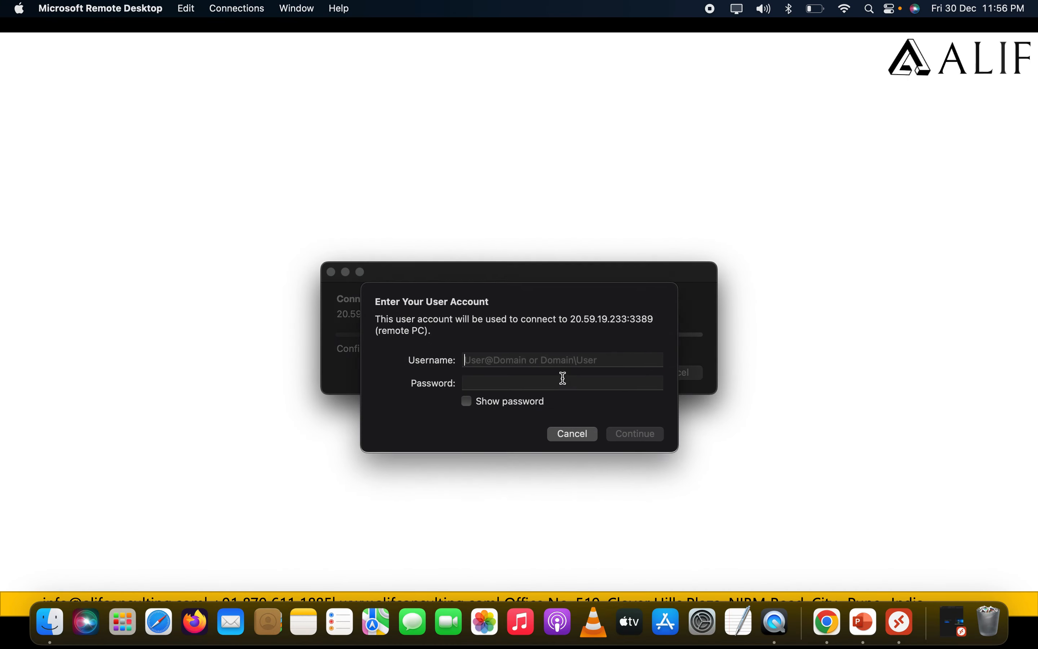
- Connect to the test VM by entering the username .\adminuser and the account password
{"action": "type", "text": ".\\a"}
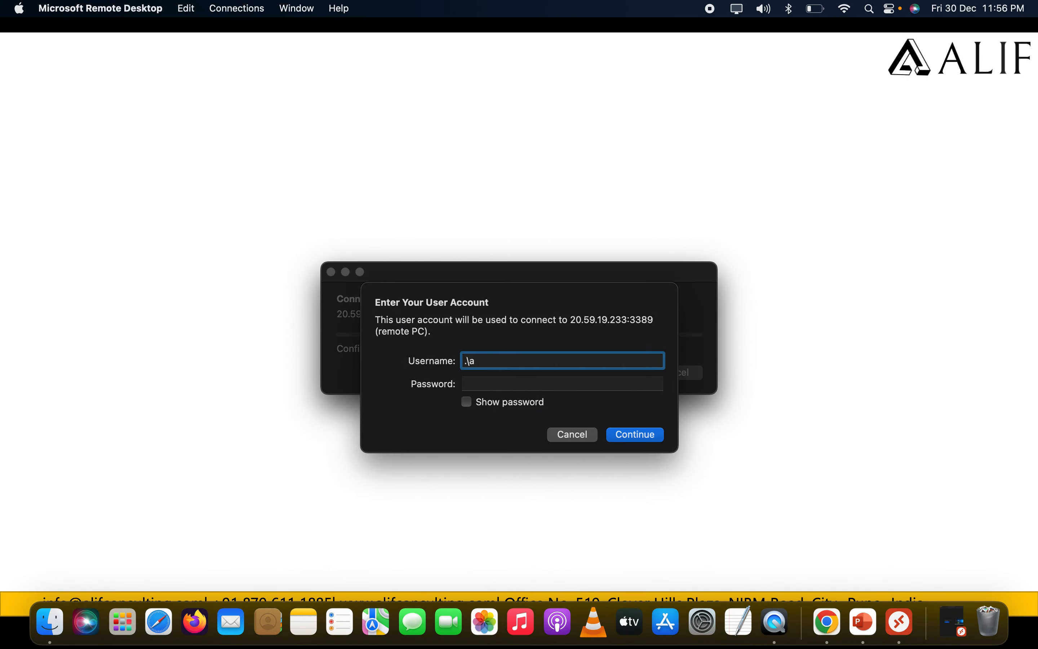
{"action": "type", "text": "dminuser"}
{"action": "key", "text": "Tab"}
{"action": "type", "text": "•••••••••••"}
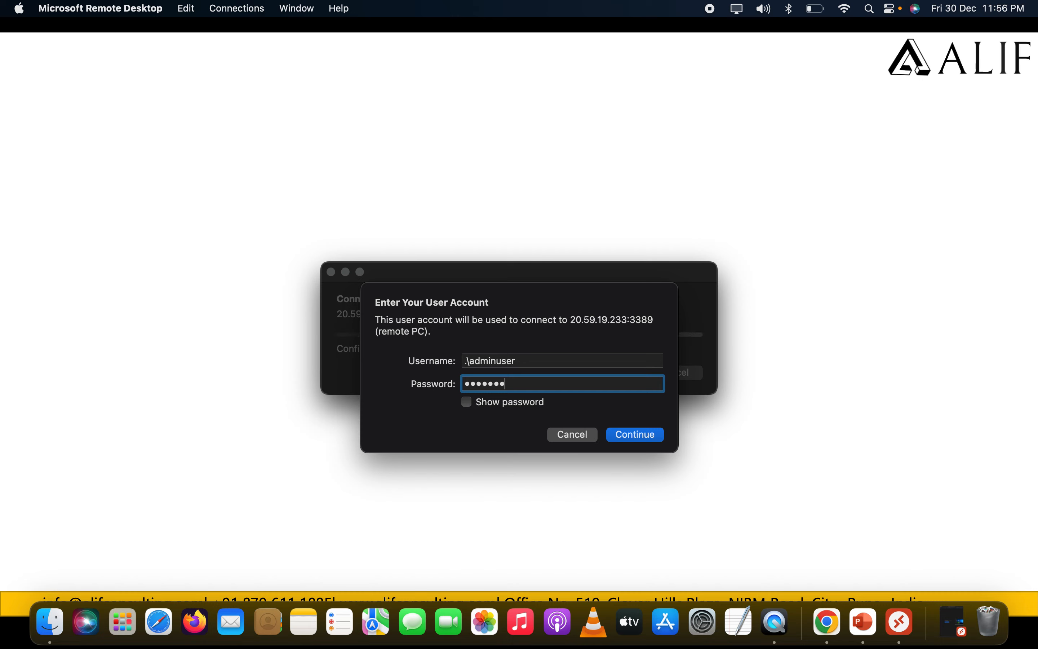
{"action": "key", "text": "Return"}
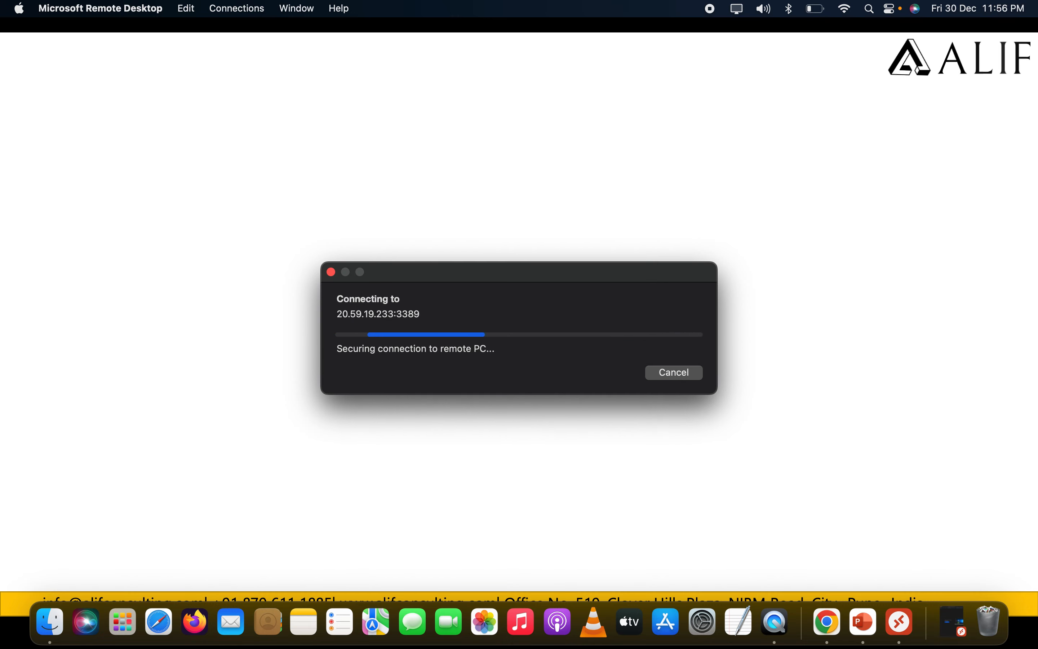
{"action": "left_click", "coordinate": [678, 390]}
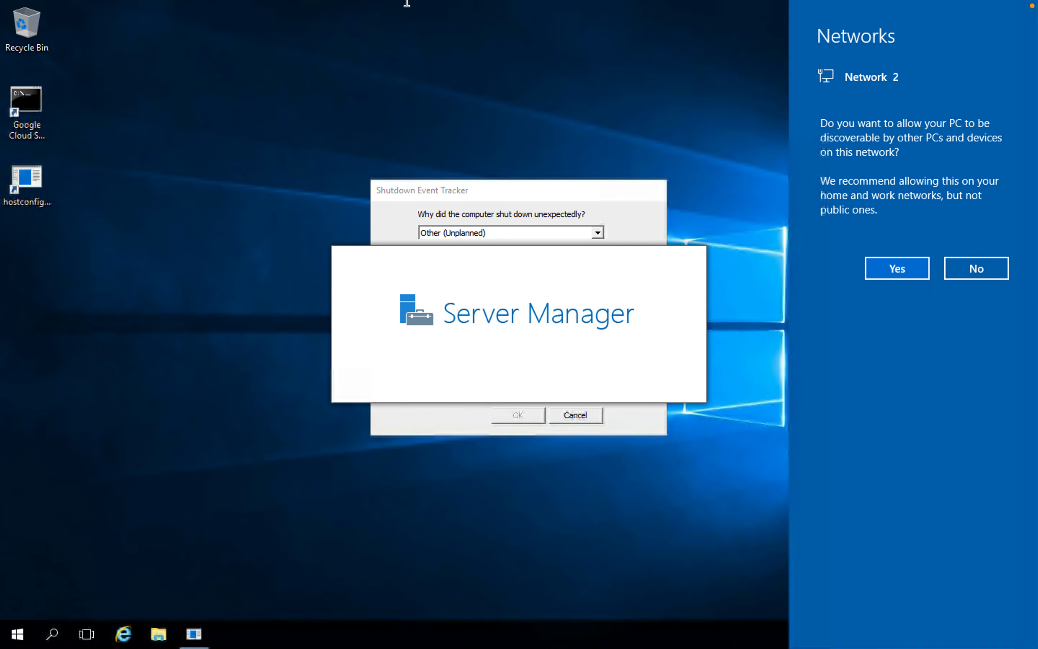
- Quit Microsoft Remote Desktop, switch back to Chrome and return from DEMO-CLIENTVM-test to the all resources list
{"action": "mouse_move", "coordinate": [406, 2]}
{"action": "left_click", "coordinate": [92, 9]}
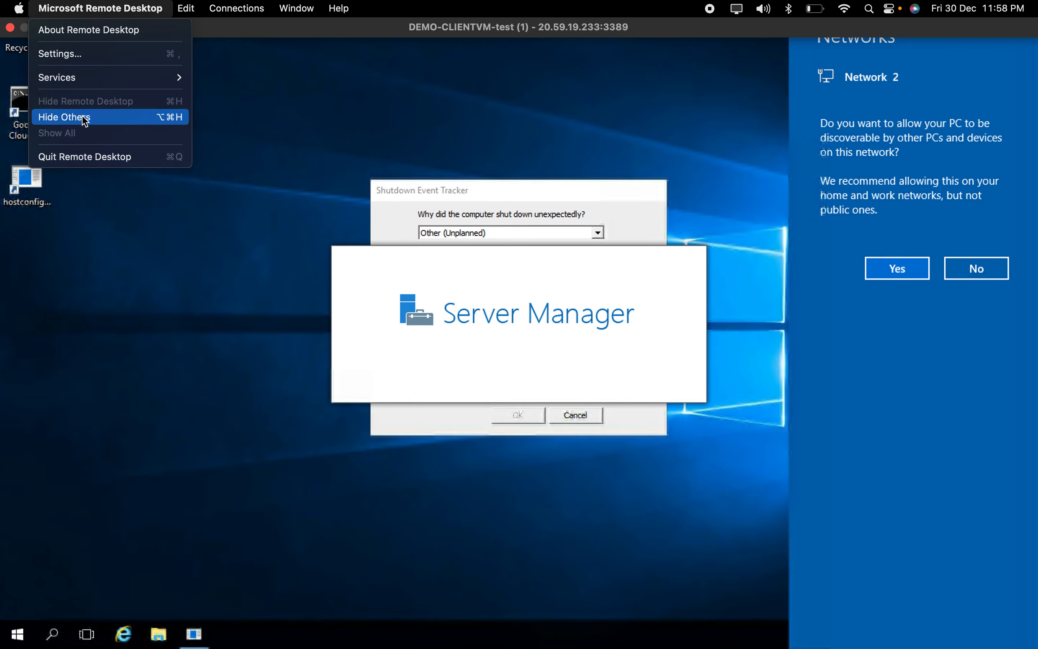
{"action": "left_click", "coordinate": [102, 157]}
{"action": "key", "text": "super+Tab"}
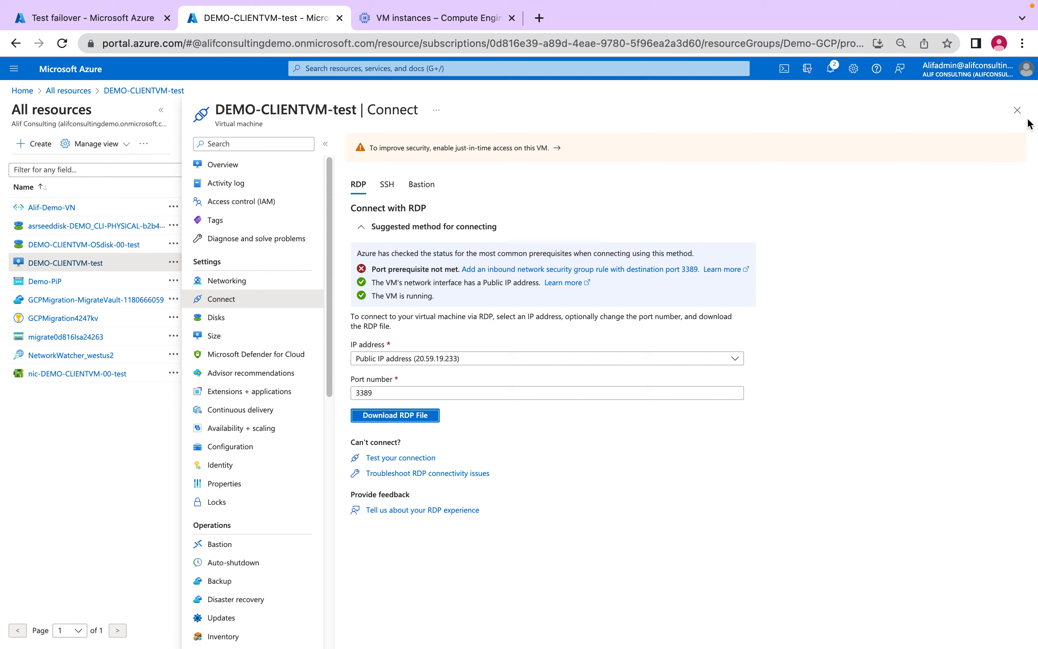
{"action": "left_click", "coordinate": [1018, 110]}
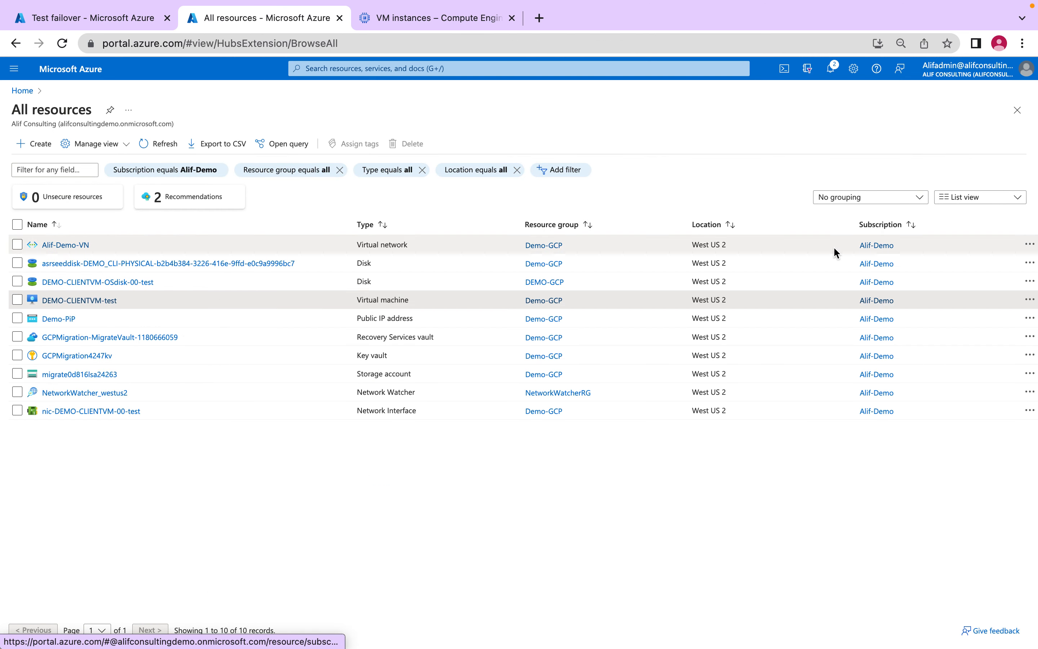
- Leave the test failover job and open the replicating machine DEMO-CLIENTVM through Azure Migrate's servers, databases and web apps
{"action": "left_click", "coordinate": [65, 17]}
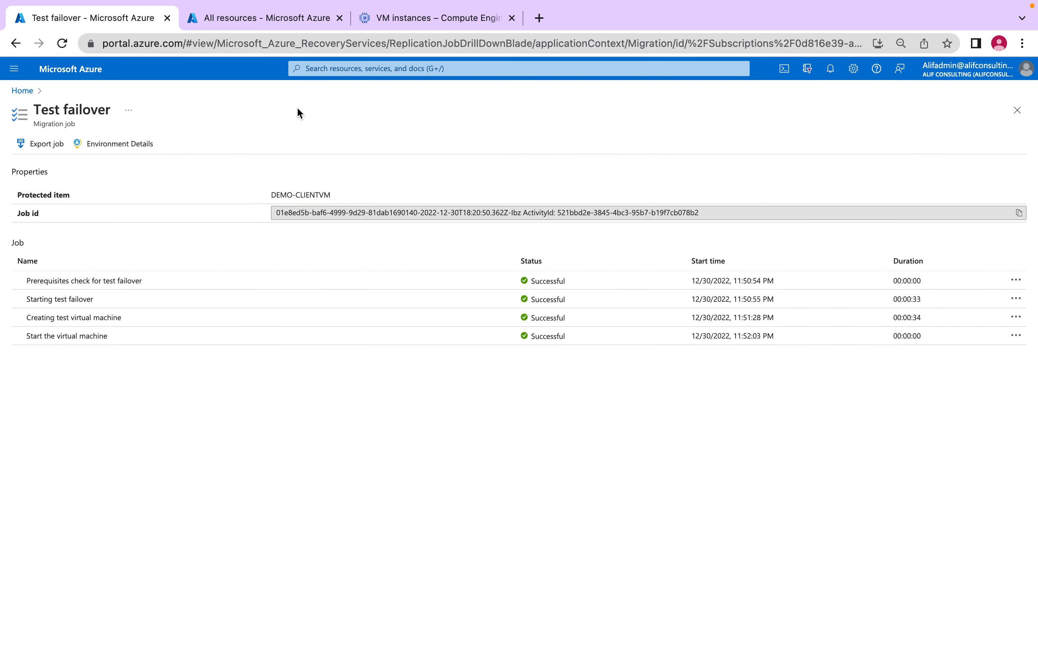
{"action": "left_click", "coordinate": [1017, 111]}
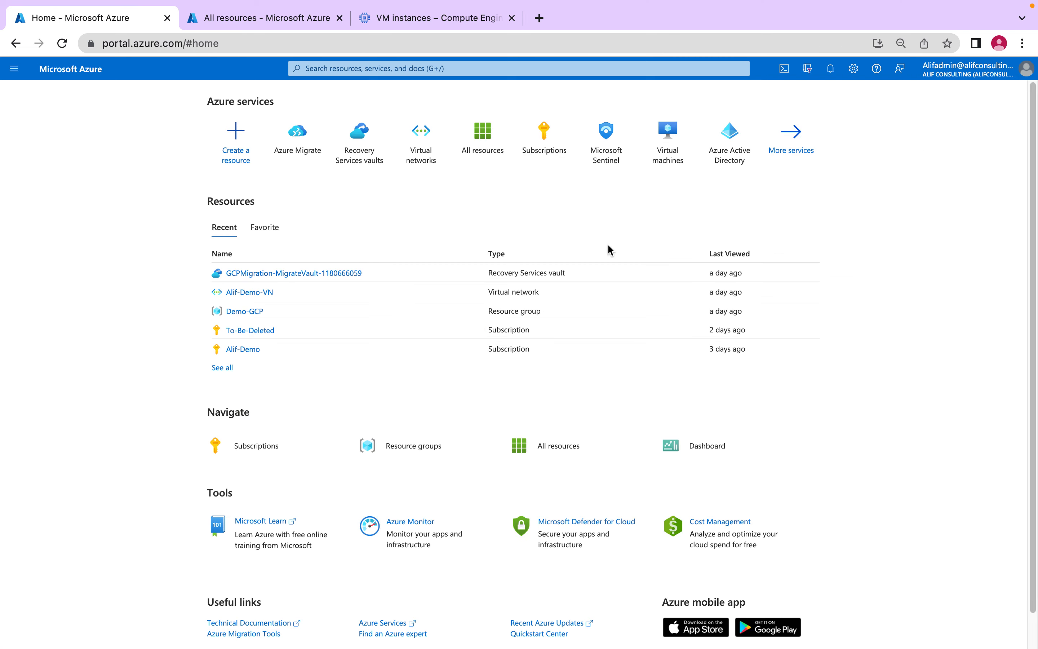
{"action": "left_click", "coordinate": [297, 147]}
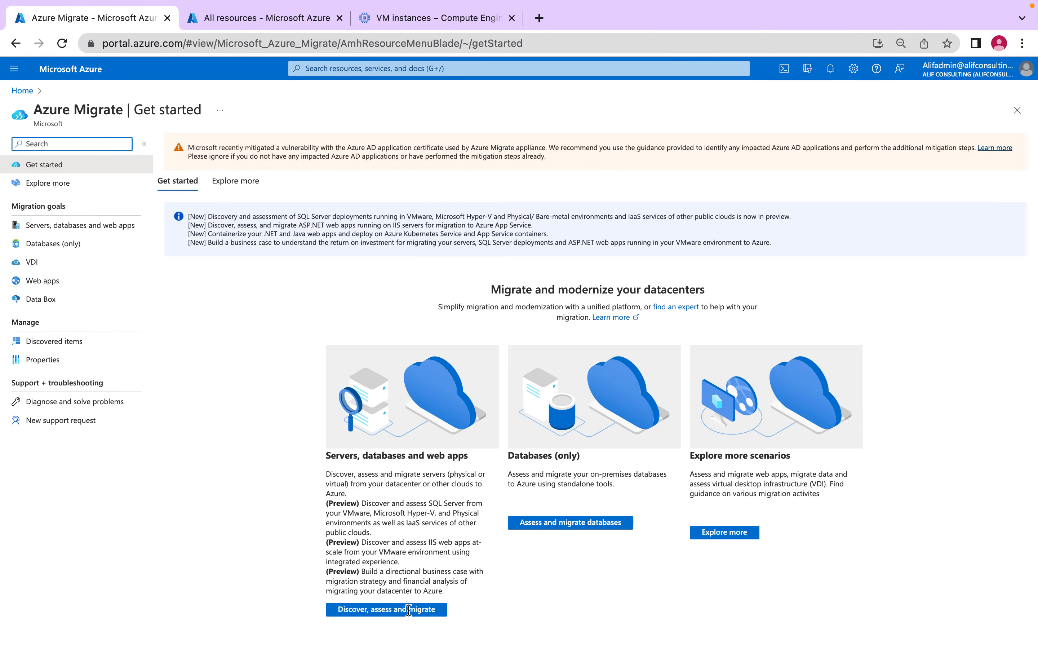
{"action": "left_click", "coordinate": [423, 609]}
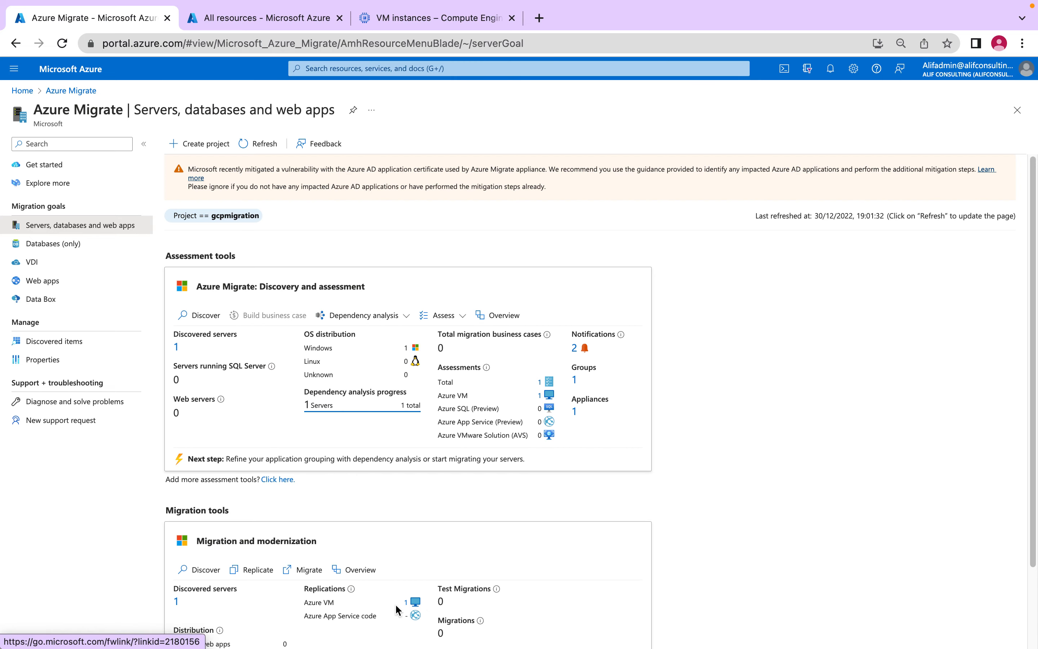
{"action": "left_click", "coordinate": [410, 600]}
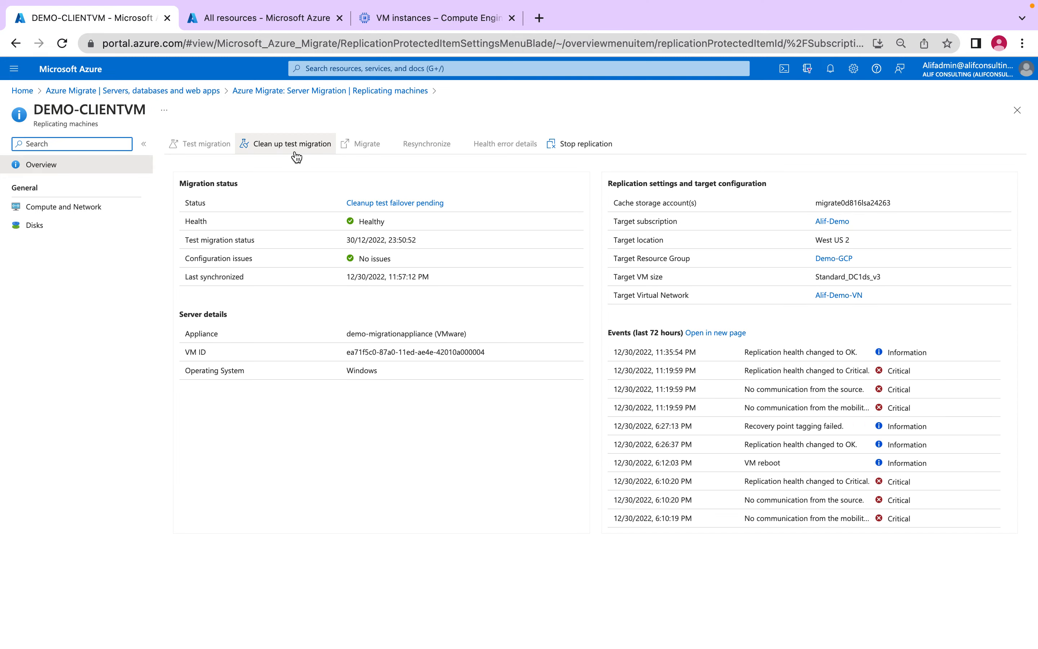
- Start the test migration cleanup with the note "testing is completed", marking testing as complete and the test virtual machine for deletion
{"action": "left_click", "coordinate": [292, 148]}
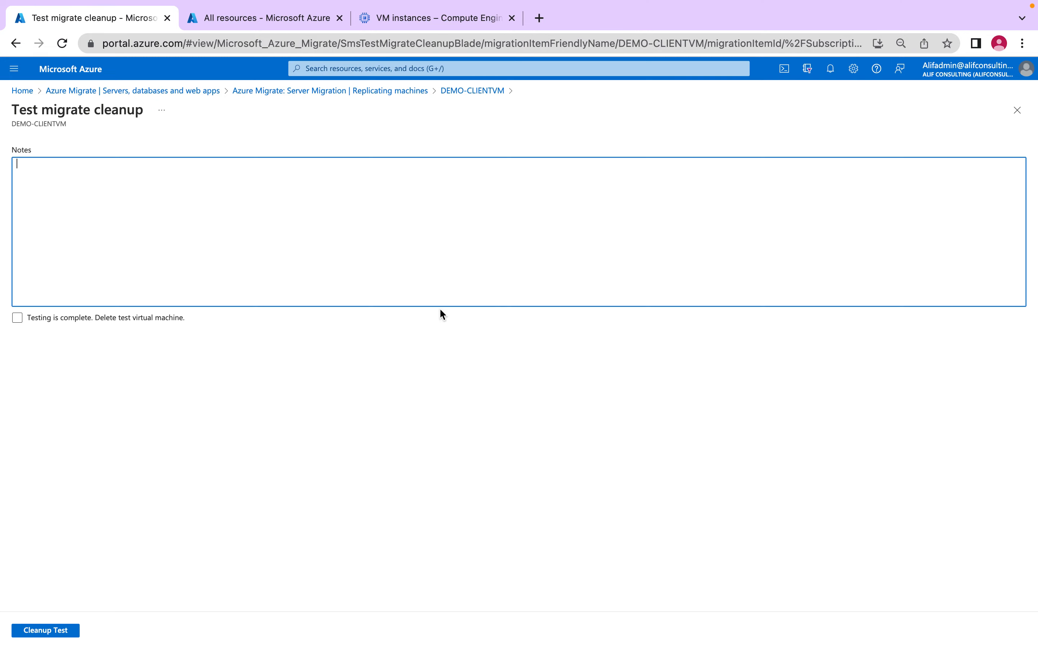
{"action": "left_click", "coordinate": [22, 322]}
{"action": "left_click", "coordinate": [260, 253]}
{"action": "type", "text": "te"}
{"action": "left_click", "coordinate": [121, 576]}
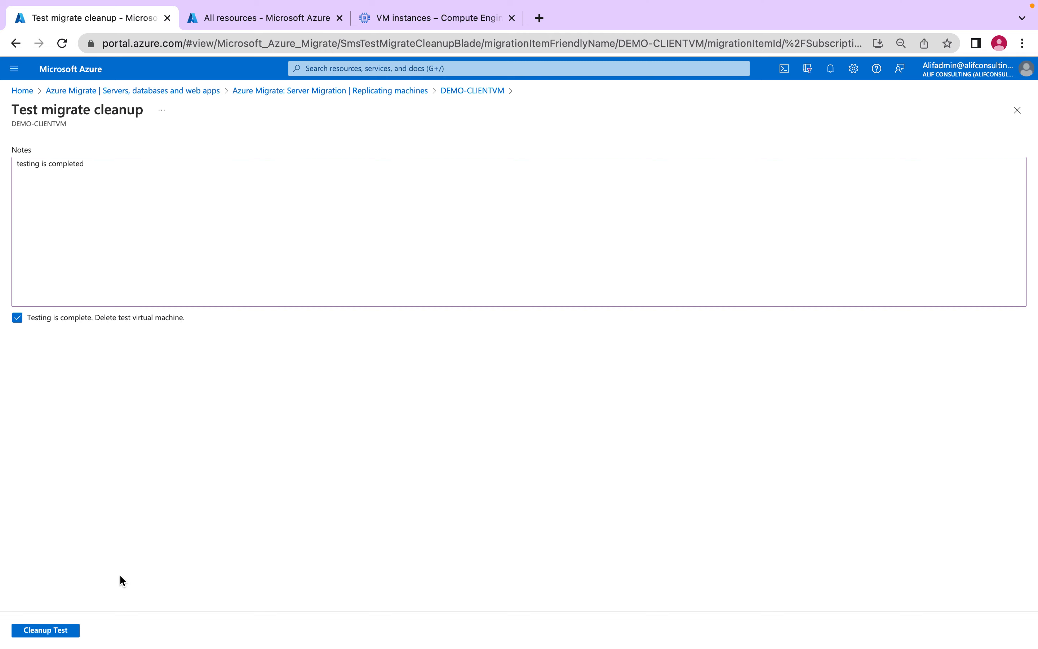
{"action": "left_click", "coordinate": [43, 631]}
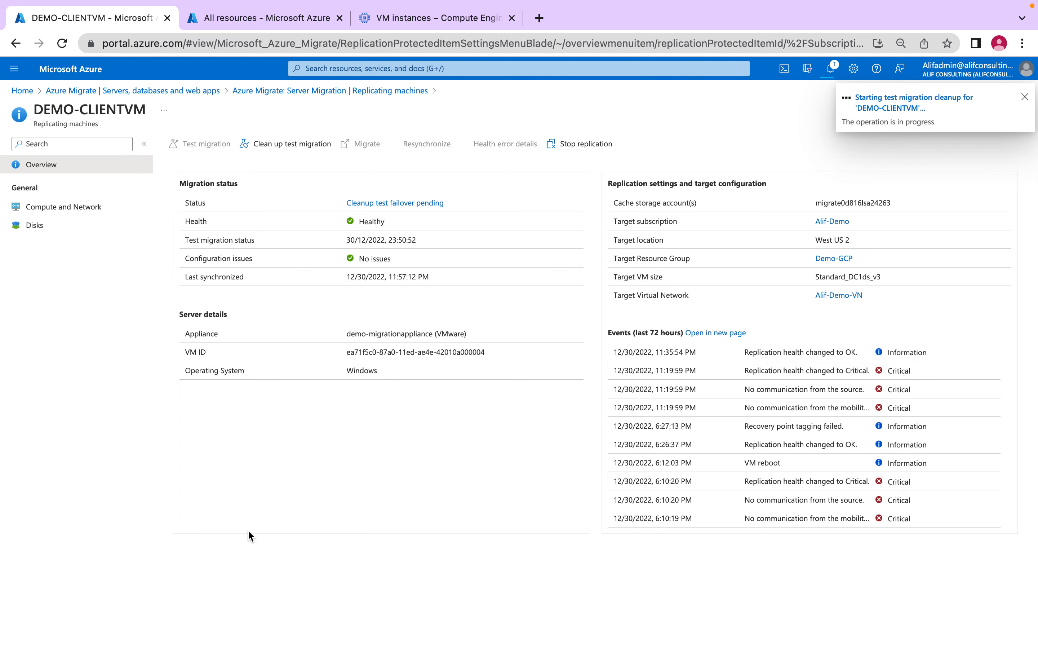
- Refresh the all resources list to check whether the test virtual machine's resources have been removed
{"action": "left_click", "coordinate": [266, 18]}
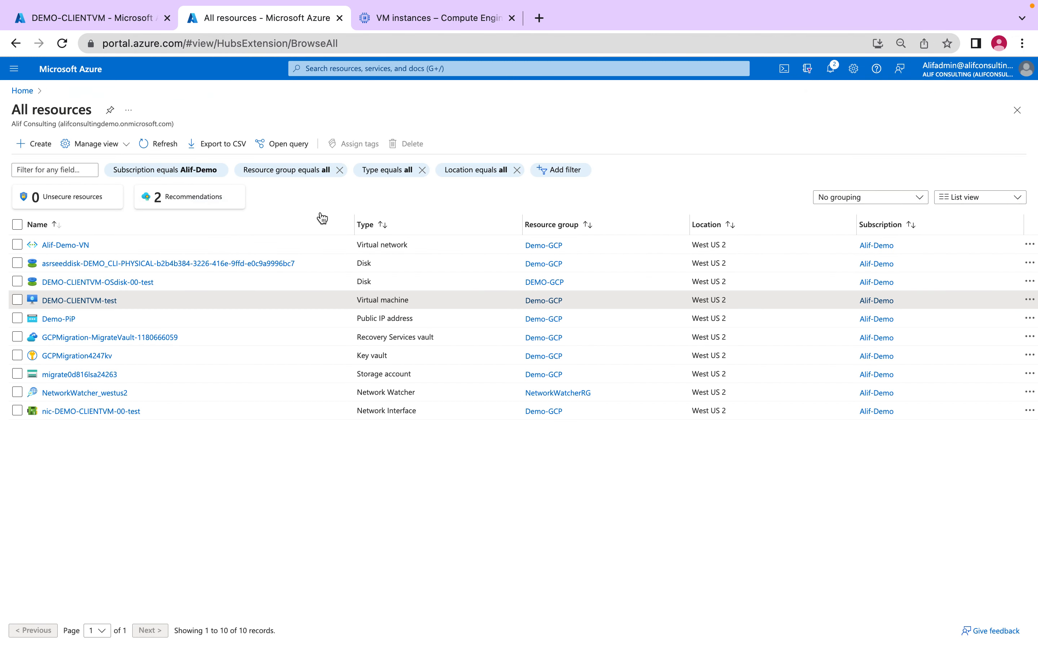
{"action": "left_click", "coordinate": [165, 148]}
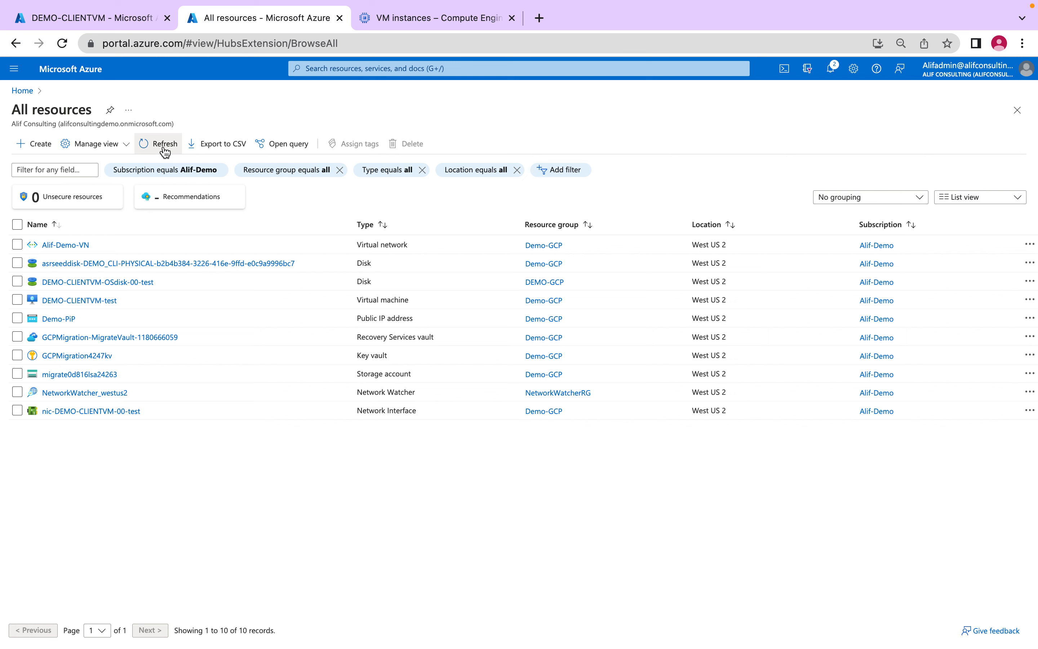
- Open the running test migration cleanup job for DEMO-CLIENTVM from the notifications and examine the status of its tasks
{"action": "left_click", "coordinate": [114, 20]}
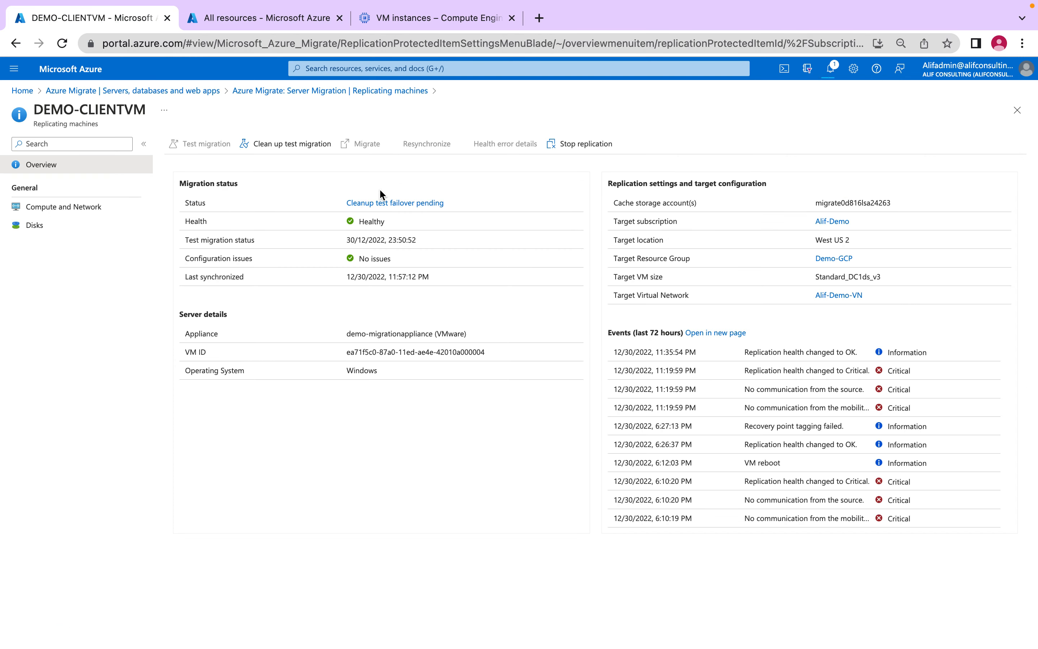
{"action": "left_click", "coordinate": [831, 70]}
{"action": "left_click", "coordinate": [830, 71]}
{"action": "left_click", "coordinate": [830, 71]}
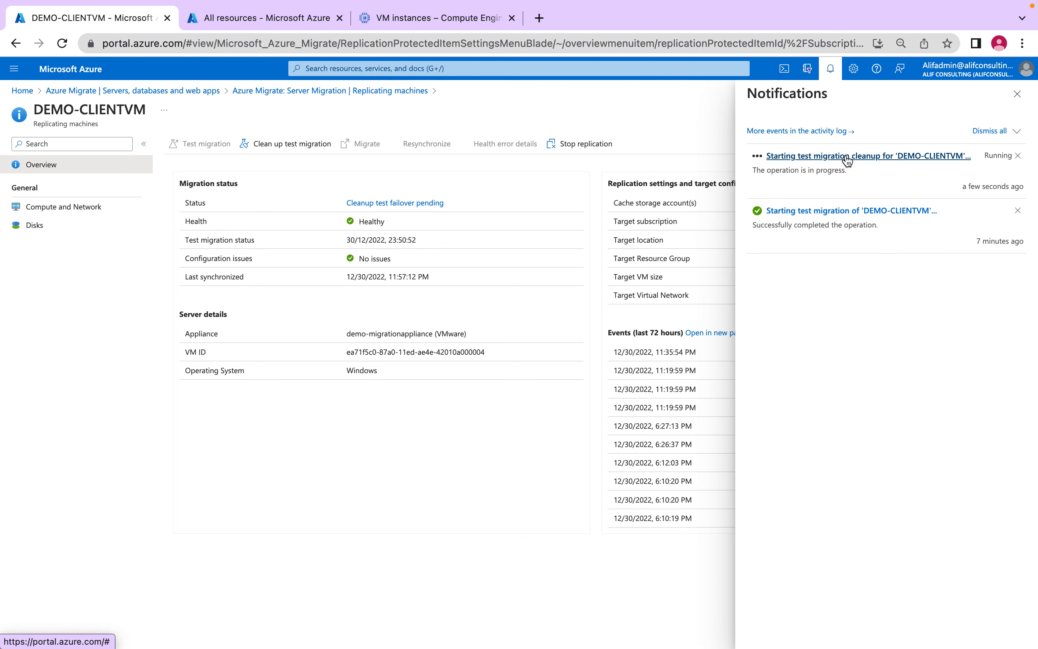
{"action": "left_click", "coordinate": [847, 155]}
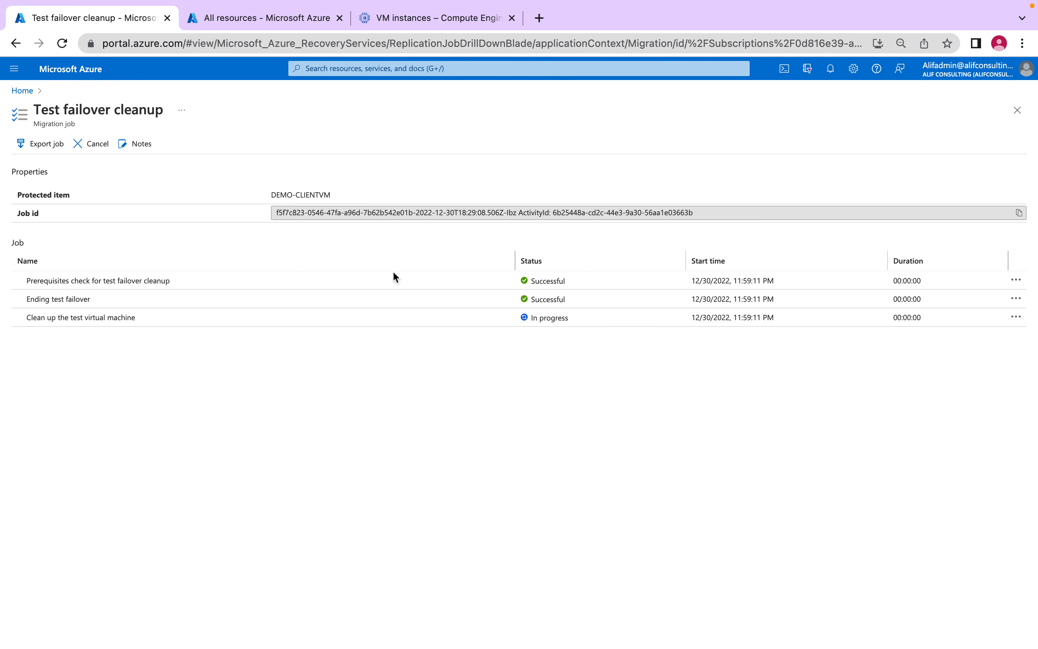
{"action": "left_click_drag", "start_coordinate": [95, 300], "coordinate": [21, 284]}
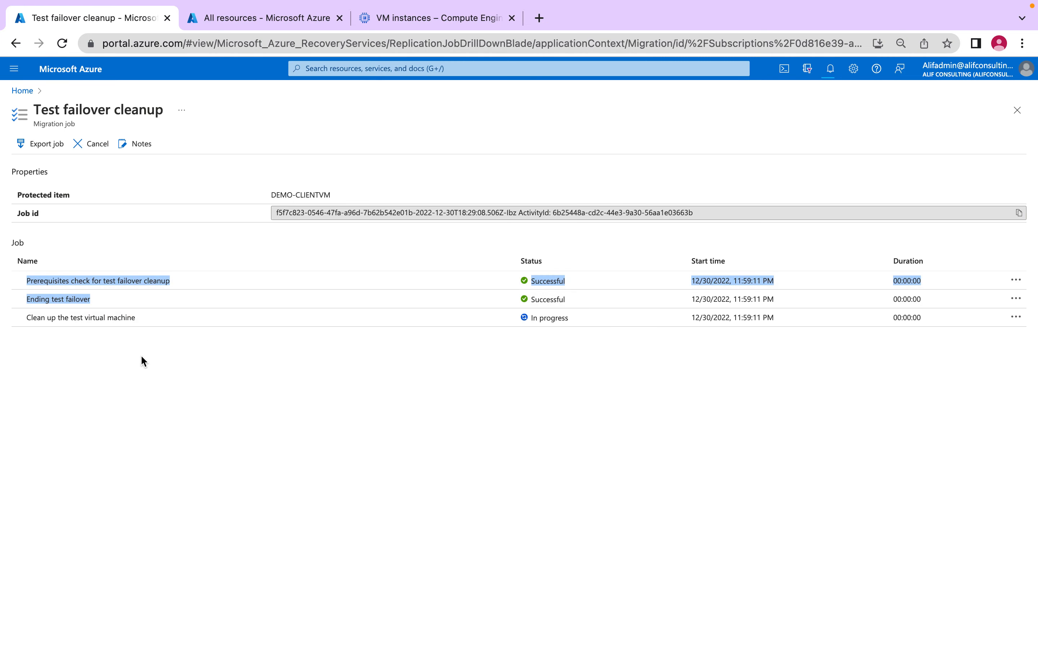
{"action": "left_click", "coordinate": [95, 305]}
{"action": "left_click_drag", "start_coordinate": [174, 317], "coordinate": [23, 317]}
{"action": "left_click", "coordinate": [198, 373]}
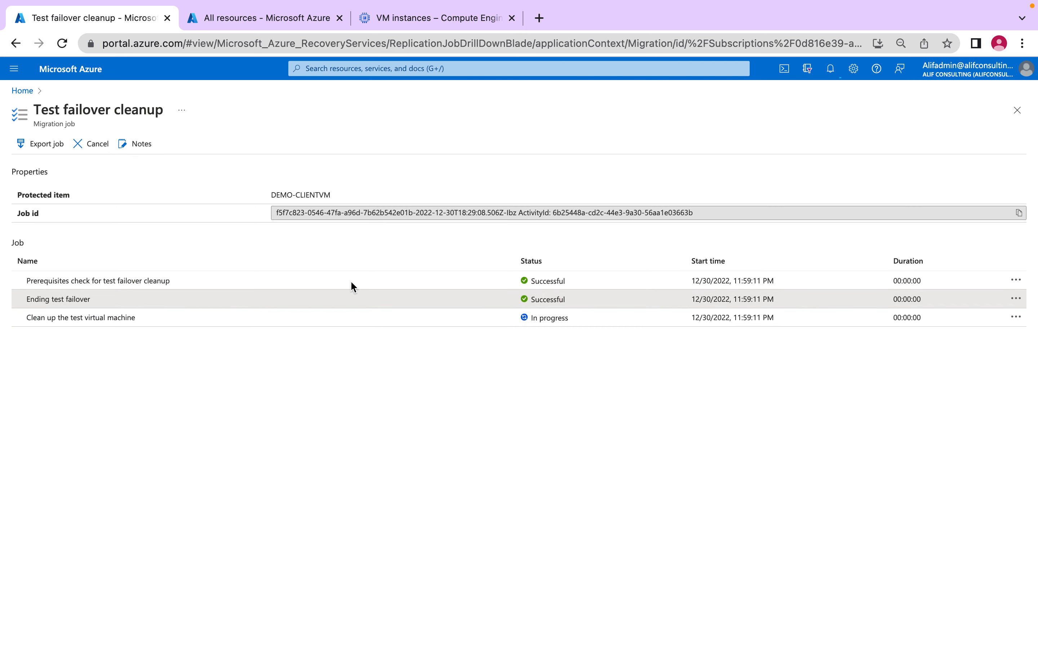
- Switch to Google Cloud and open the details of the source instance demo-clientvm to check its state
{"action": "left_click", "coordinate": [264, 21]}
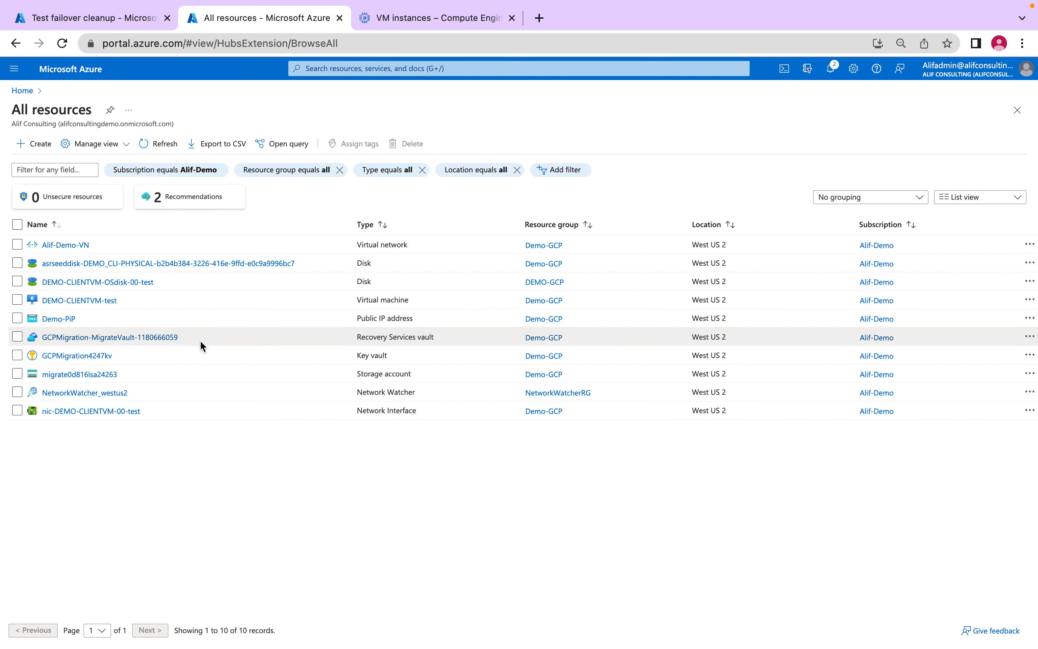
{"action": "left_click", "coordinate": [434, 19]}
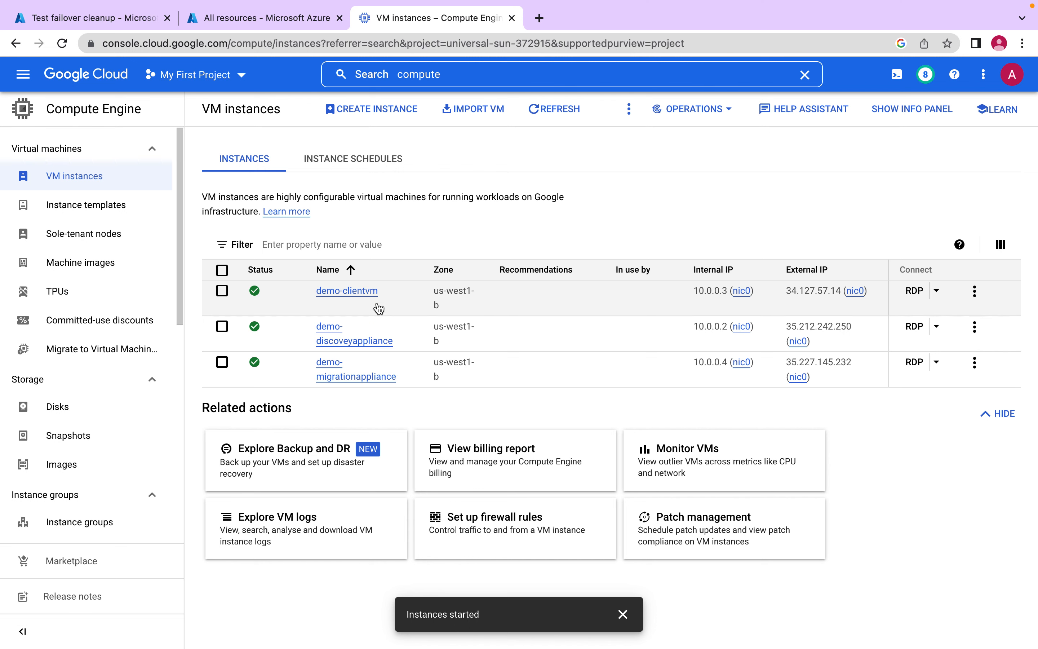
{"action": "left_click", "coordinate": [377, 293]}
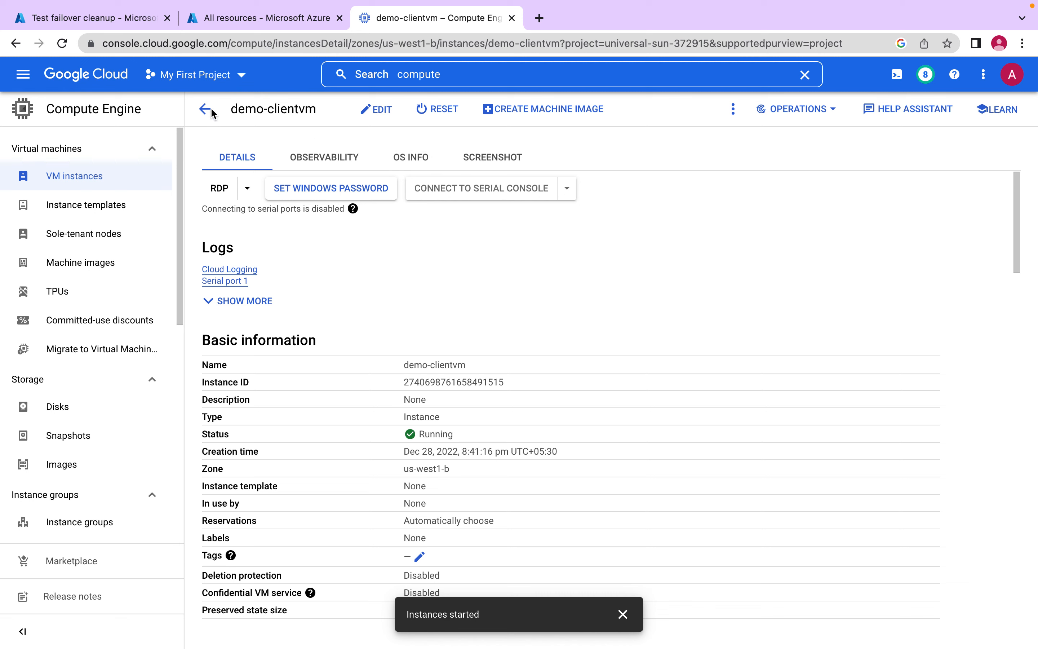
- Refresh Azure's all resources list and recheck the test virtual machine cleanup task in the test failover cleanup job
{"action": "left_click", "coordinate": [89, 21]}
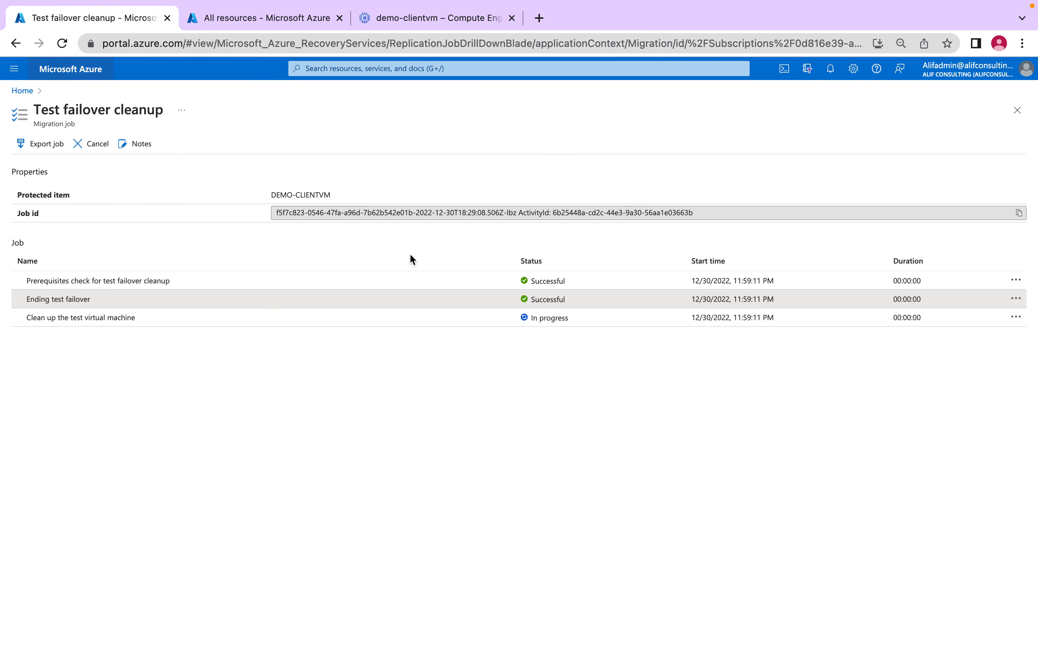
{"action": "left_click", "coordinate": [269, 21]}
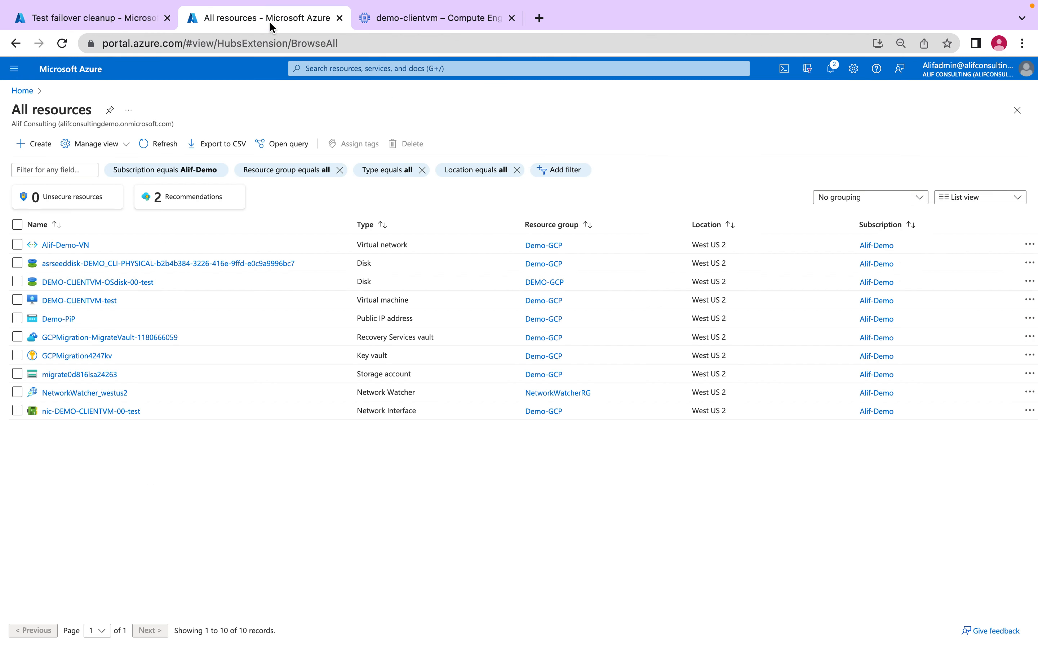
{"action": "left_click", "coordinate": [160, 146]}
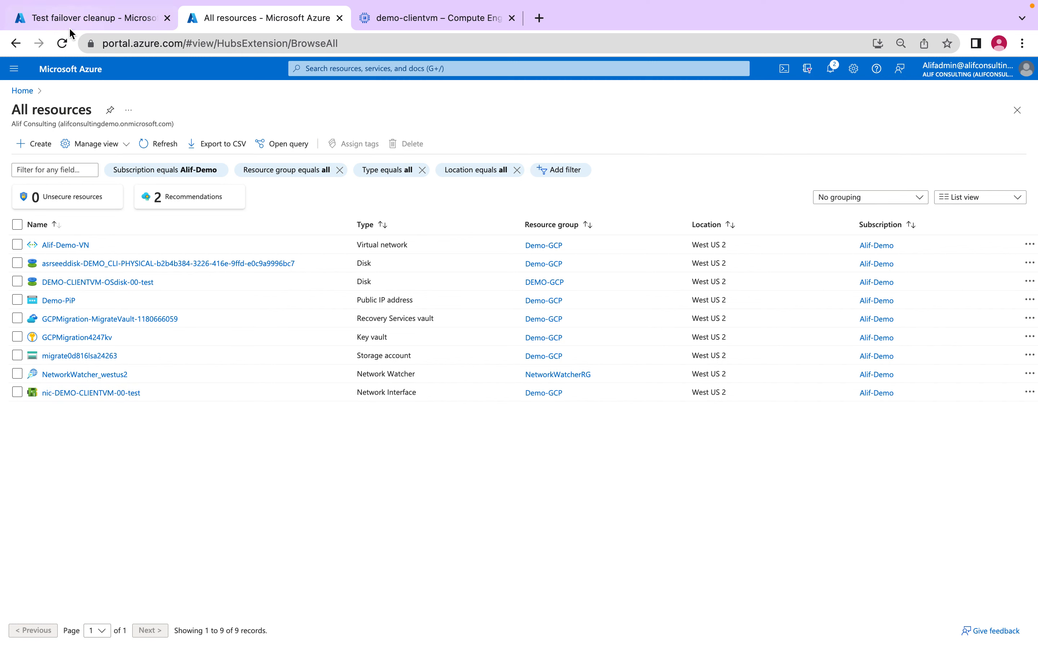
{"action": "left_click", "coordinate": [93, 18]}
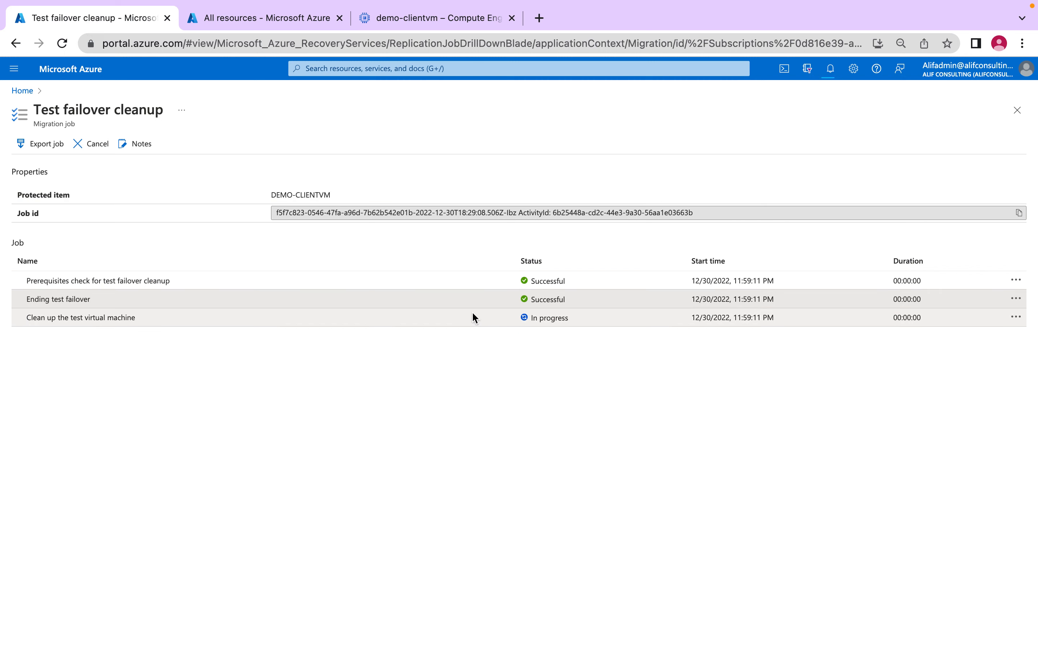
{"action": "left_click", "coordinate": [383, 322]}
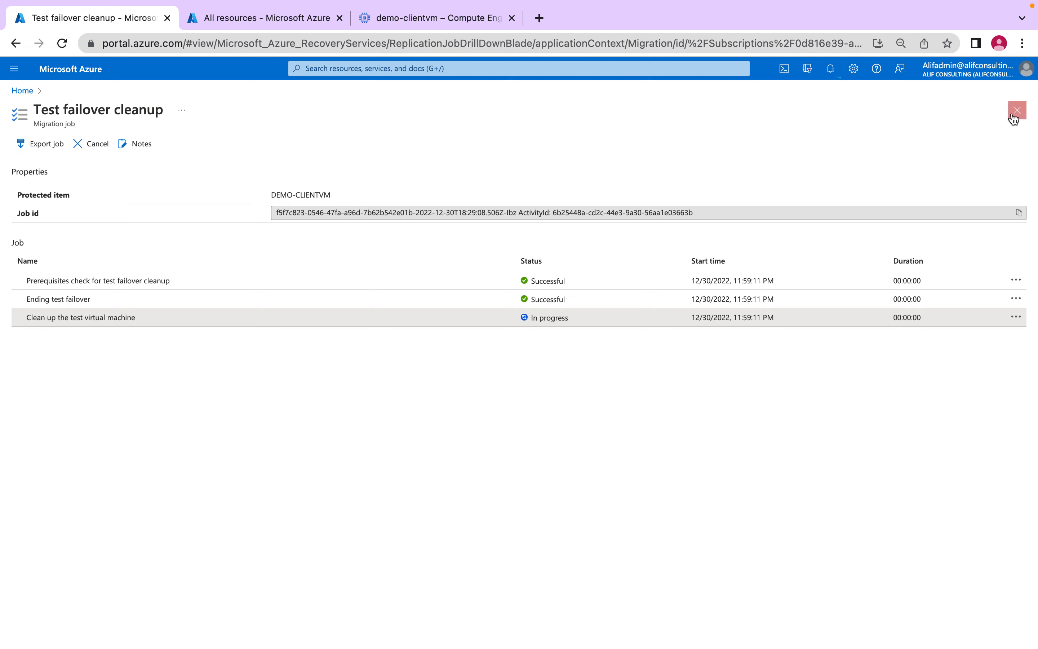
- Refresh the all resources list again and check it for the test OS disk and test network interface
{"action": "left_click", "coordinate": [269, 22]}
{"action": "left_click", "coordinate": [147, 146]}
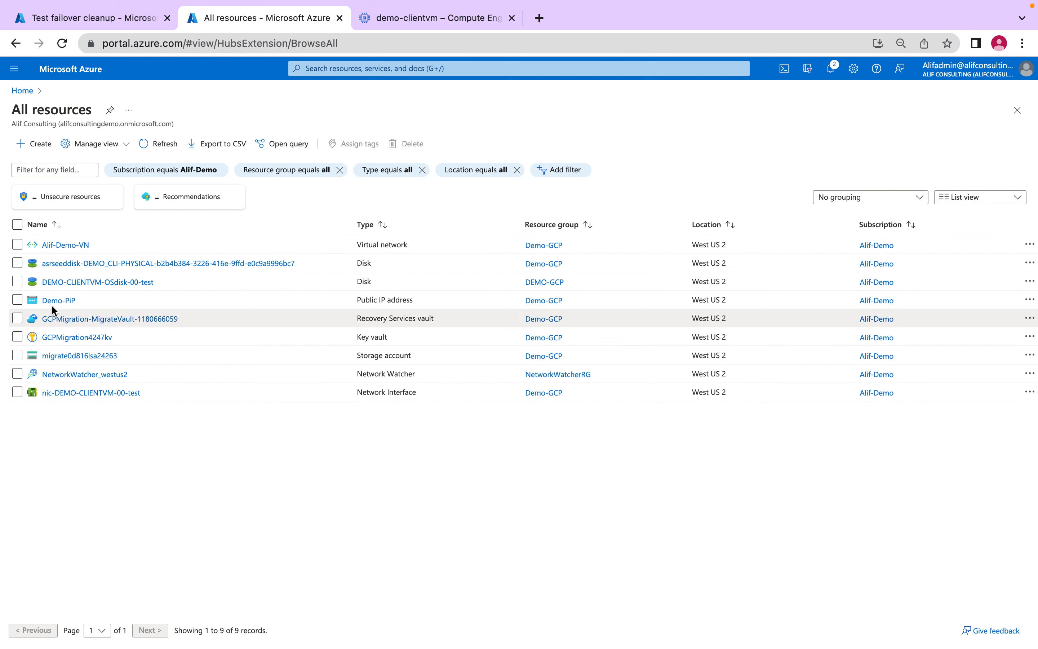
{"action": "left_click_drag", "start_coordinate": [157, 281], "coordinate": [39, 284]}
{"action": "left_click", "coordinate": [185, 283]}
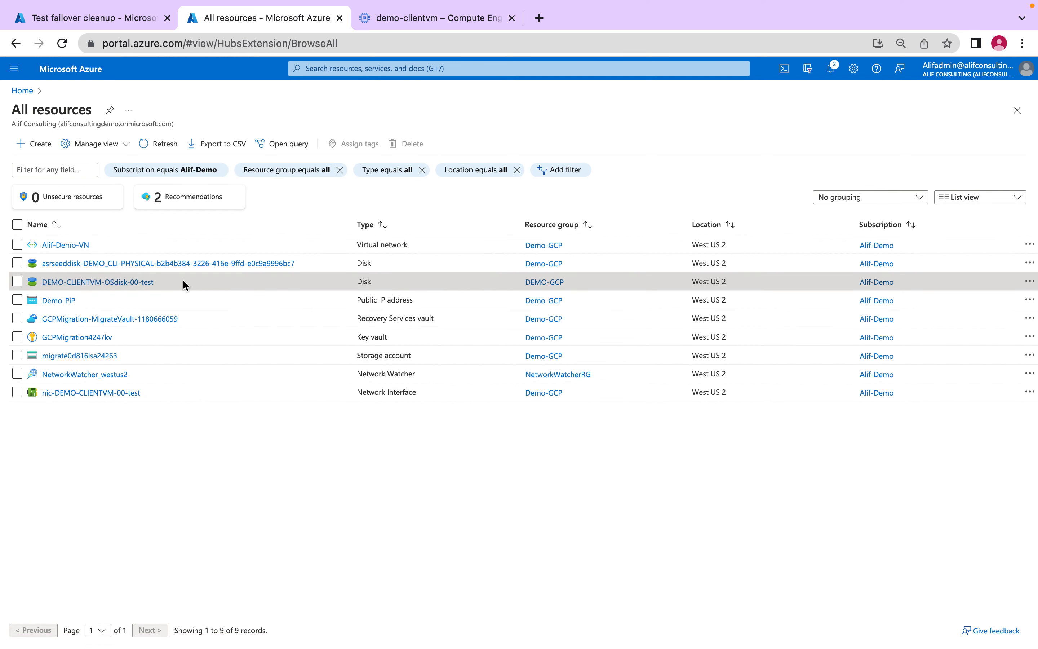
{"action": "left_click_drag", "start_coordinate": [155, 394], "coordinate": [56, 402]}
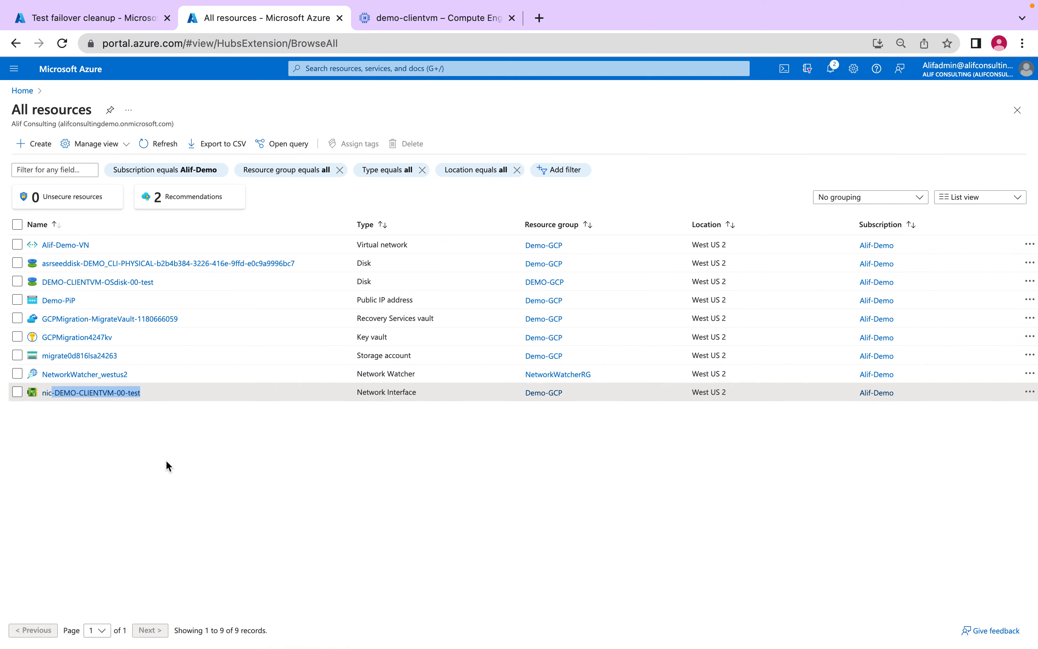
{"action": "left_click", "coordinate": [185, 464]}
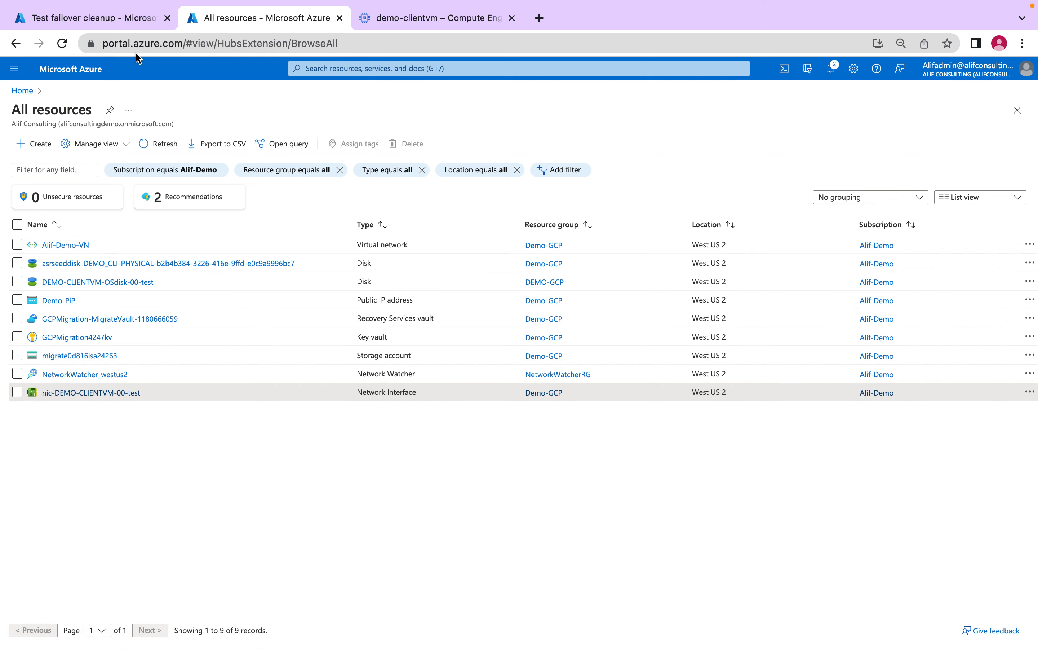
- Recheck the cleanup job, open nic-DEMO-CLIENTVM-00-test to see whether it still exists, and refresh the all resources list
{"action": "left_click", "coordinate": [96, 18]}
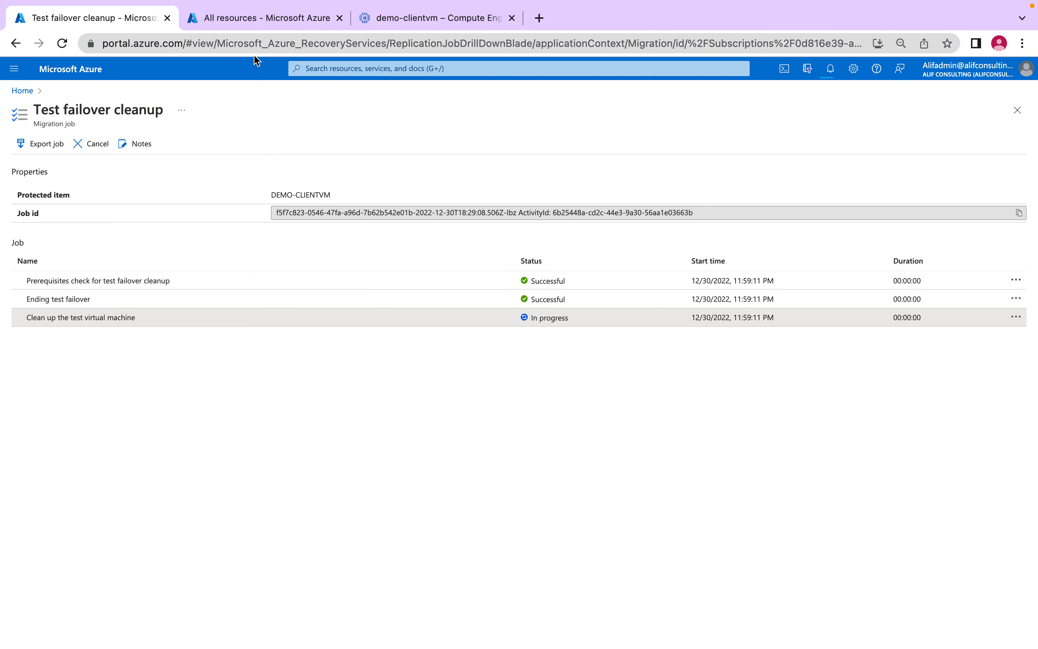
{"action": "left_click", "coordinate": [238, 20]}
{"action": "left_click", "coordinate": [151, 146]}
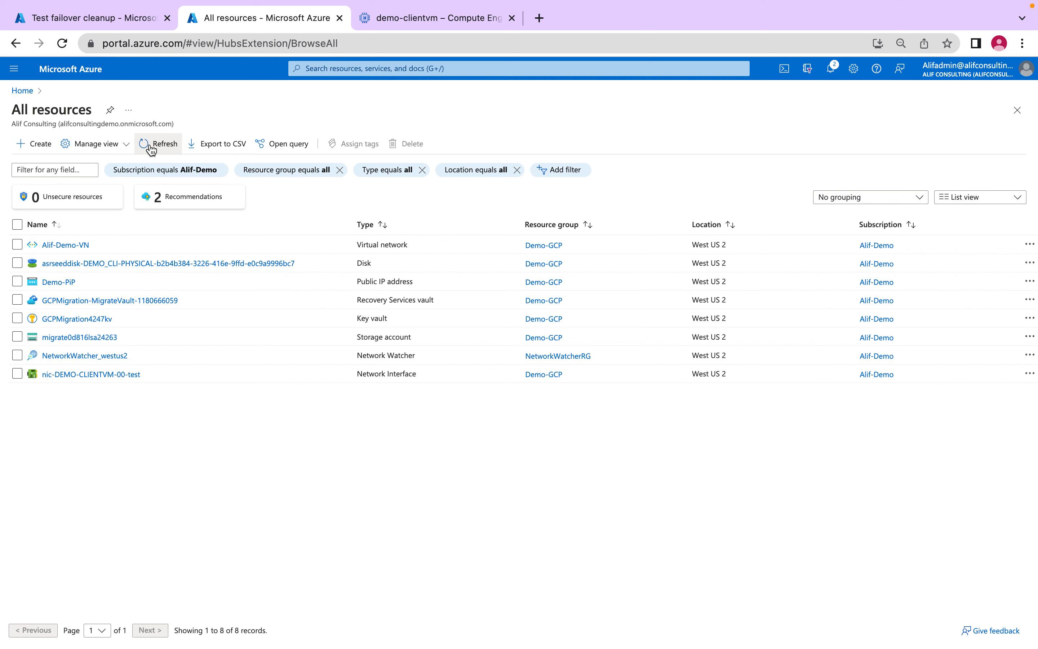
{"action": "left_click", "coordinate": [108, 374]}
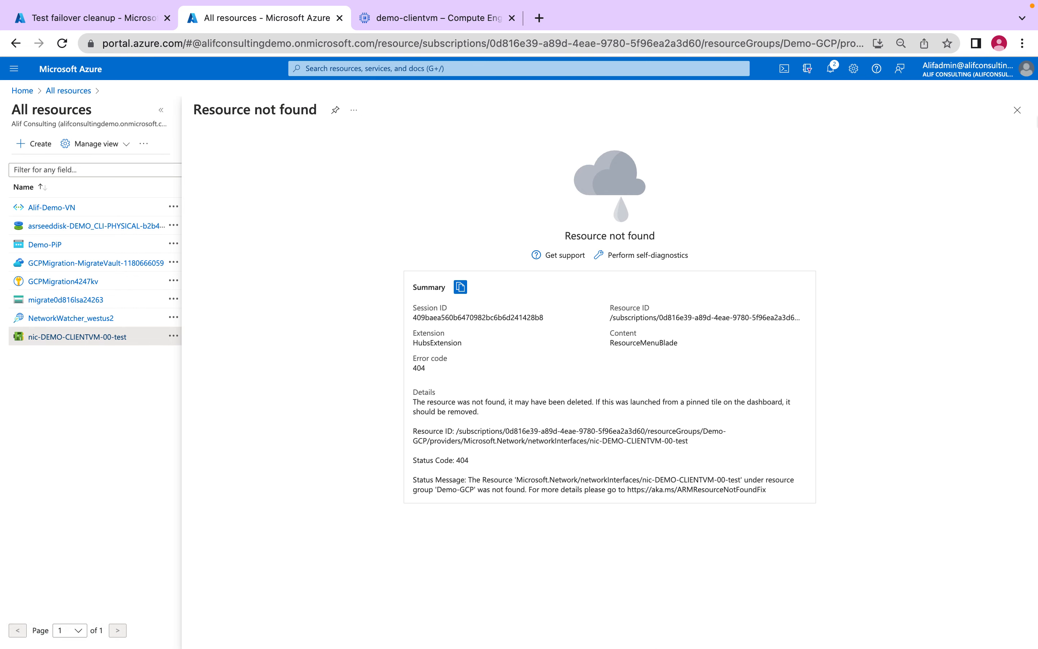
{"action": "left_click", "coordinate": [1018, 110]}
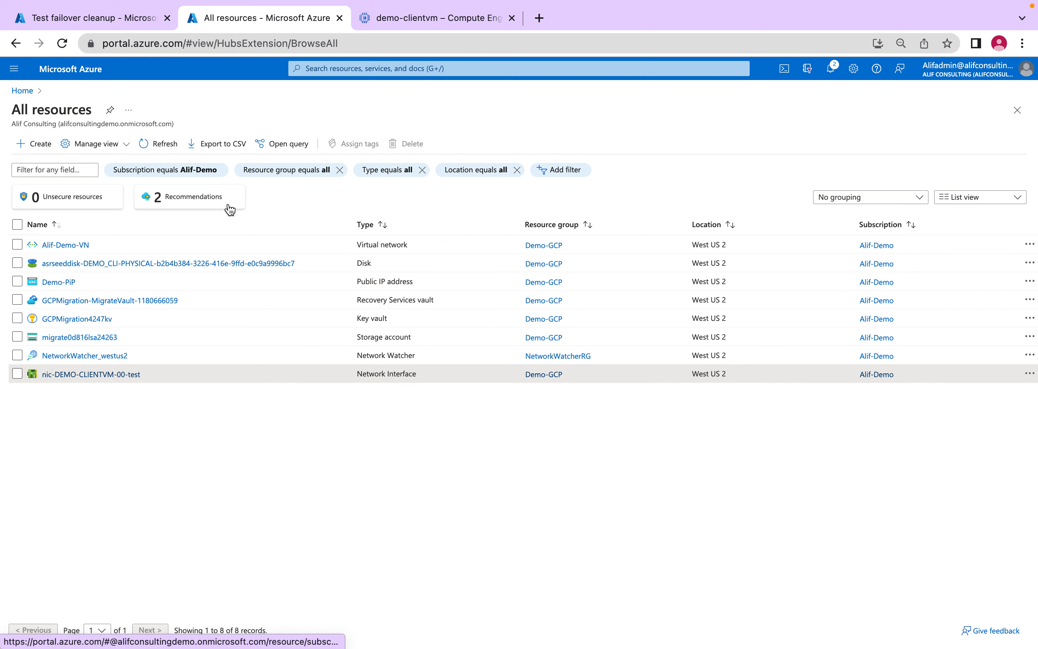
{"action": "left_click", "coordinate": [158, 148]}
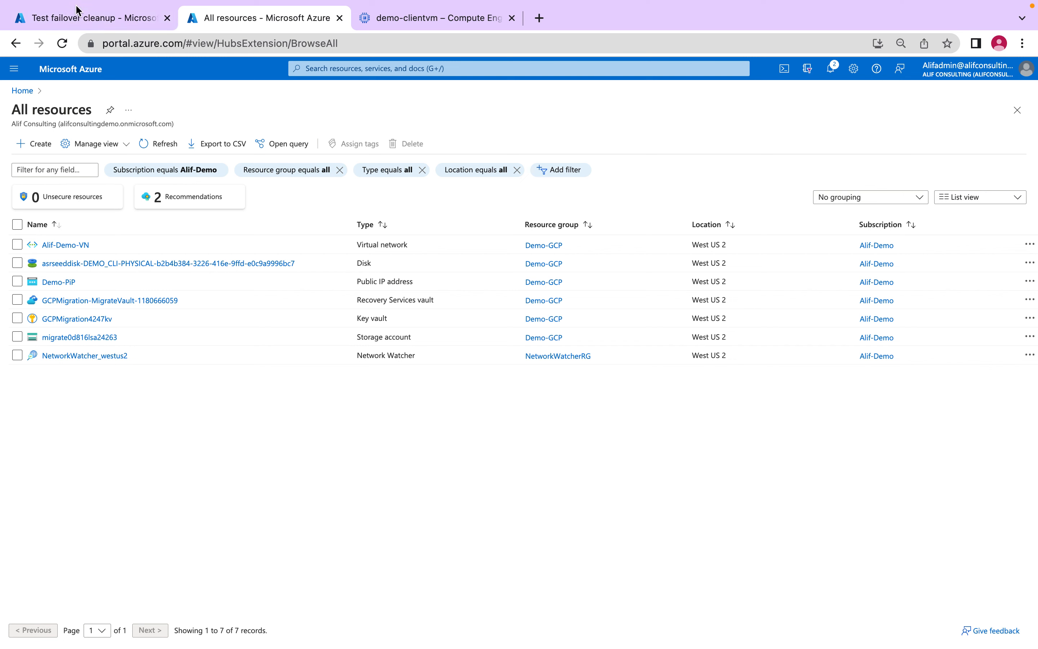
- Close the test failover cleanup job and open the replicating machine DEMO-CLIENTVM through Azure Migrate's servers, databases and web apps
{"action": "left_click", "coordinate": [77, 17]}
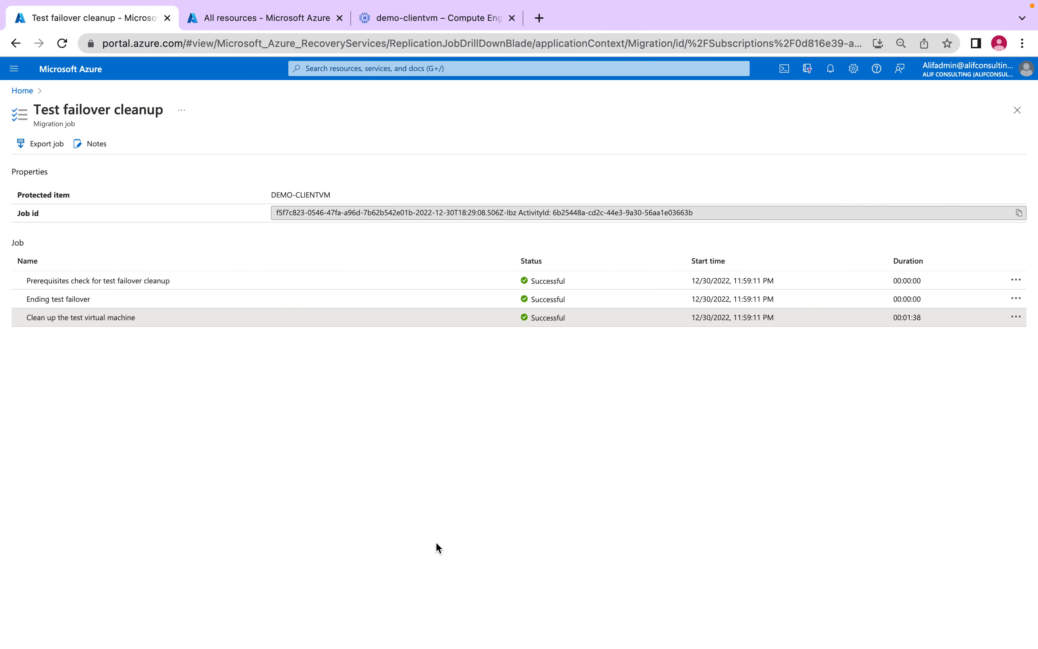
{"action": "left_click", "coordinate": [1017, 111]}
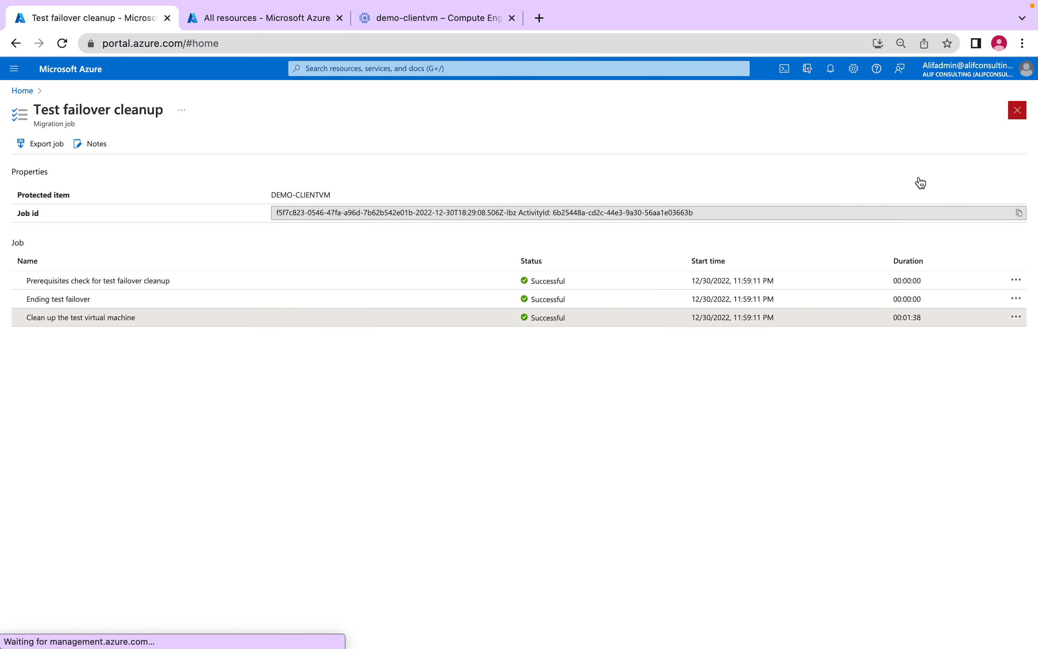
{"action": "left_click", "coordinate": [302, 159]}
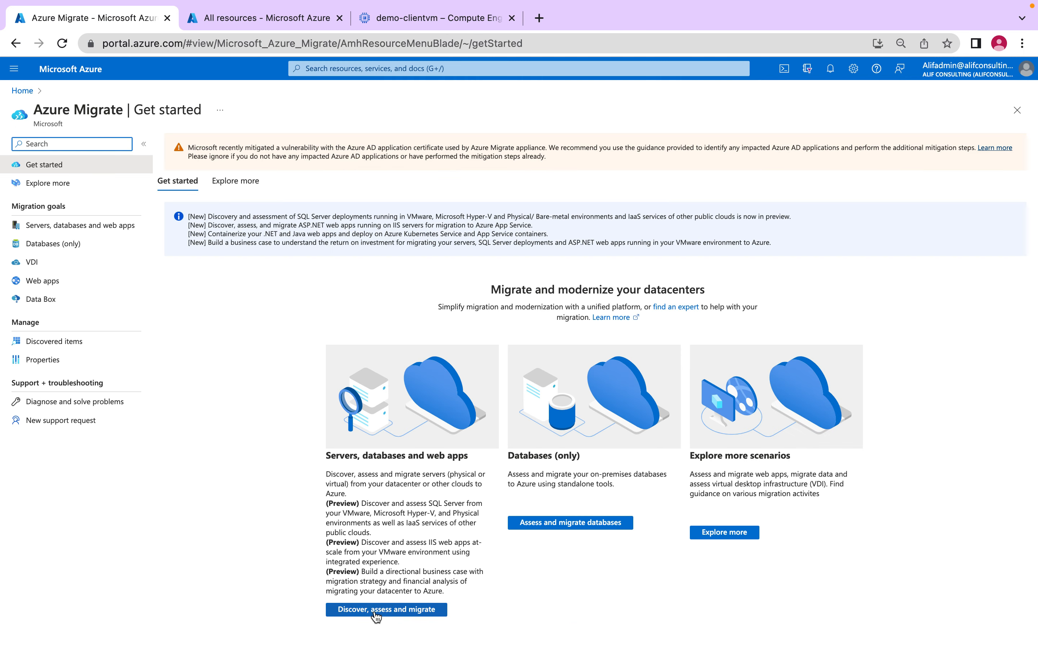
{"action": "left_click", "coordinate": [87, 225]}
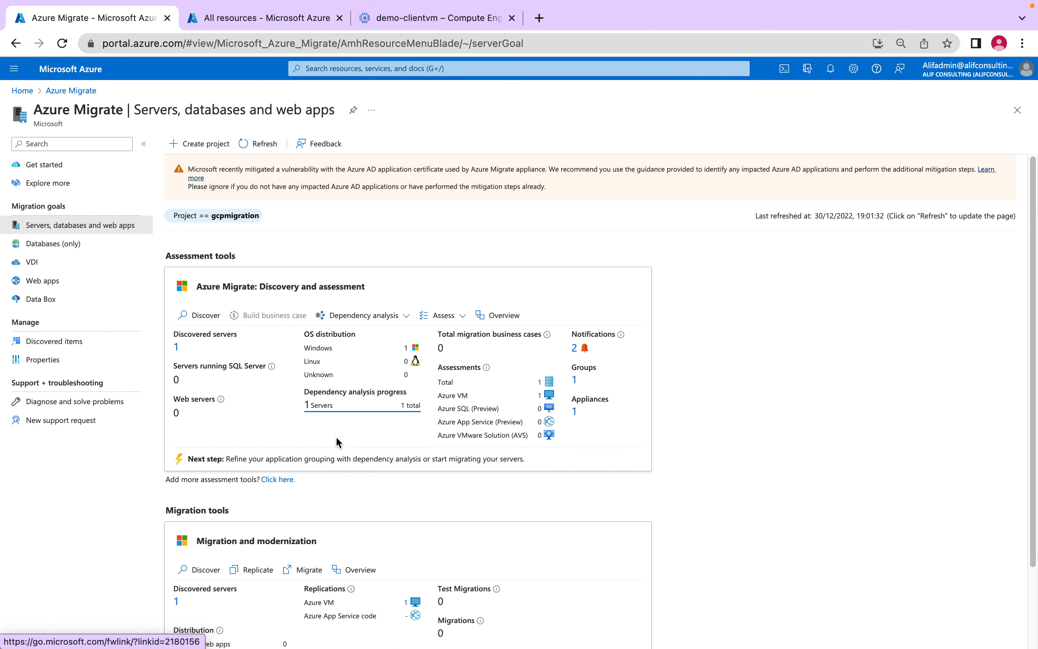
{"action": "left_click", "coordinate": [406, 602]}
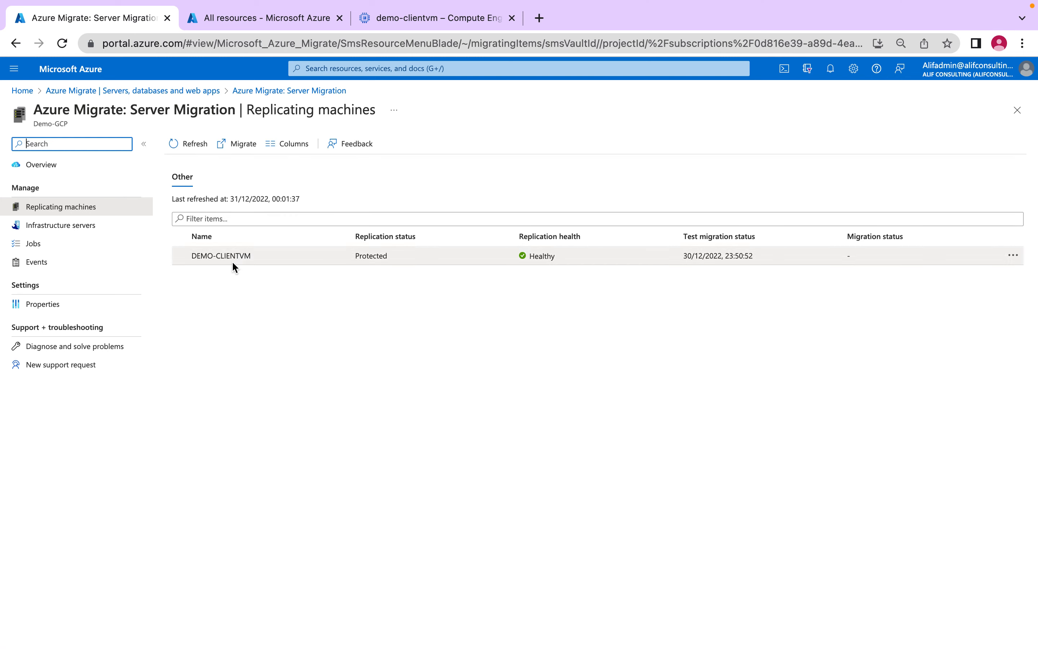
{"action": "left_click", "coordinate": [232, 259]}
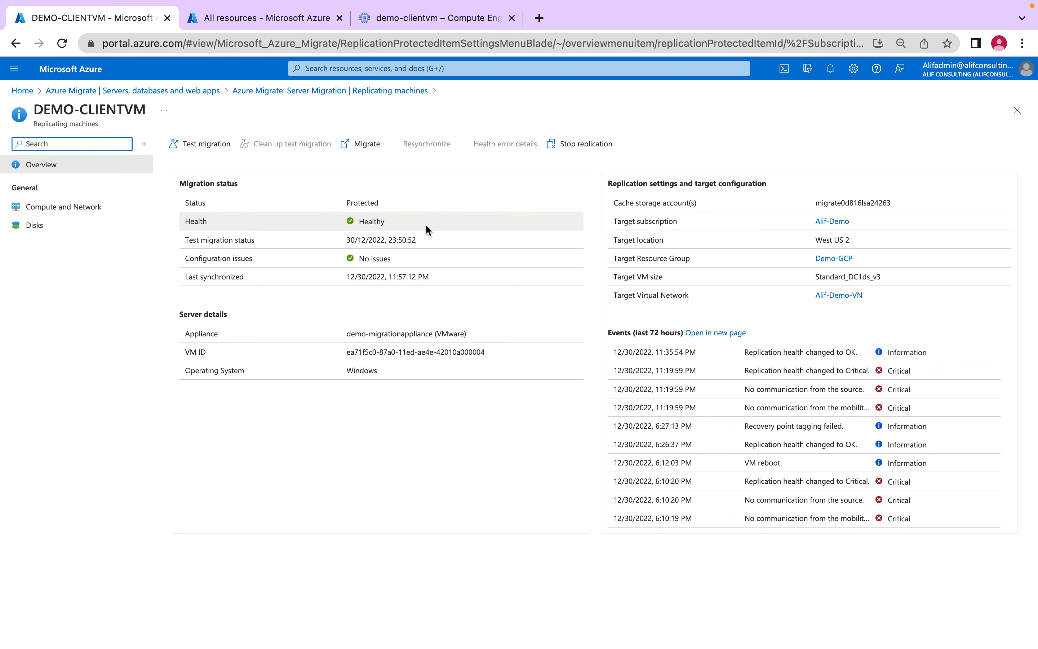
- Save DC2ds_v3 (2 cores, 16 GB memory, 2 NICs) as DEMO-CLIENTVM's Azure size in Compute and Network, and return to the machine's overview
{"action": "left_click", "coordinate": [61, 207]}
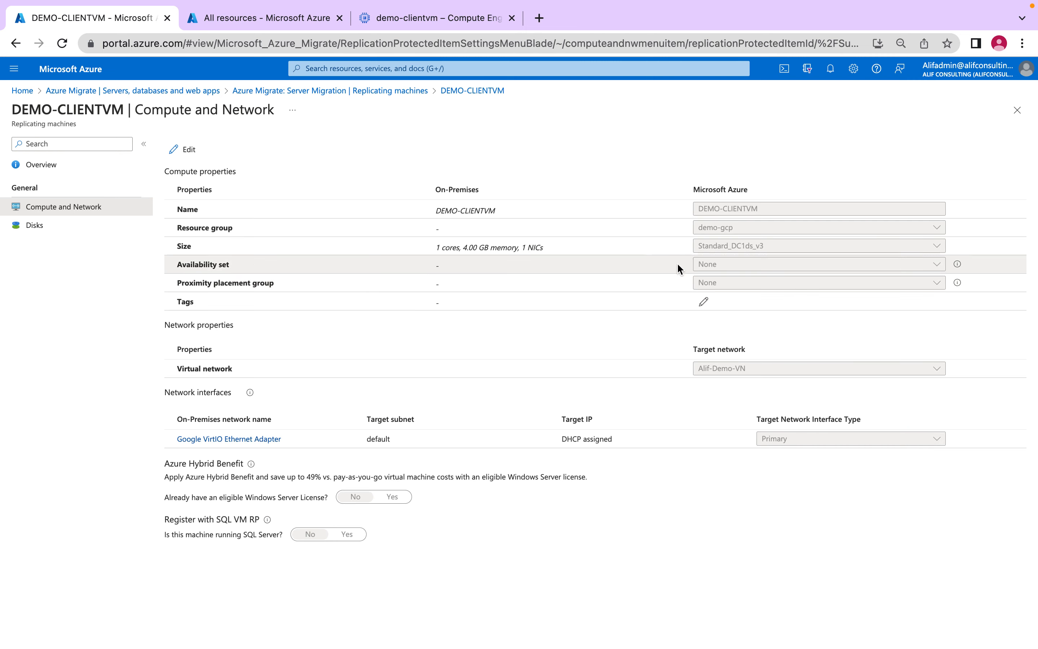
{"action": "left_click", "coordinate": [187, 150]}
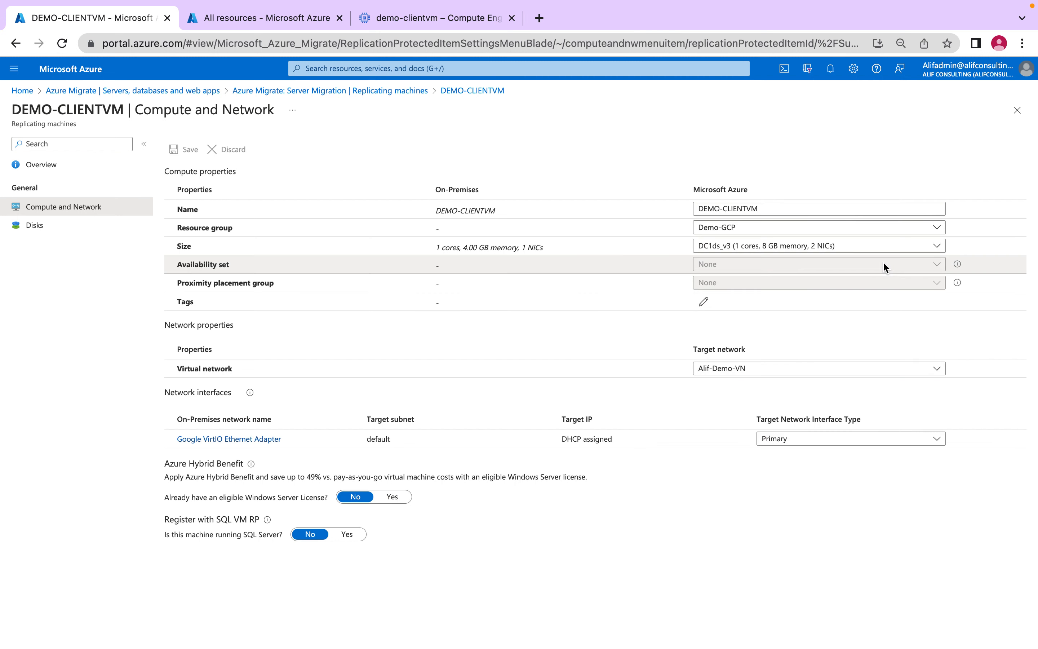
{"action": "left_click", "coordinate": [832, 251]}
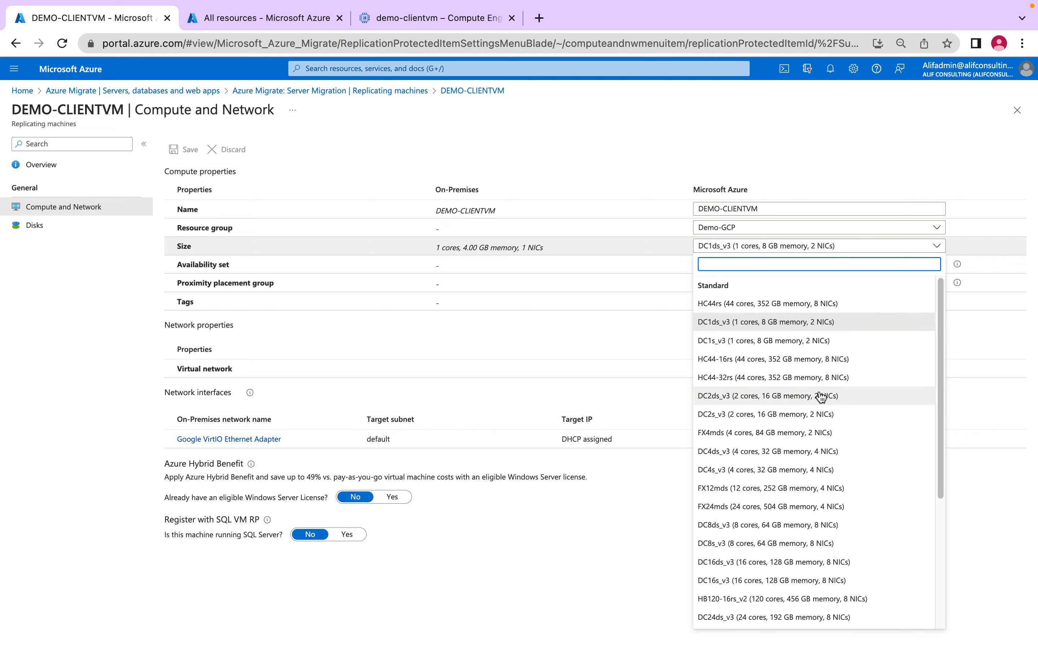
{"action": "scroll", "coordinate": [832, 484], "scroll_direction": "down", "scroll_amount": 5}
{"action": "scroll", "coordinate": [833, 483], "scroll_direction": "up", "scroll_amount": 5}
{"action": "left_click", "coordinate": [803, 399]}
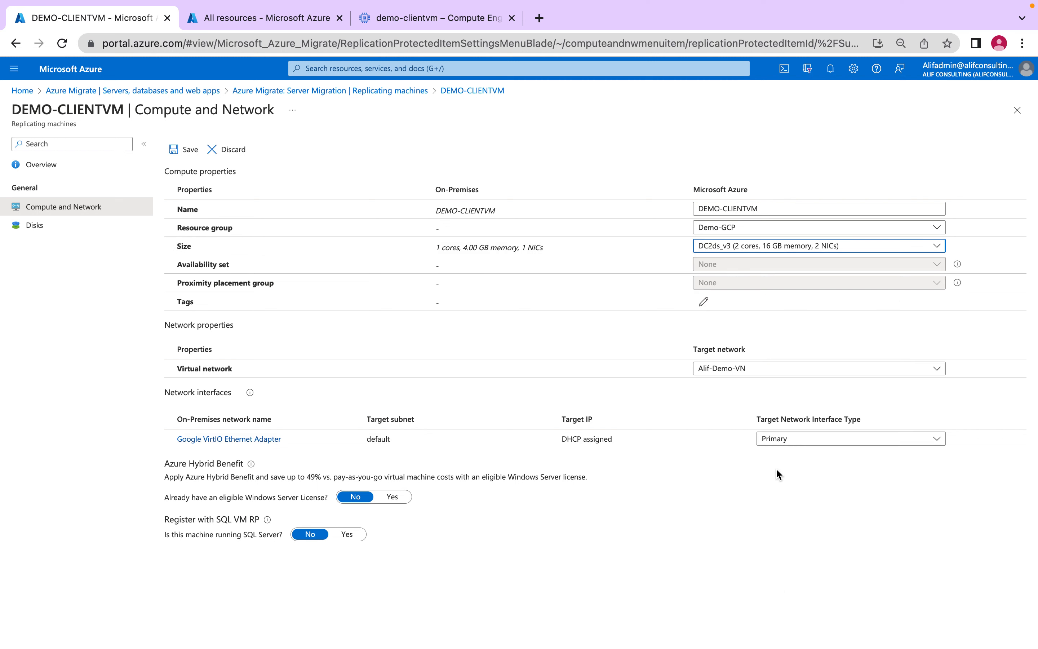
{"action": "left_click", "coordinate": [177, 149]}
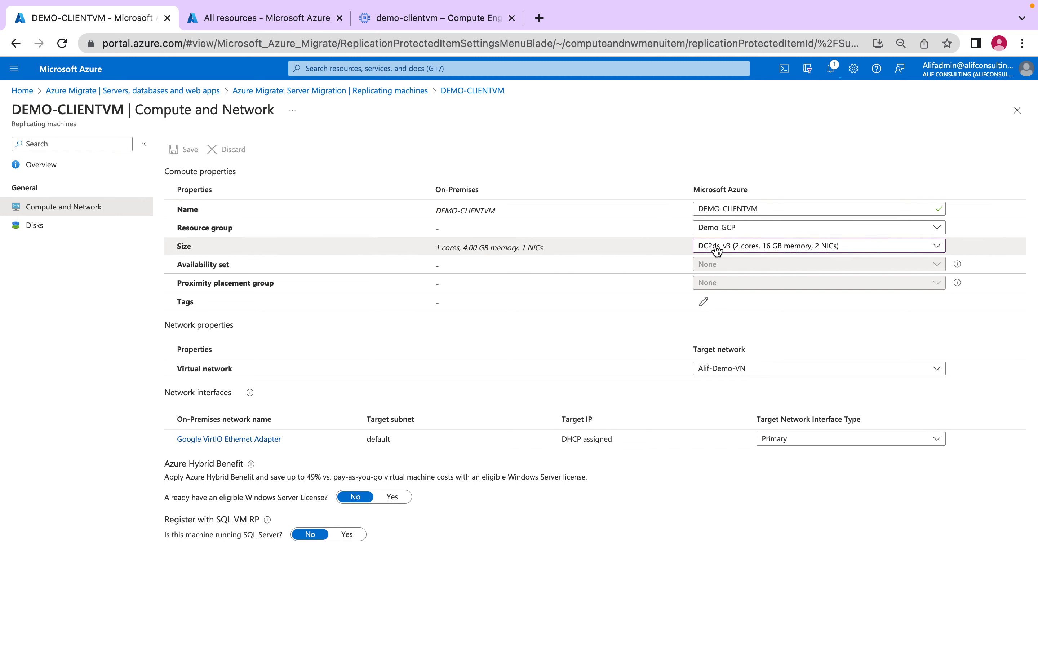
{"action": "left_click_drag", "start_coordinate": [553, 248], "coordinate": [431, 248]}
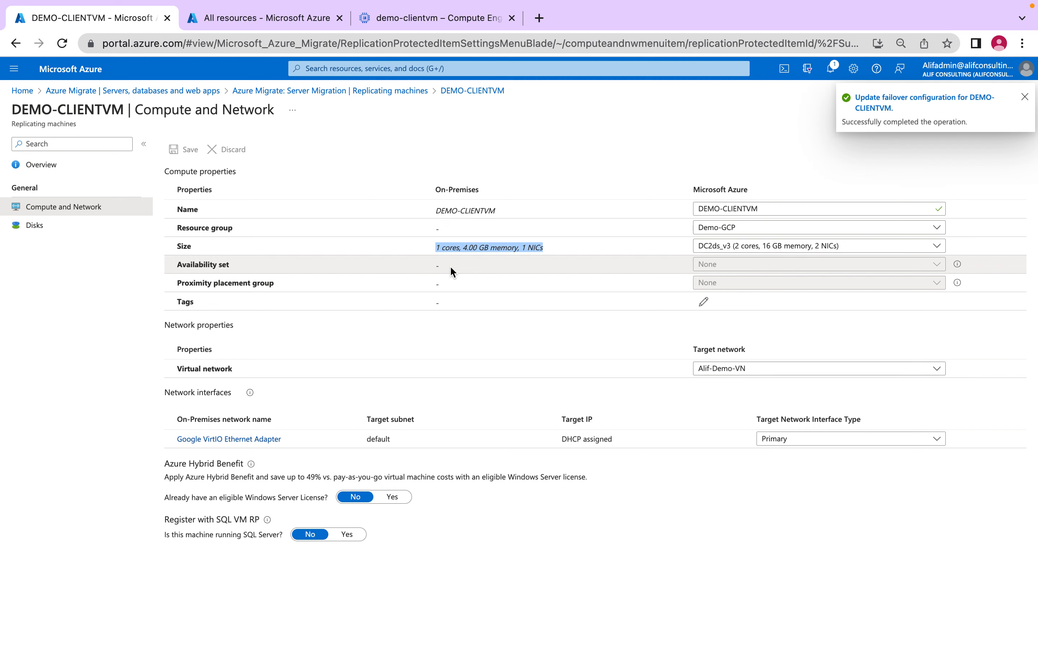
{"action": "left_click", "coordinate": [50, 171]}
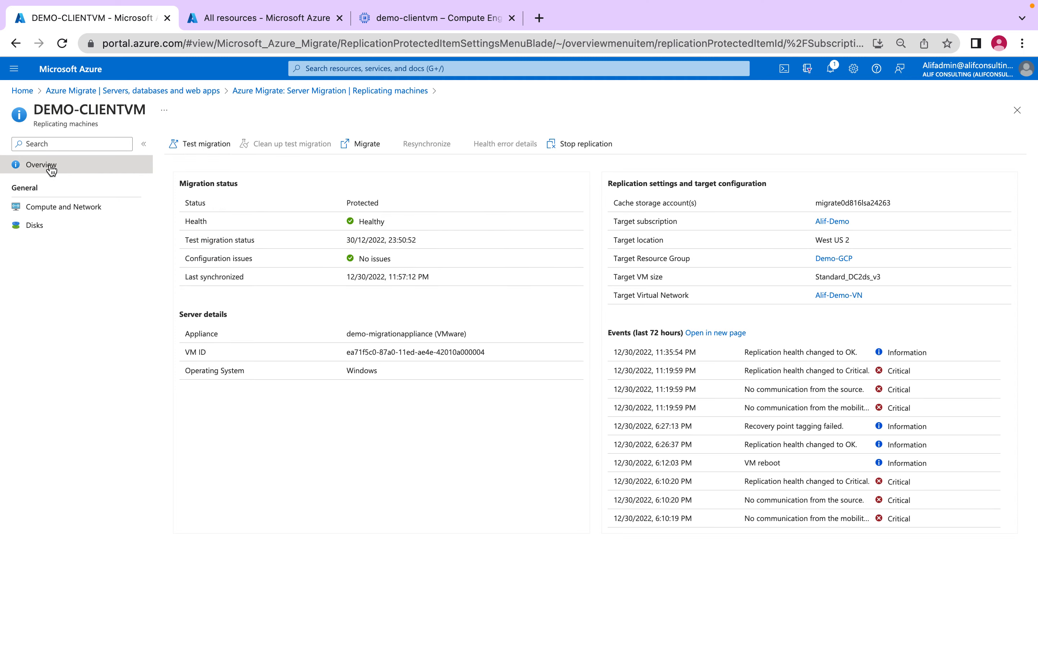
- Start the final migration of DEMO-CLIENTVM with shutting down machines before migration set to No
{"action": "left_click", "coordinate": [364, 148]}
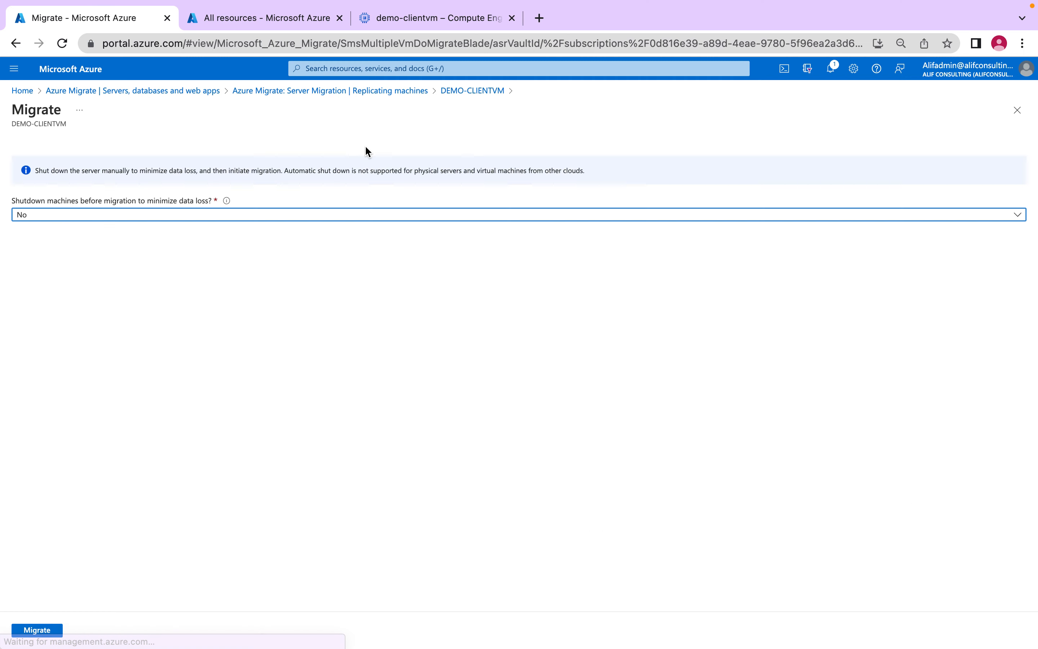
{"action": "left_click", "coordinate": [113, 215]}
{"action": "left_click", "coordinate": [116, 216]}
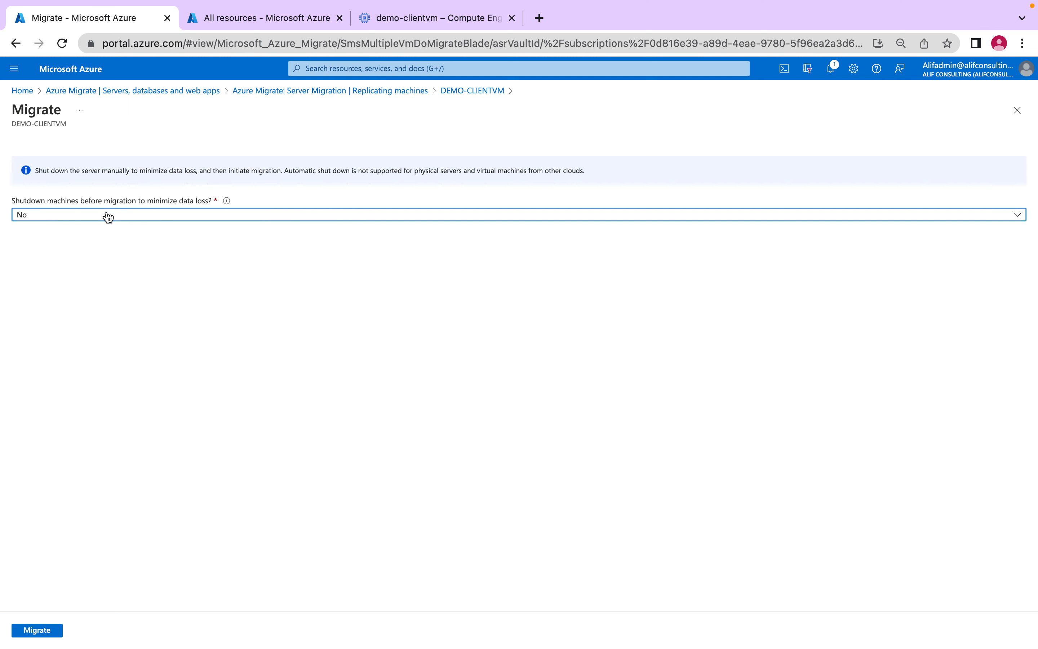
{"action": "left_click", "coordinate": [165, 218]}
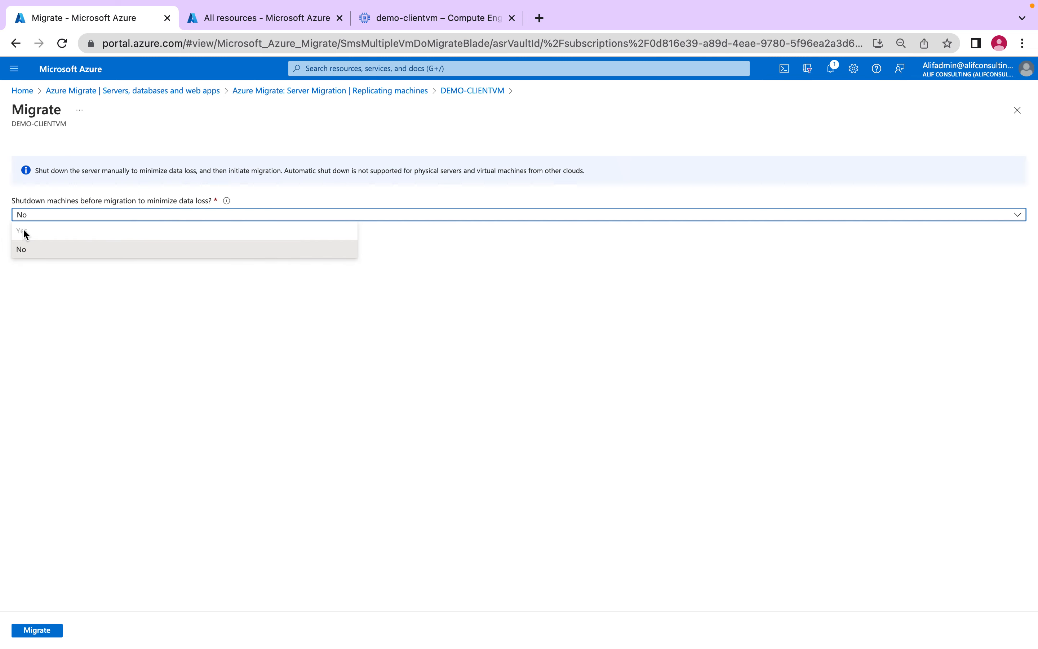
{"action": "left_click", "coordinate": [95, 250]}
{"action": "left_click", "coordinate": [104, 216]}
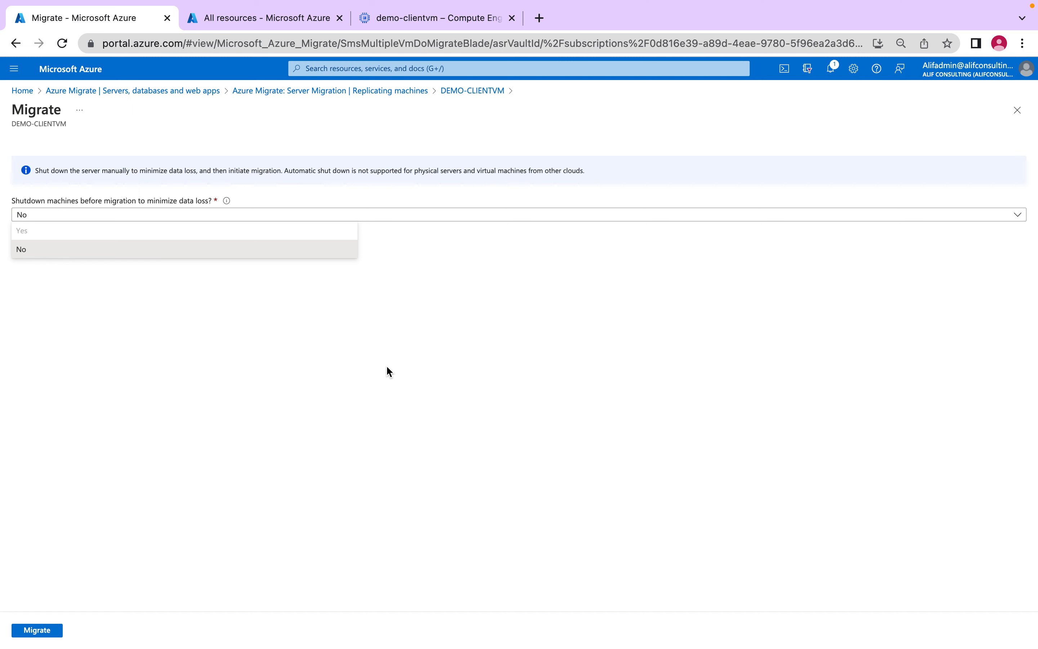
{"action": "left_click", "coordinate": [132, 253]}
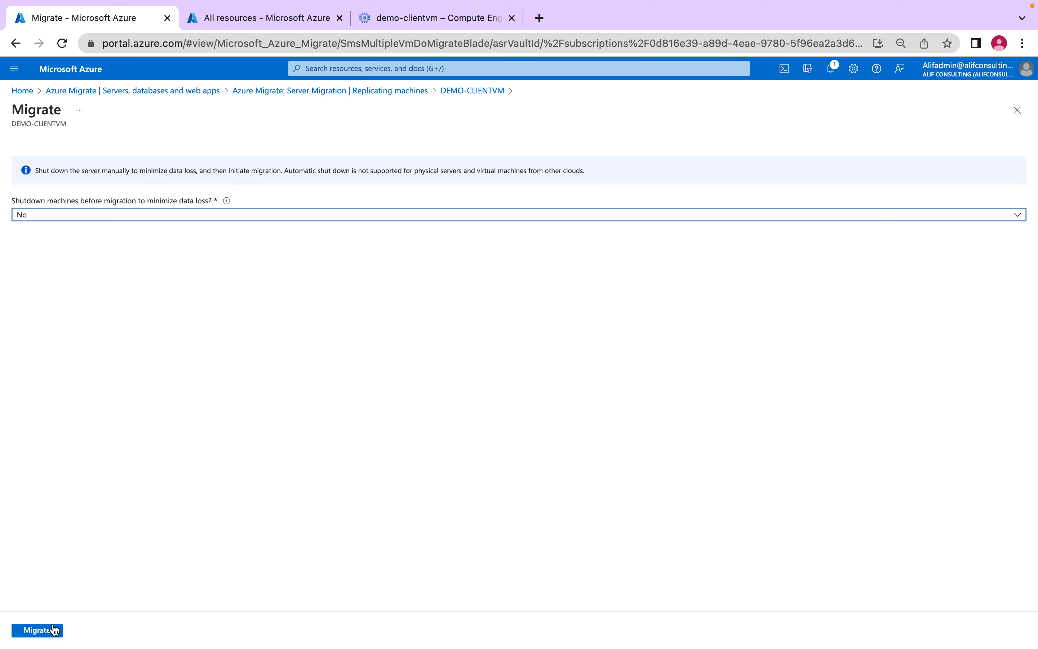
{"action": "left_click", "coordinate": [45, 633]}
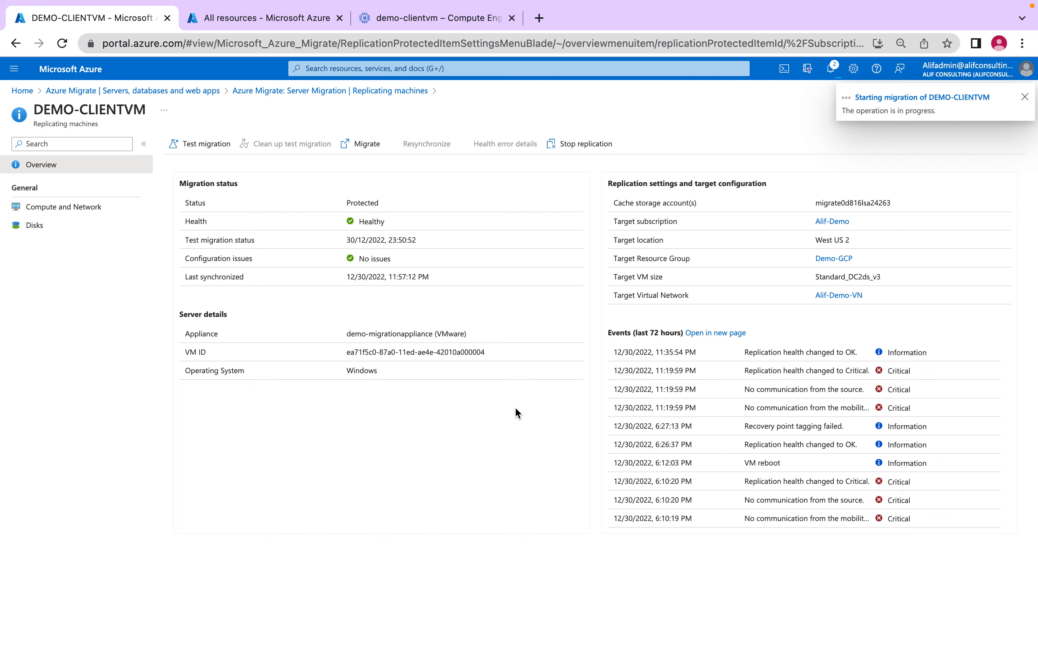
- Open DEMO-CLIENTVM's migration job from the notifications and refresh the all resources list to check for newly created resources
{"action": "left_click", "coordinate": [830, 69]}
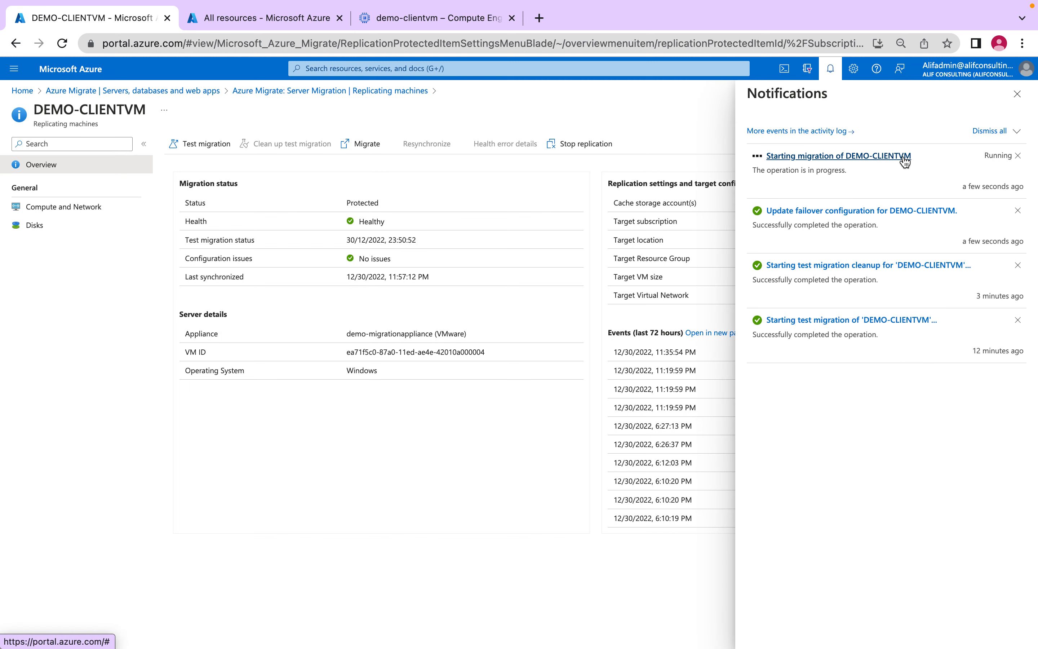
{"action": "left_click", "coordinate": [860, 156]}
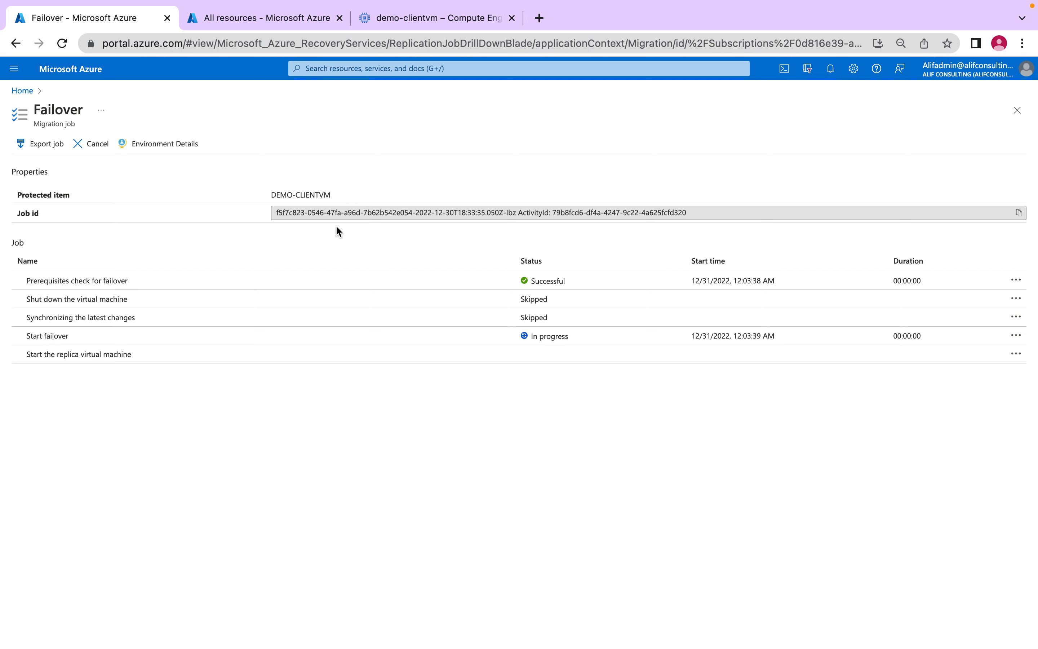
{"action": "mouse_move", "coordinate": [244, 24]}
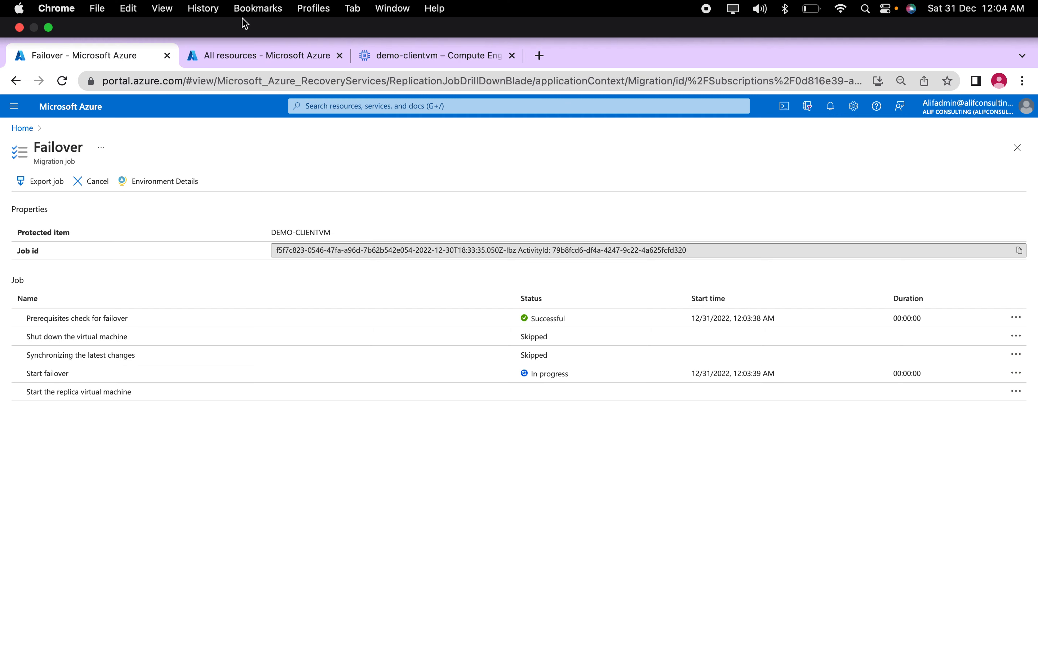
{"action": "left_click", "coordinate": [242, 54]}
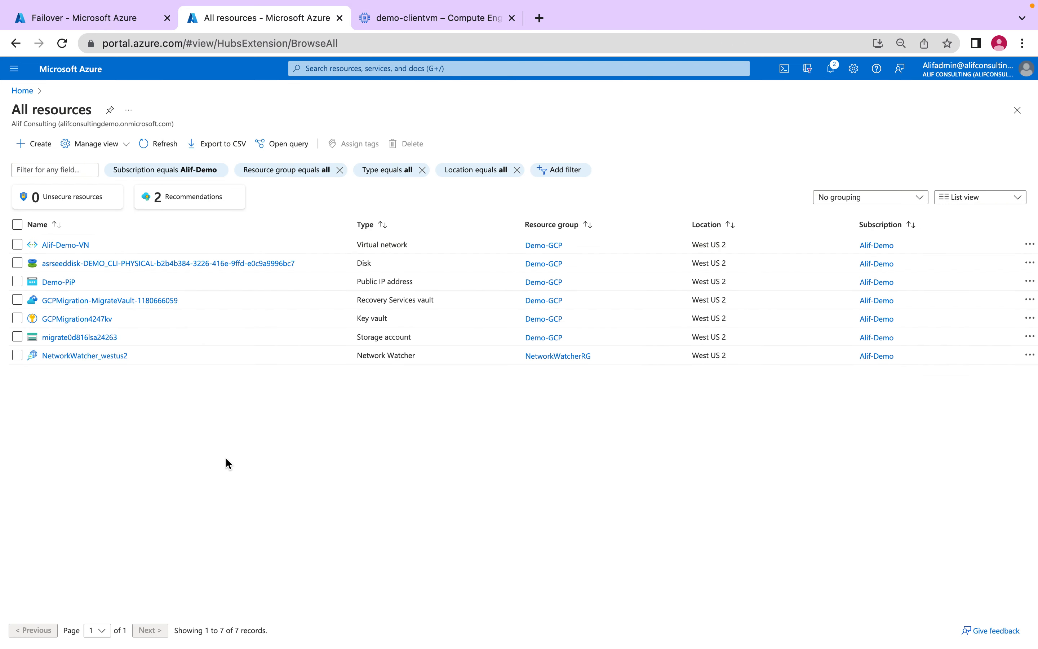
{"action": "left_click", "coordinate": [155, 146]}
{"action": "left_click", "coordinate": [146, 146]}
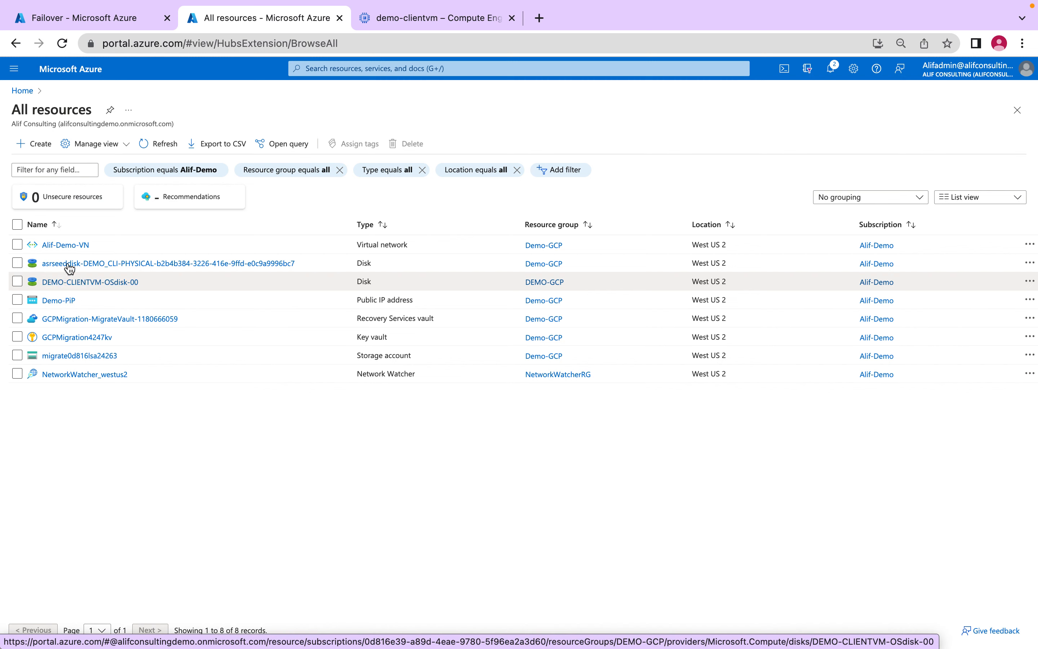
- Recheck the failover job's progress, refresh the all resources list, and view the migrated DEMO-CLIENTVM virtual machine's overview
{"action": "left_click", "coordinate": [71, 28]}
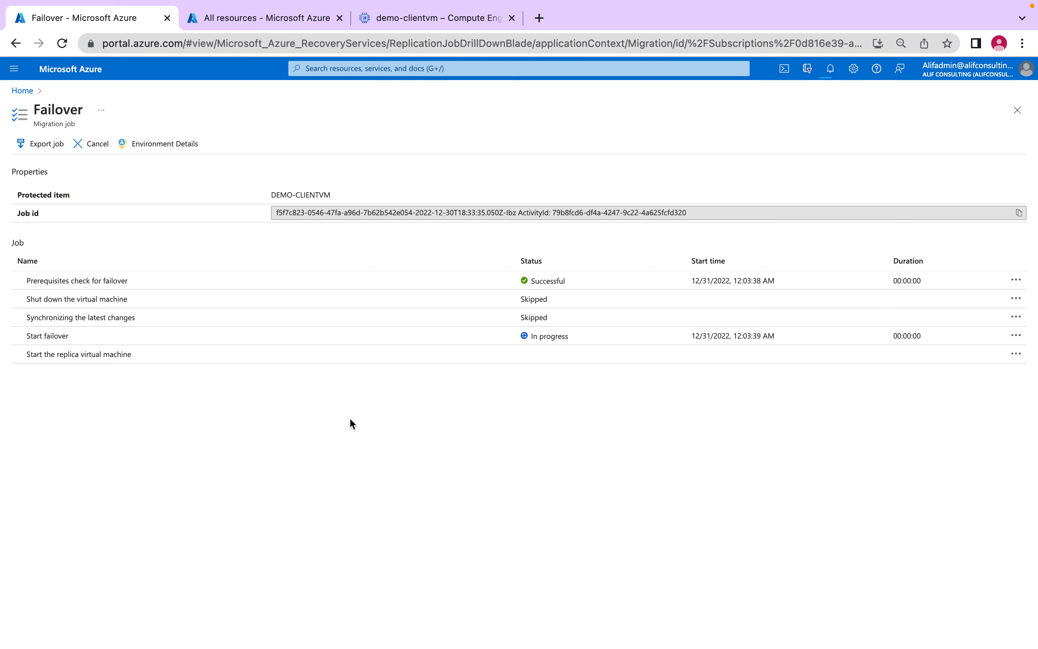
{"action": "left_click", "coordinate": [232, 18]}
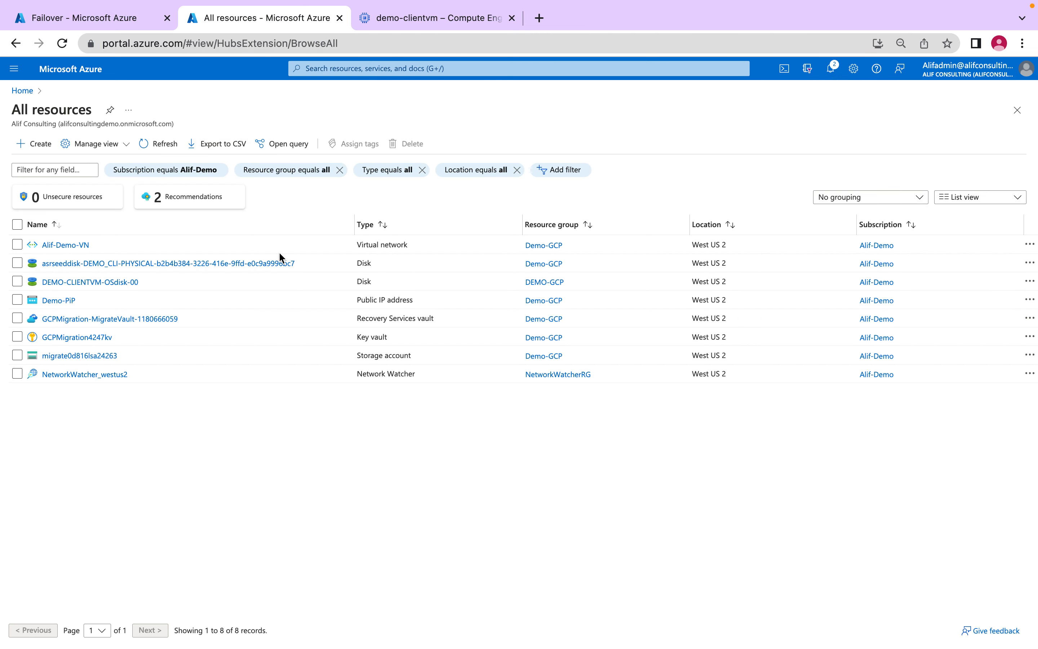
{"action": "left_click", "coordinate": [155, 155]}
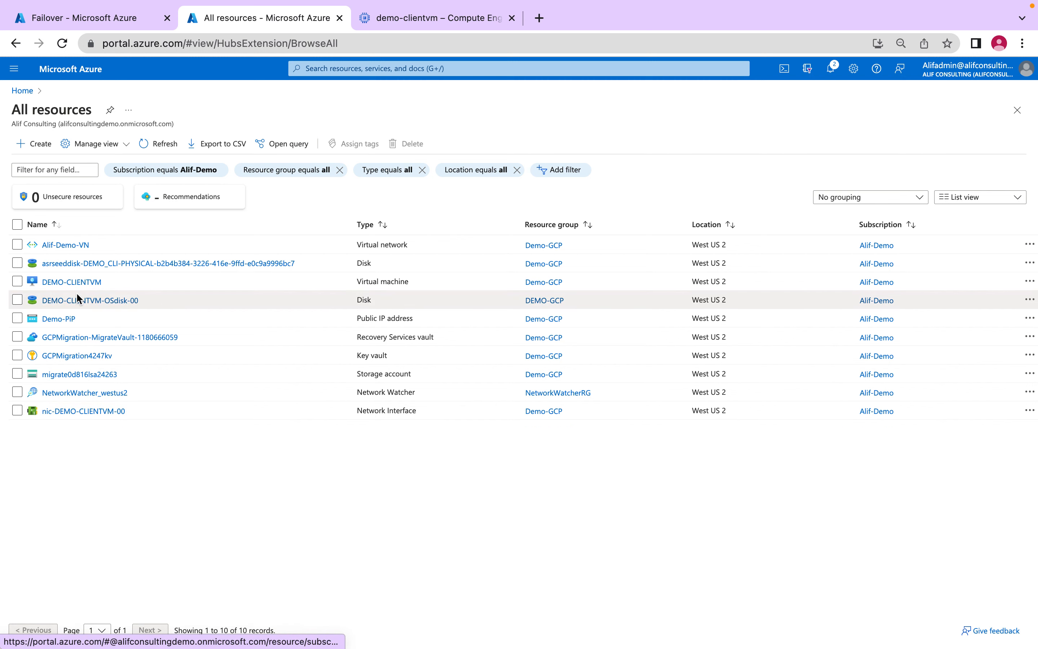
{"action": "left_click", "coordinate": [82, 284]}
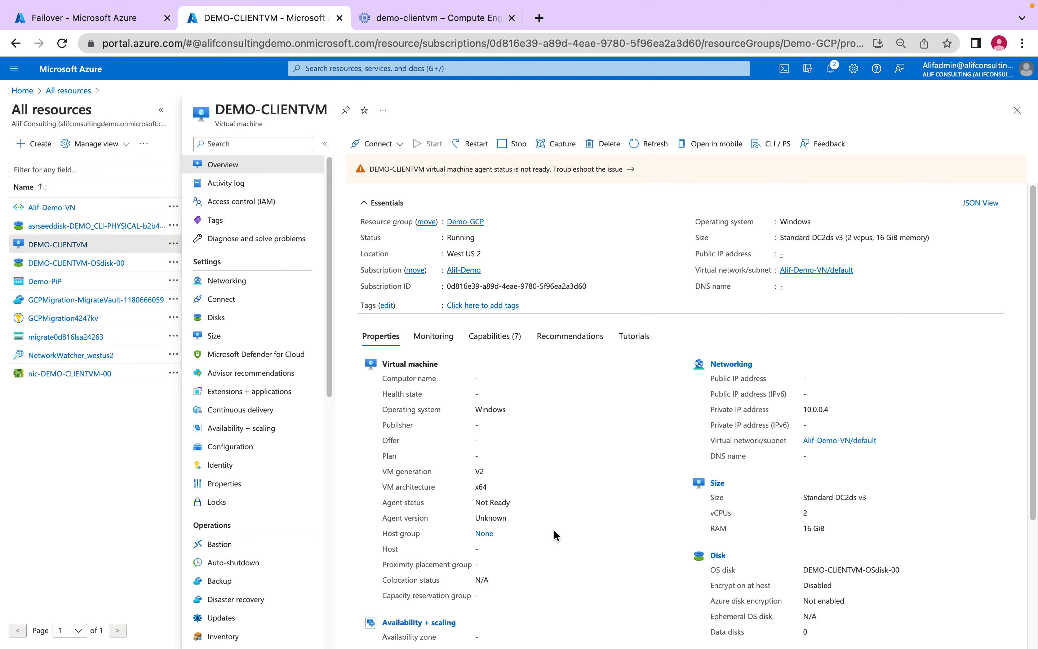
{"action": "left_click", "coordinate": [90, 28]}
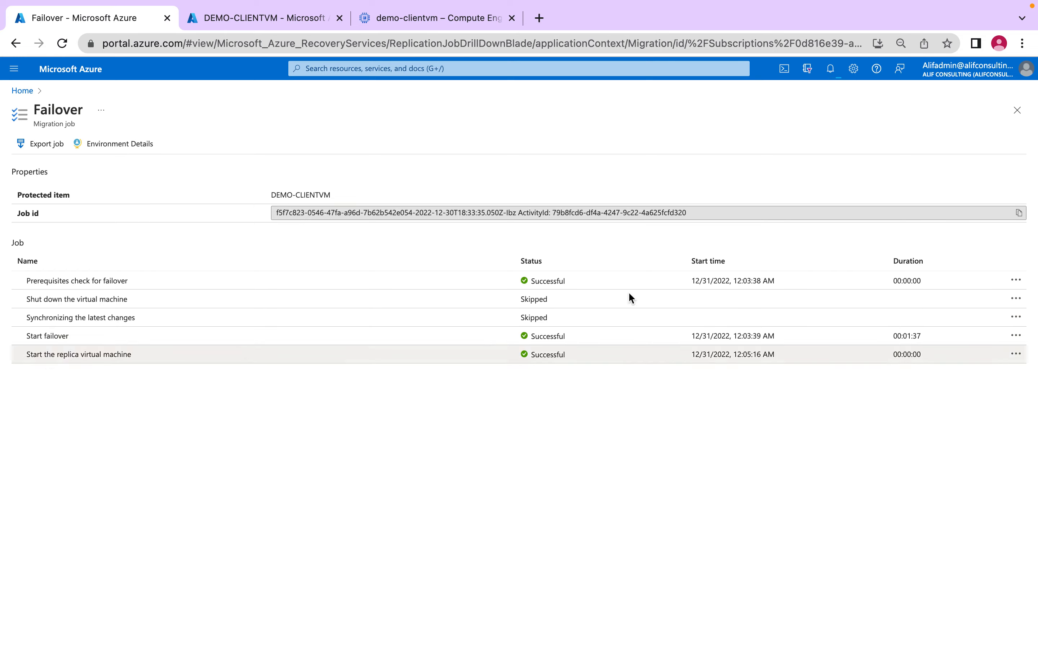
{"action": "left_click", "coordinate": [258, 64]}
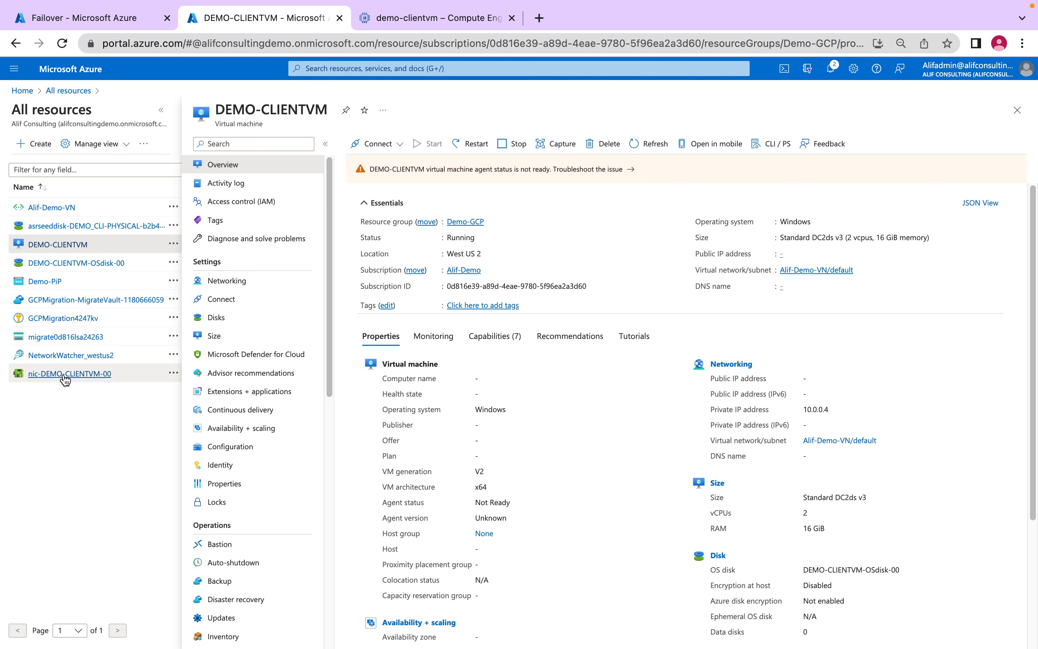
- Associate the public IP address Demo-PiP with nic-DEMO-CLIENTVM-00's IP configuration, save it, and return to the IP configurations
{"action": "left_click", "coordinate": [109, 374]}
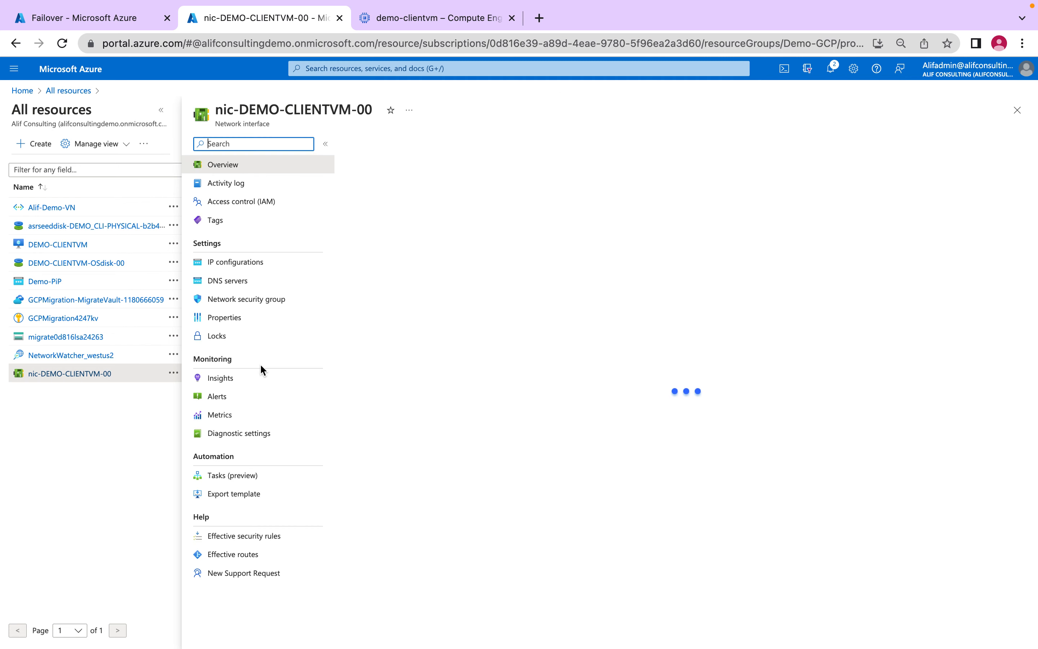
{"action": "left_click", "coordinate": [225, 265]}
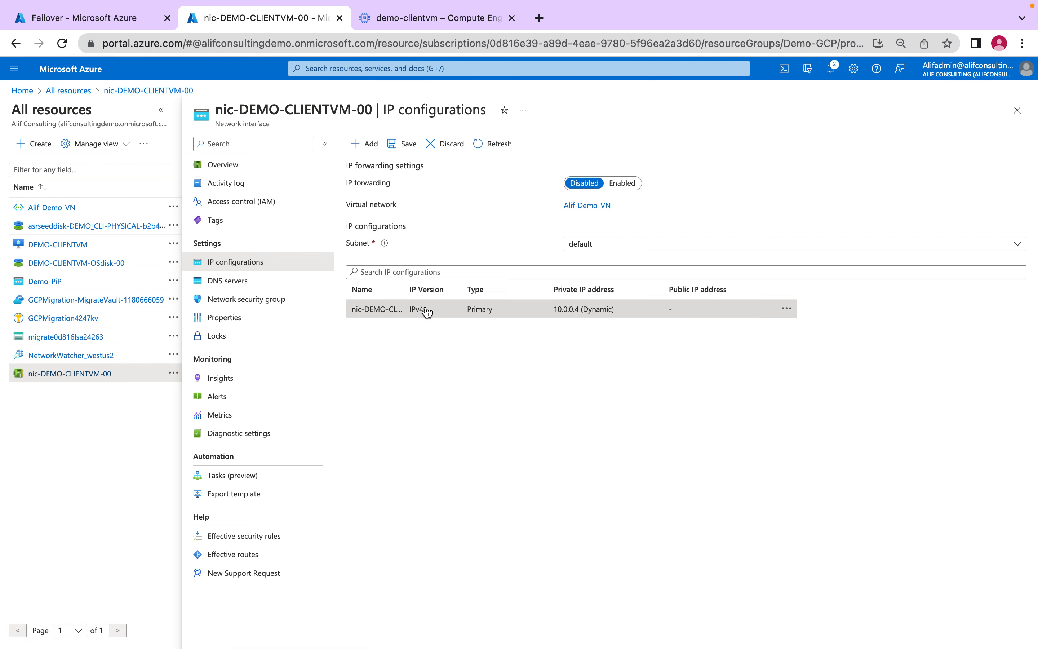
{"action": "left_click", "coordinate": [426, 309]}
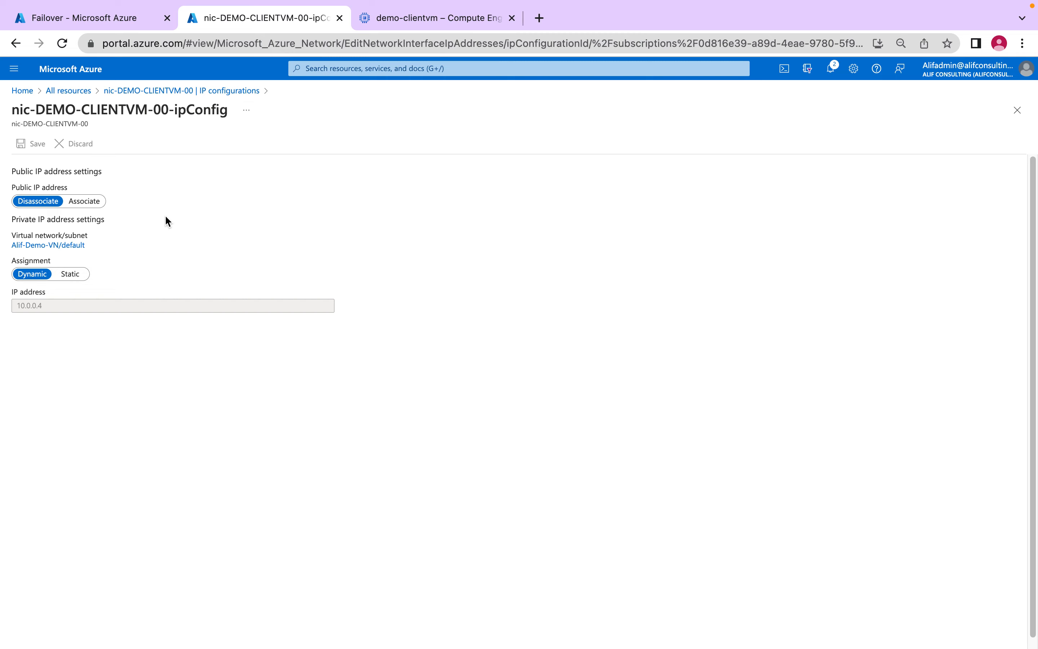
{"action": "left_click", "coordinate": [74, 201]}
{"action": "left_click", "coordinate": [72, 232]}
{"action": "left_click", "coordinate": [81, 290]}
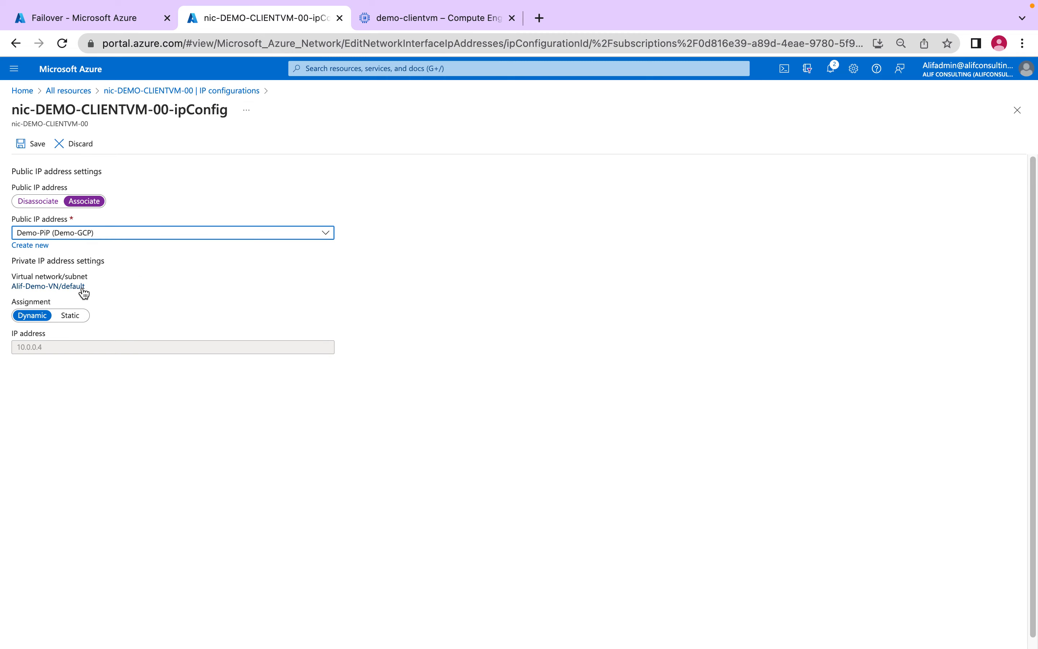
{"action": "left_click", "coordinate": [35, 144]}
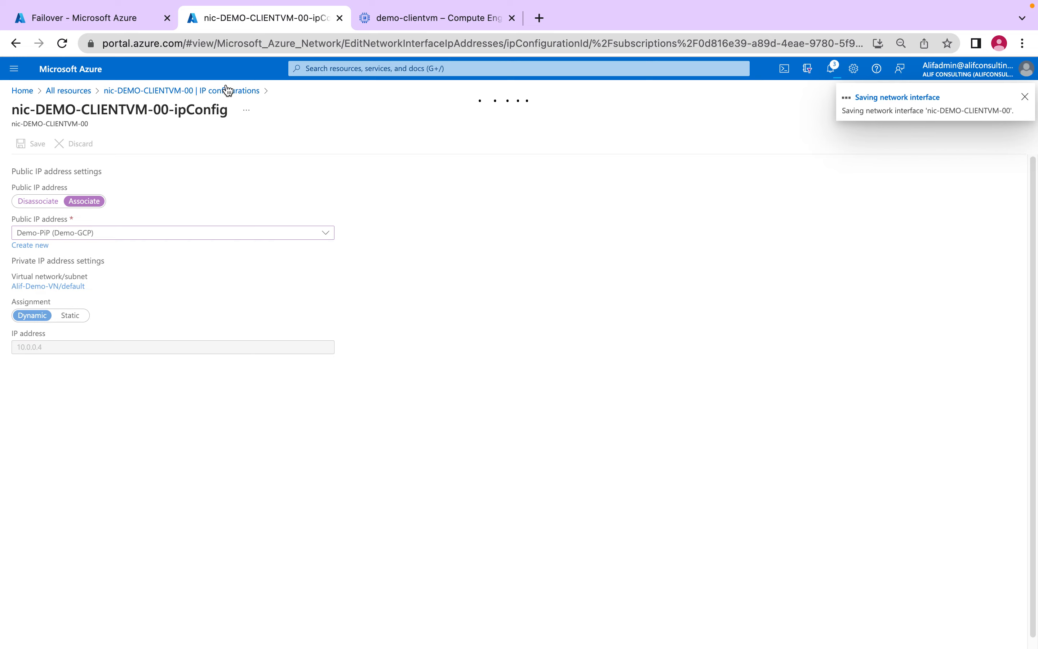
{"action": "left_click", "coordinate": [228, 91]}
{"action": "left_click", "coordinate": [642, 123]}
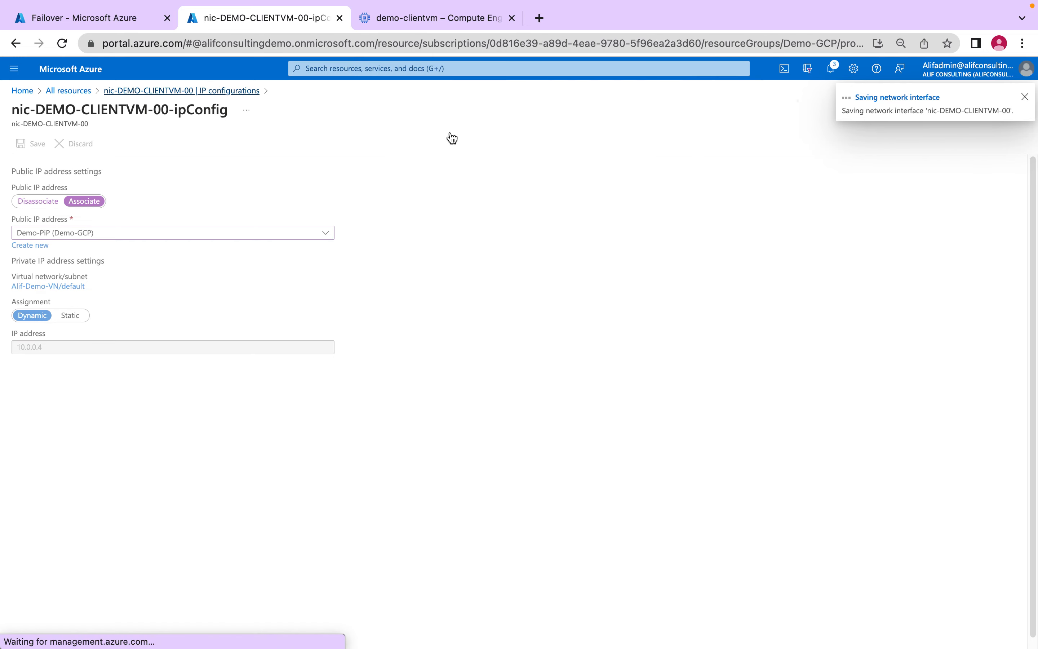
- Try to connect to DEMO-CLIENTVM through a downloaded RDP file using its public IP address, and return to the Azure portal
{"action": "left_click", "coordinate": [61, 245]}
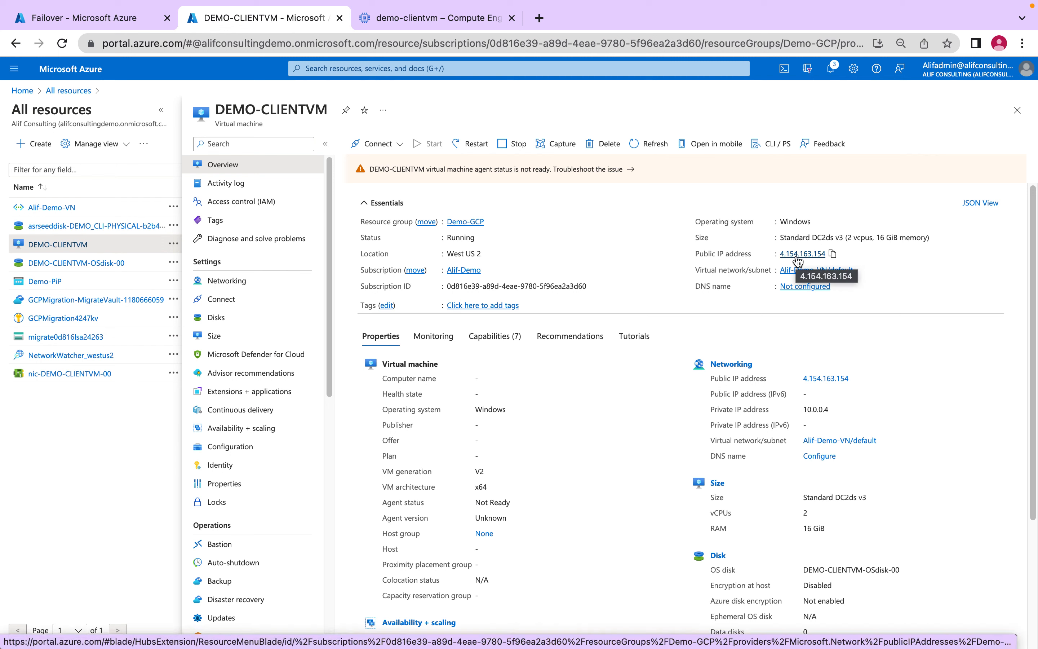
{"action": "left_click", "coordinate": [388, 144]}
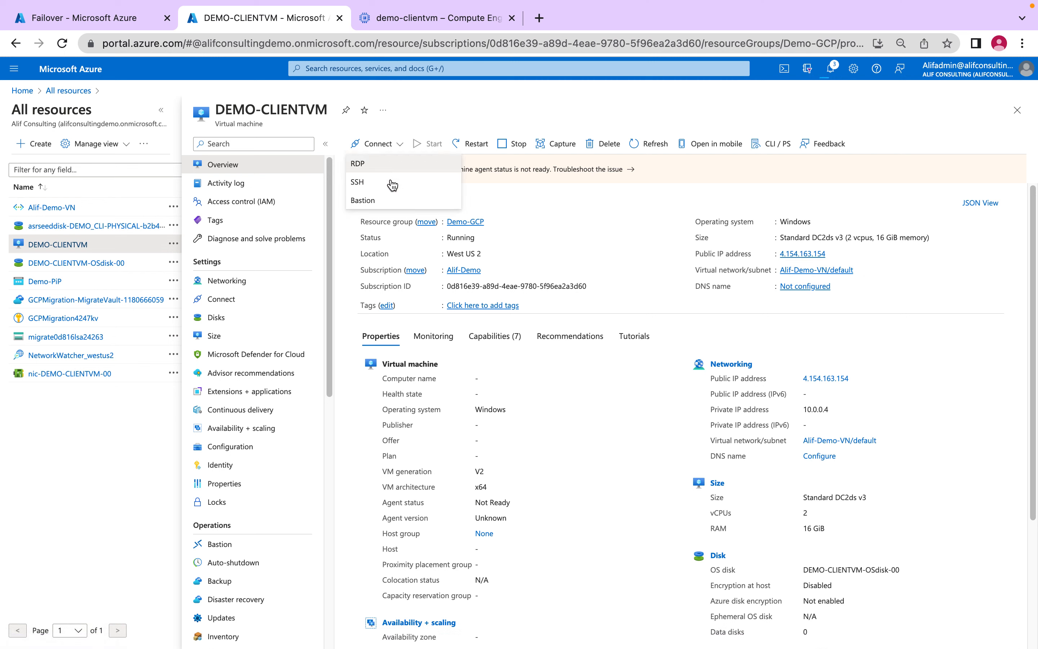
{"action": "left_click", "coordinate": [391, 171]}
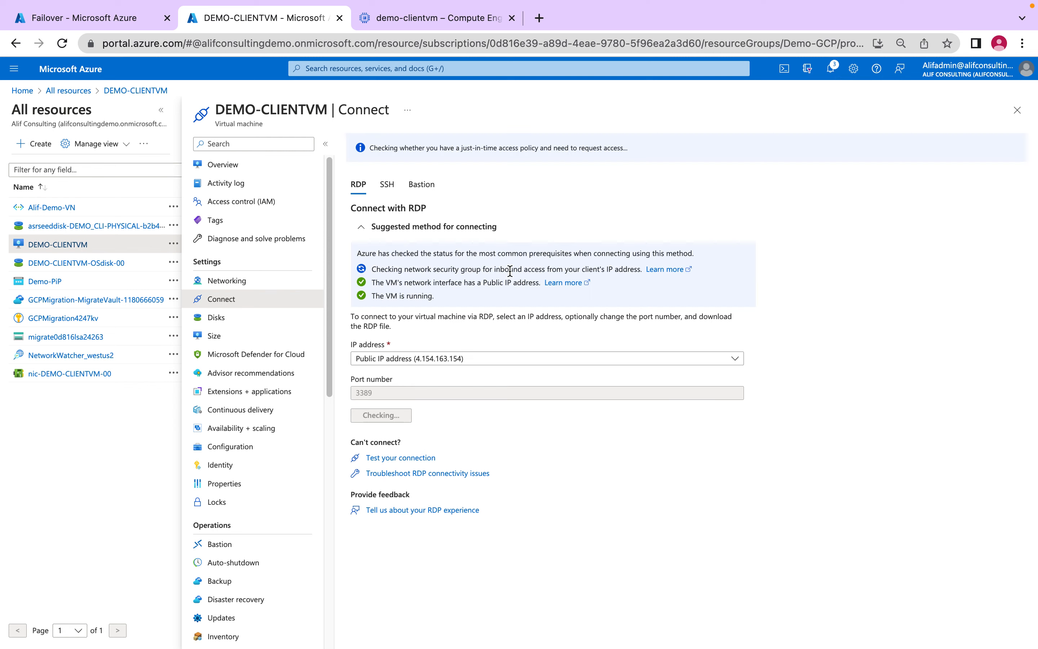
{"action": "left_click", "coordinate": [404, 415]}
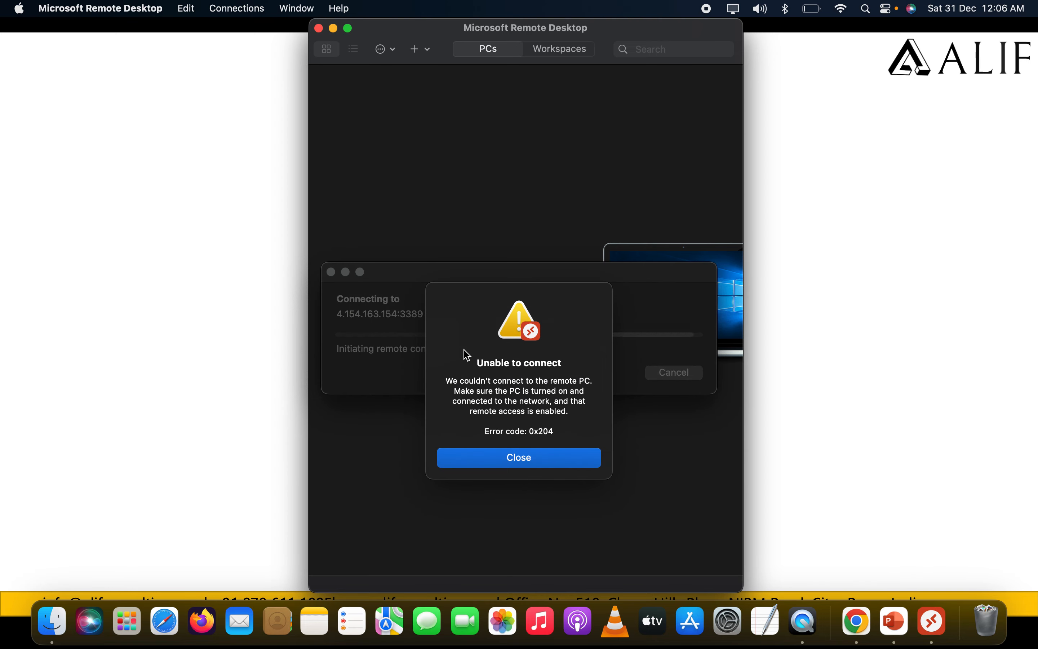
{"action": "left_click", "coordinate": [540, 461]}
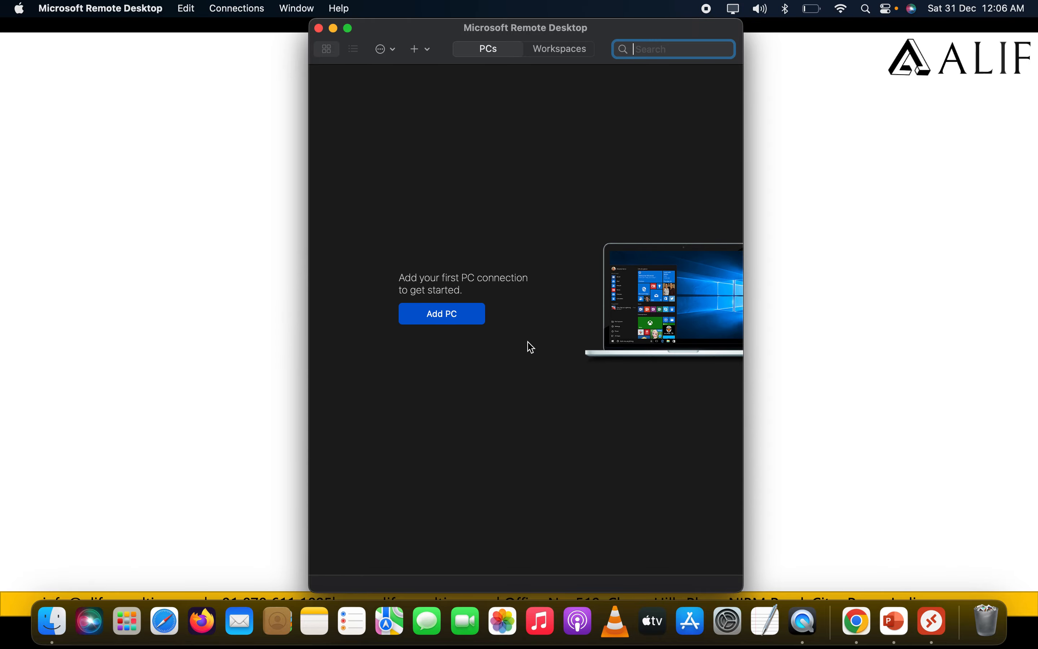
{"action": "key", "text": "super+Tab"}
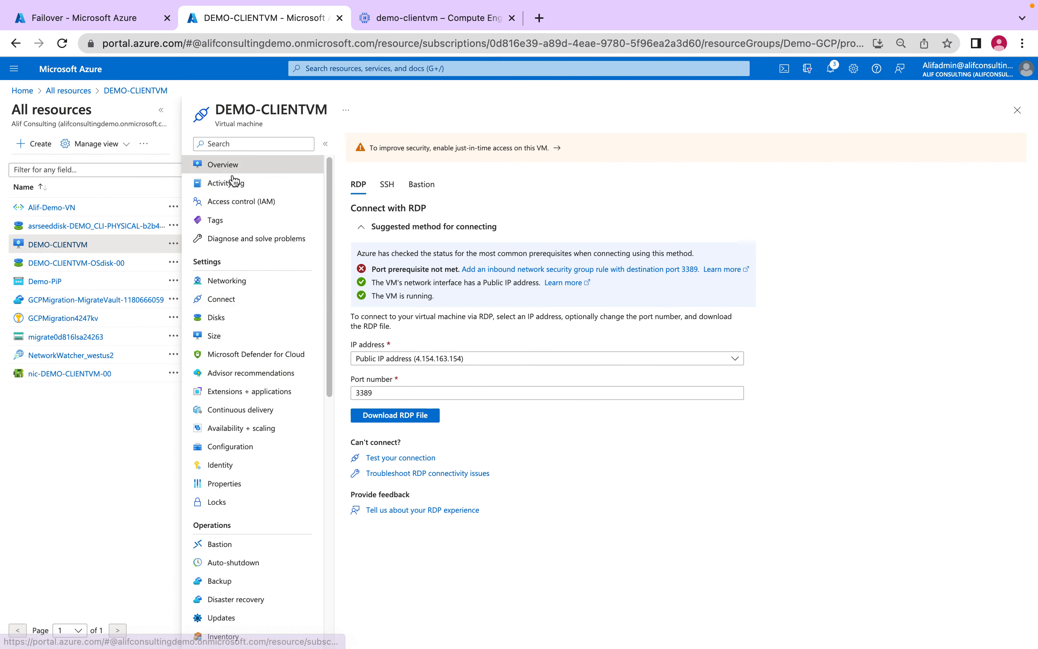
- Review DEMO-CLIENTVM's overview and recheck the prerequisites for connecting to it over RDP
{"action": "left_click", "coordinate": [261, 167]}
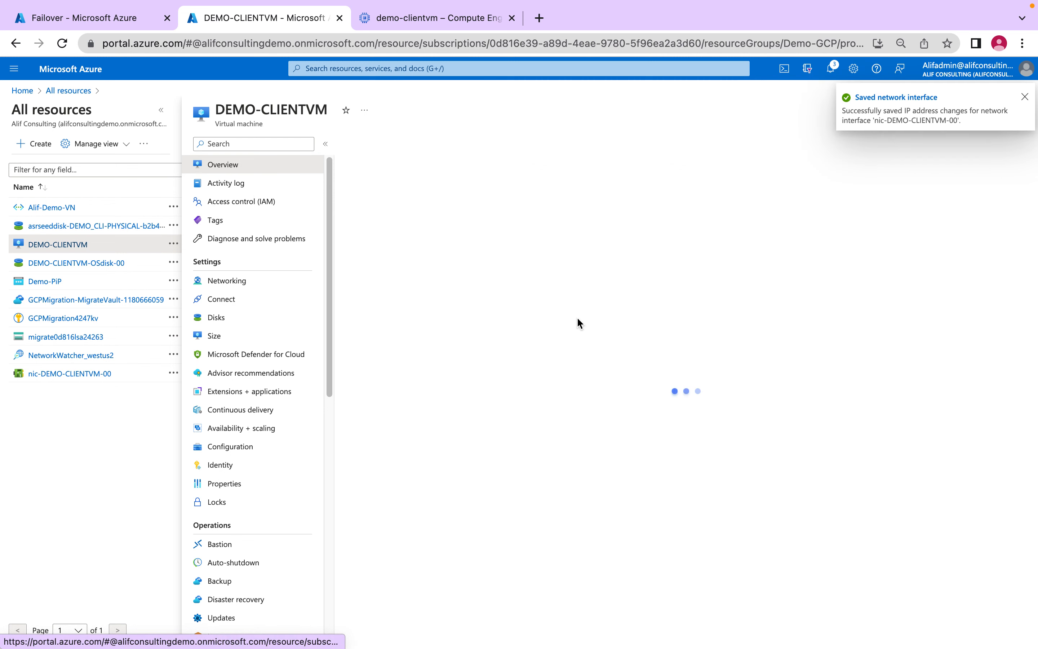
{"action": "left_click", "coordinate": [1023, 98]}
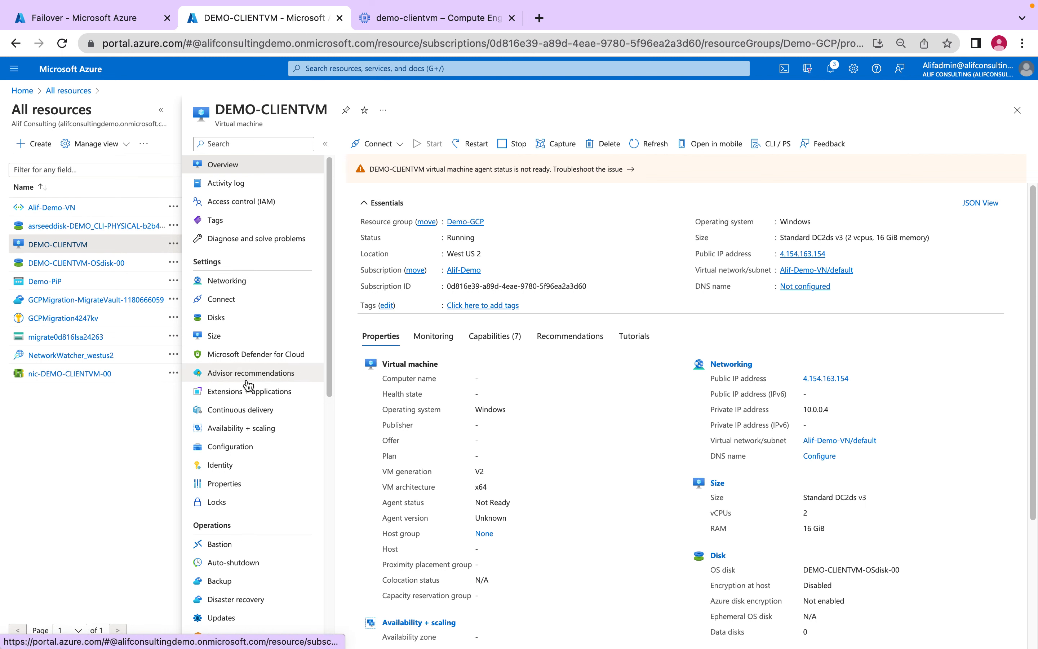
{"action": "scroll", "coordinate": [213, 382], "scroll_direction": "down", "scroll_amount": 6}
{"action": "left_click", "coordinate": [377, 143]}
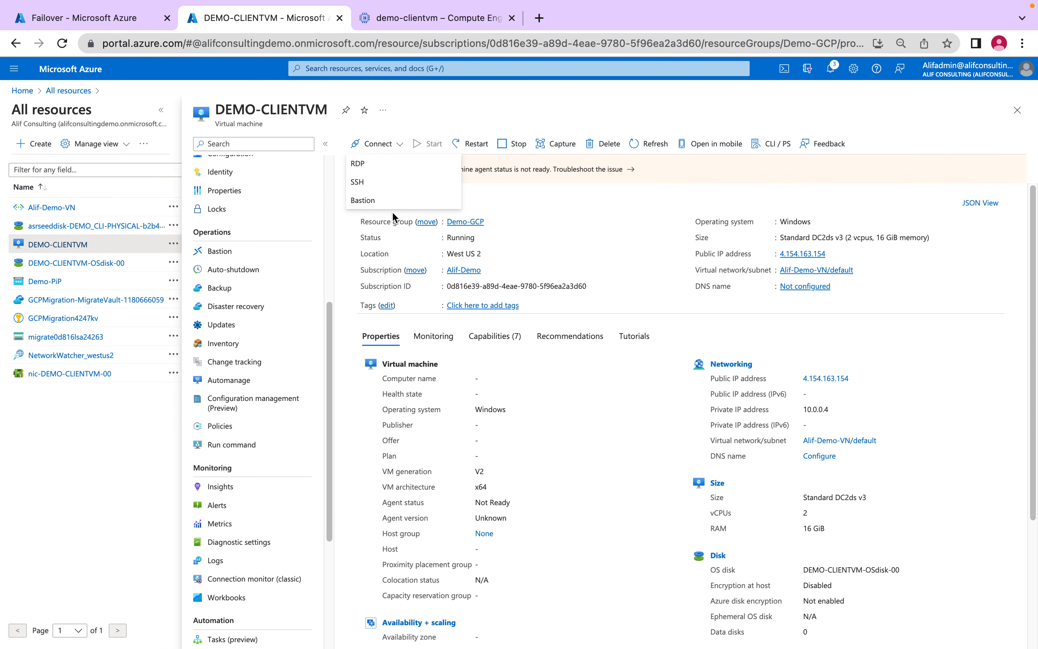
{"action": "left_click", "coordinate": [369, 167]}
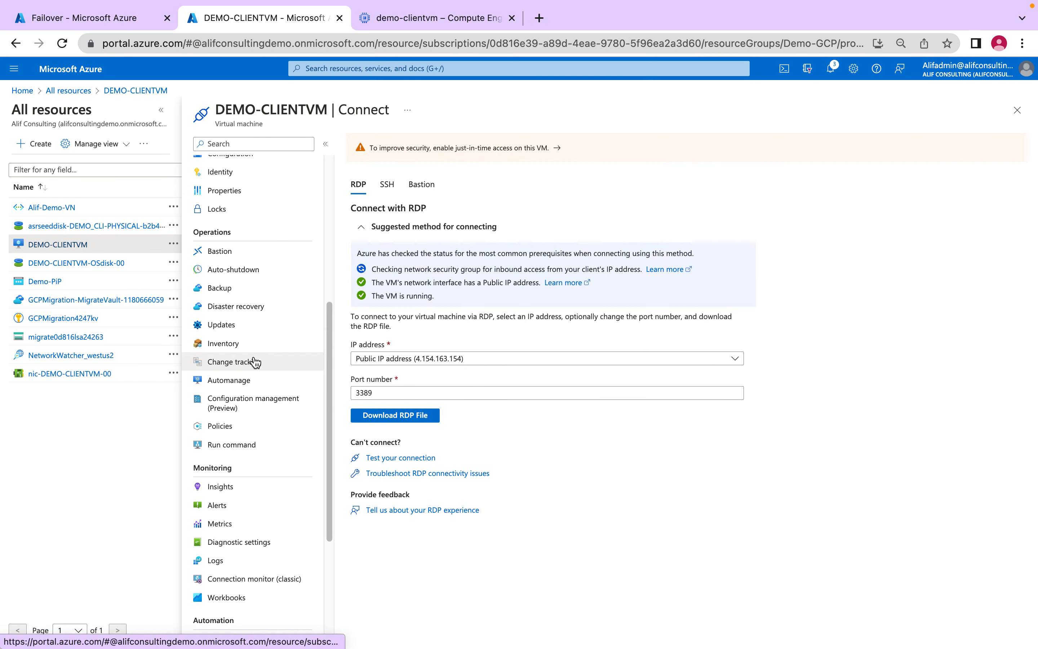
{"action": "scroll", "coordinate": [253, 361], "scroll_direction": "down", "scroll_amount": 5}
{"action": "scroll", "coordinate": [256, 362], "scroll_direction": "up", "scroll_amount": 10}
{"action": "key", "text": "XF86MonBrightnessUp"}
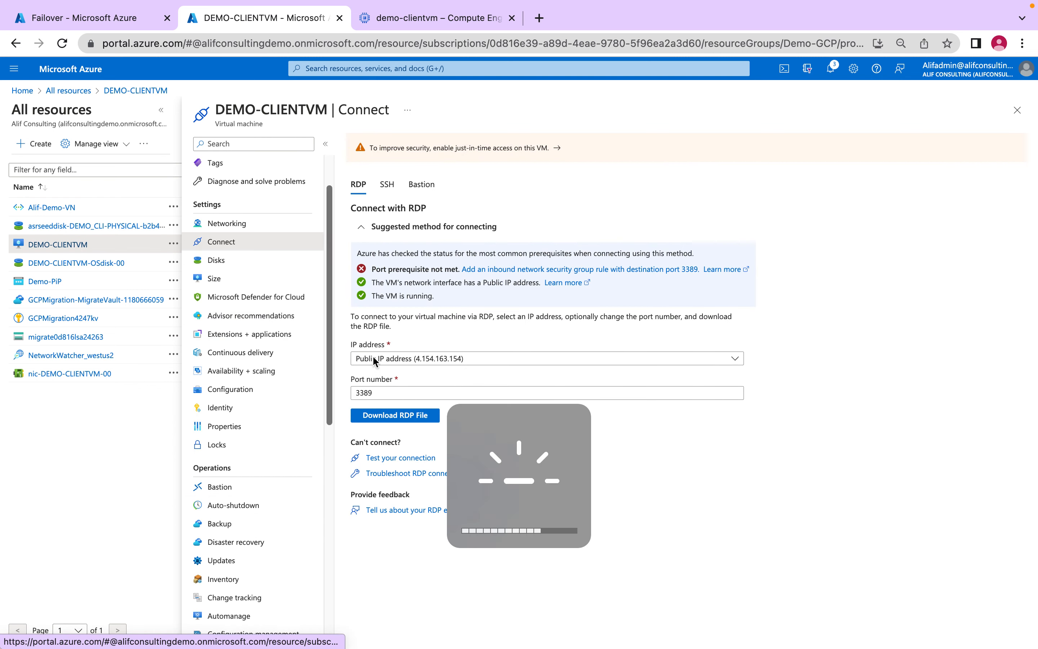
- Examine DEMO-CLIENTVM's networking settings for inbound port rules and network security groups on nic-DEMO-CLIENTVM-00
{"action": "left_click", "coordinate": [227, 224]}
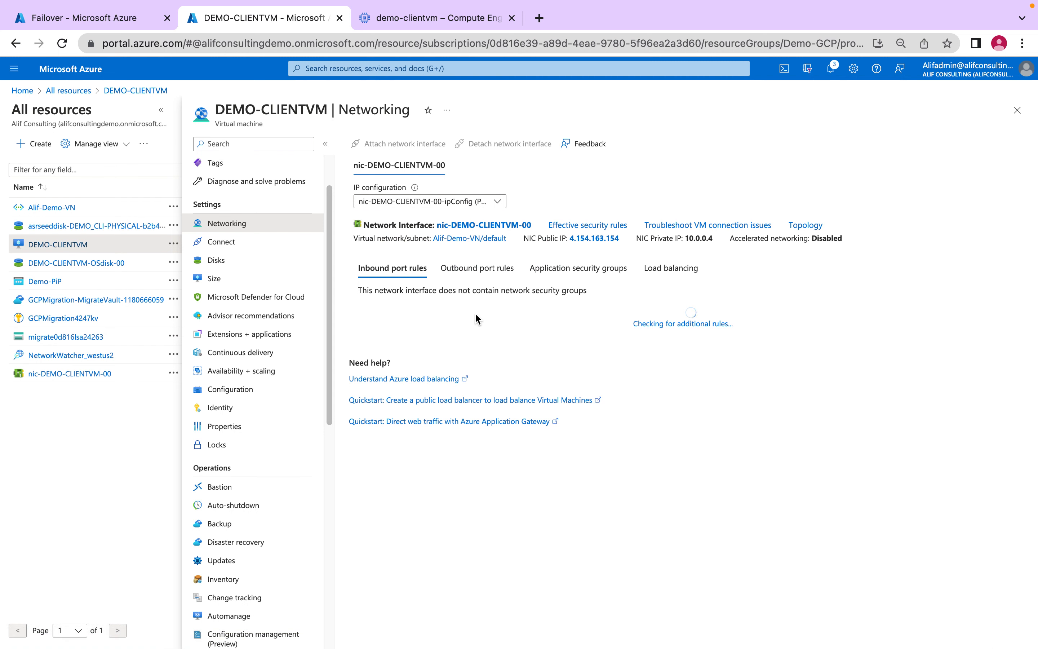
{"action": "left_click_drag", "start_coordinate": [412, 290], "coordinate": [359, 291]}
{"action": "left_click_drag", "start_coordinate": [601, 288], "coordinate": [482, 299]}
{"action": "scroll", "coordinate": [239, 266], "scroll_direction": "down", "scroll_amount": 3}
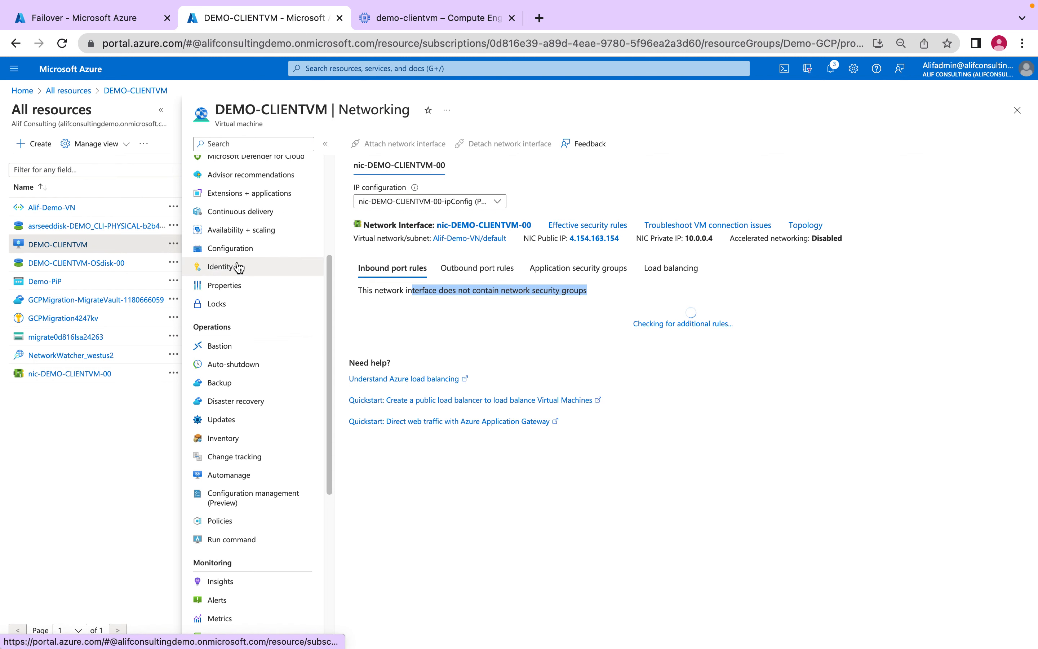
- Download the RDP file for DEMO-CLIENTVM using its public IP address and port 3389, and open it in Microsoft Remote Desktop
{"action": "scroll", "coordinate": [238, 266], "scroll_direction": "up", "scroll_amount": 5}
{"action": "left_click", "coordinate": [224, 163]}
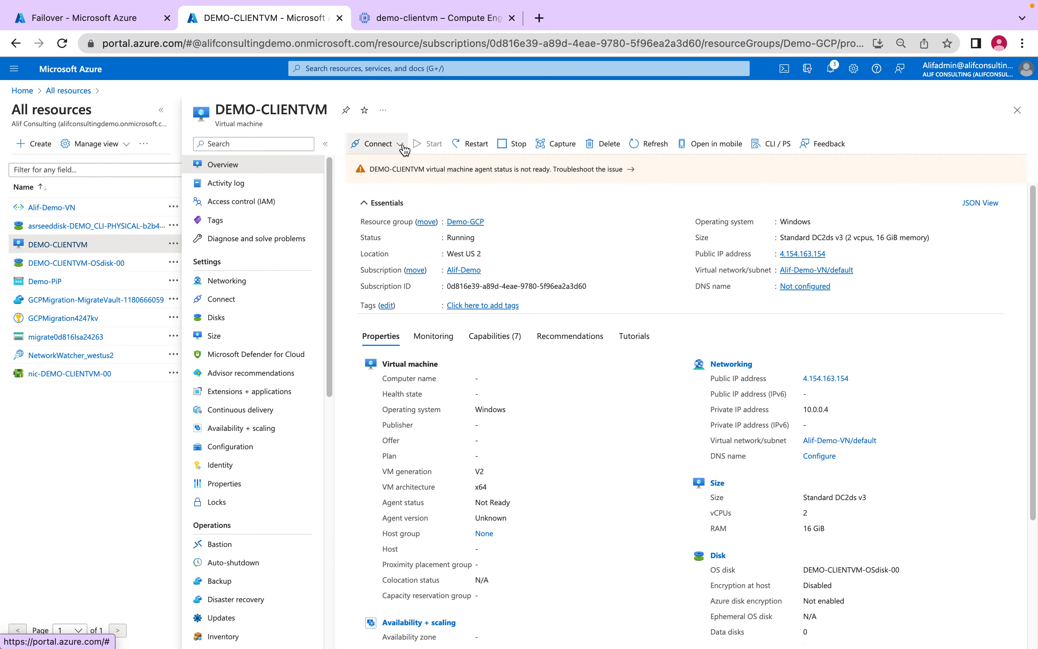
{"action": "left_click", "coordinate": [402, 143]}
{"action": "left_click", "coordinate": [389, 165]}
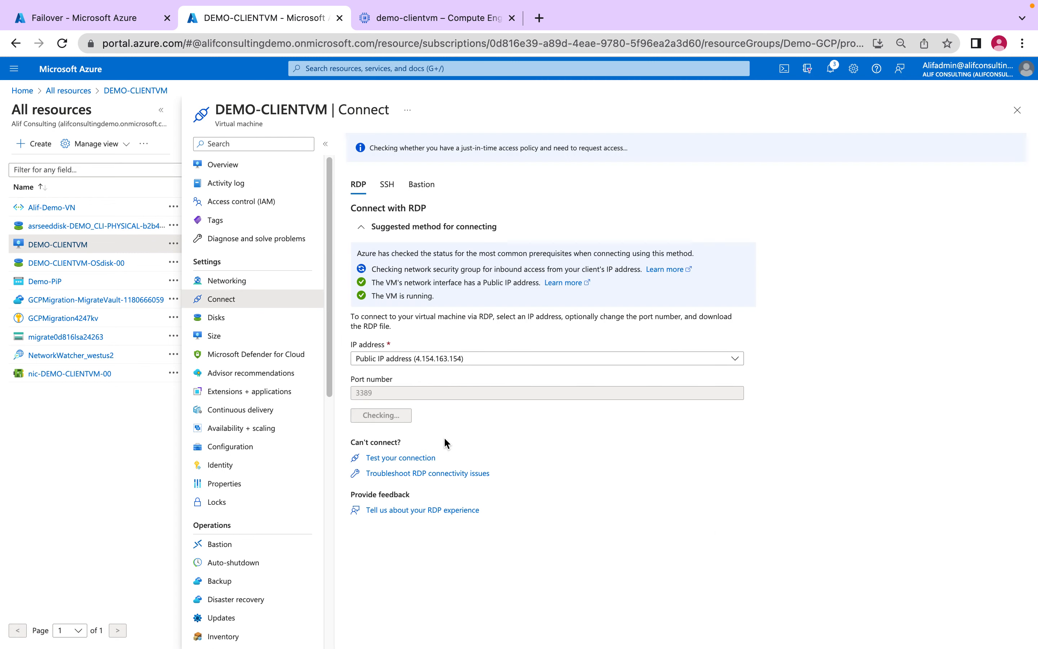
{"action": "left_click", "coordinate": [393, 415]}
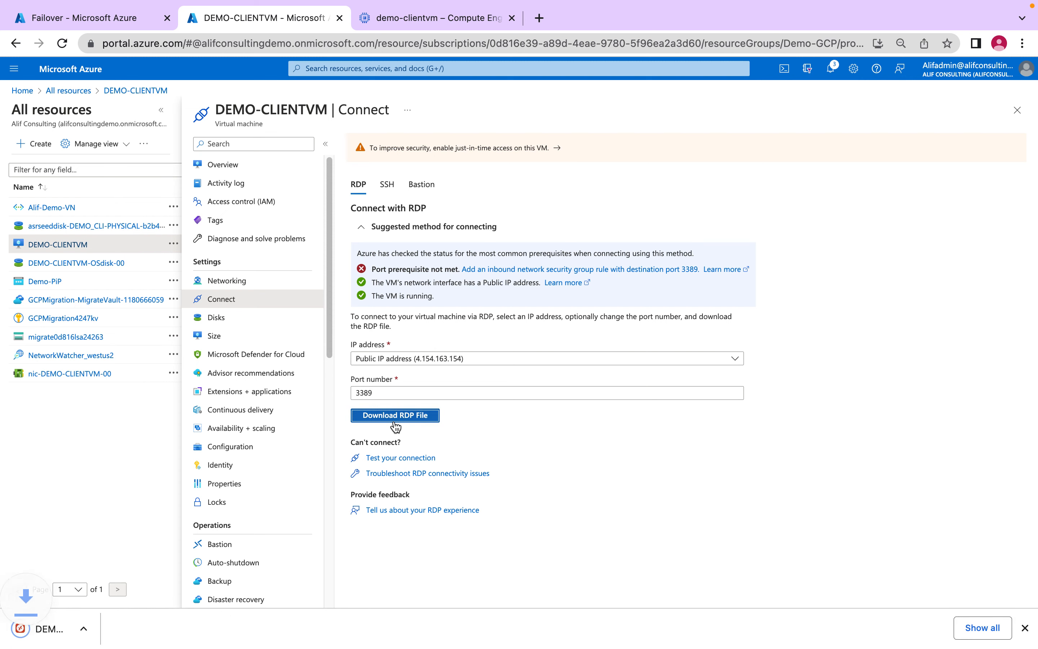
{"action": "left_click", "coordinate": [129, 626]}
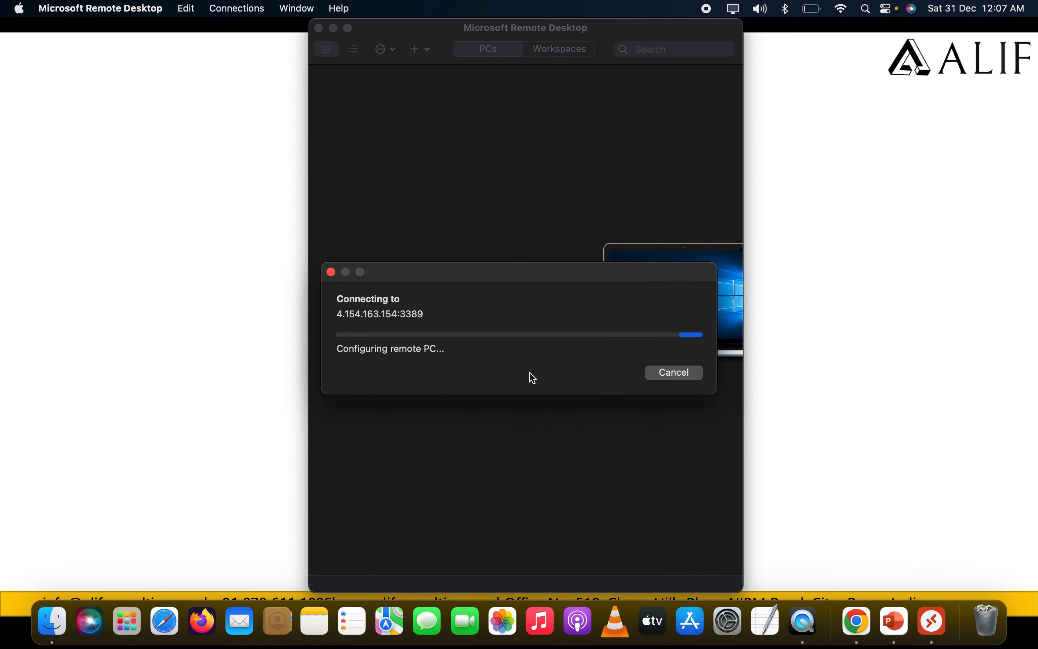
- Enter the username .\adminuser and the account password, and submit them to connect to the remote PC
{"action": "type", "text": "."}
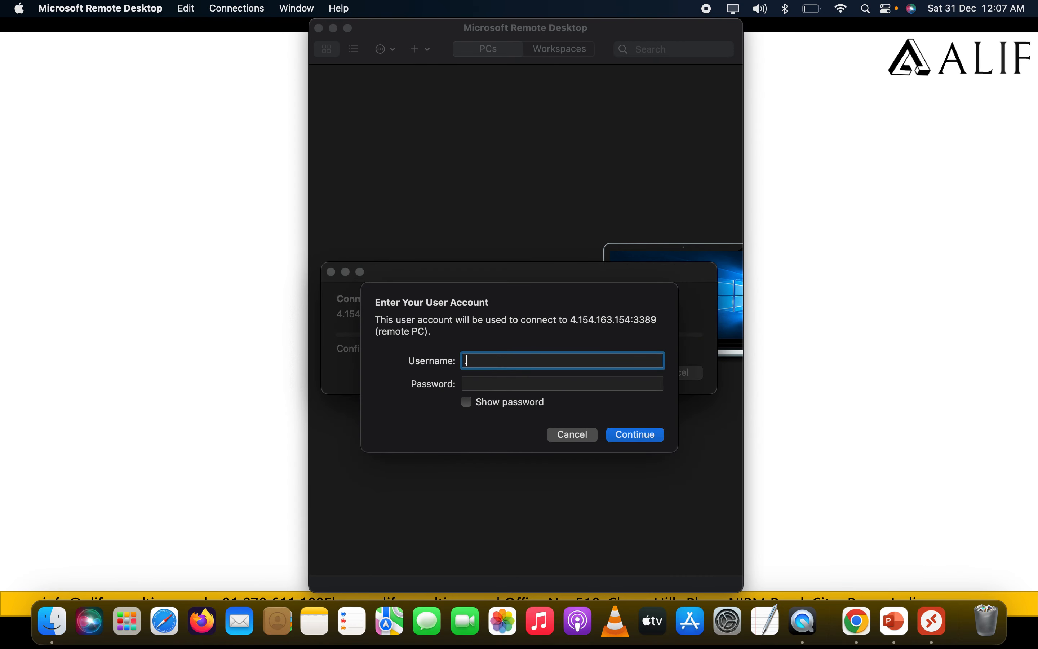
{"action": "type", "text": "\\adminuser"}
{"action": "key", "text": "Tab"}
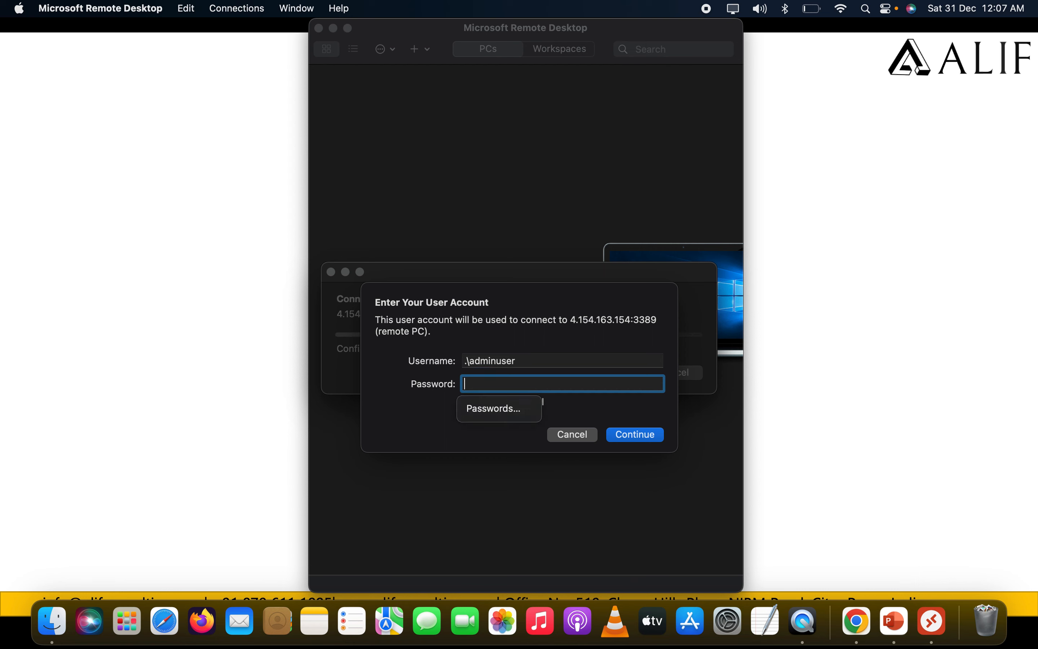
{"action": "type", "text": "***"}
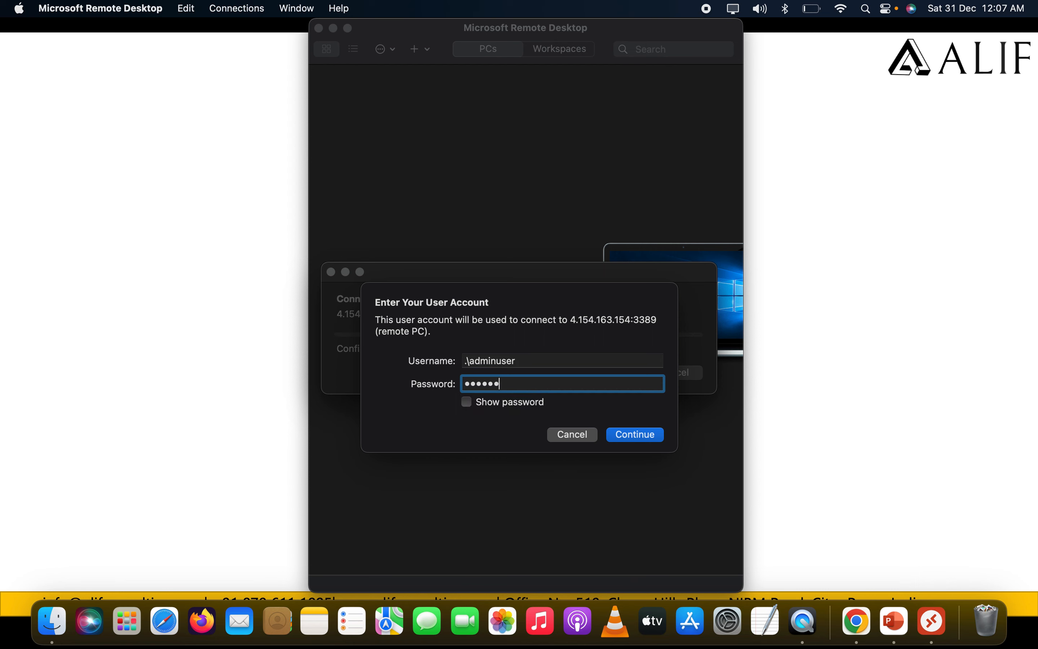
{"action": "key", "text": "Return"}
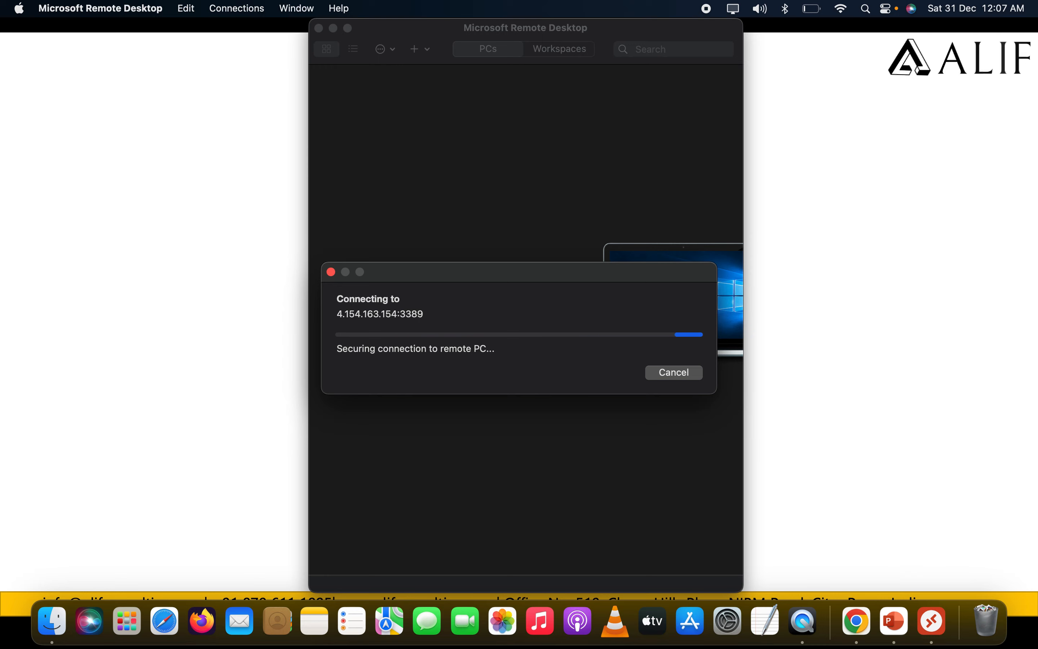
{"action": "left_click", "coordinate": [683, 384]}
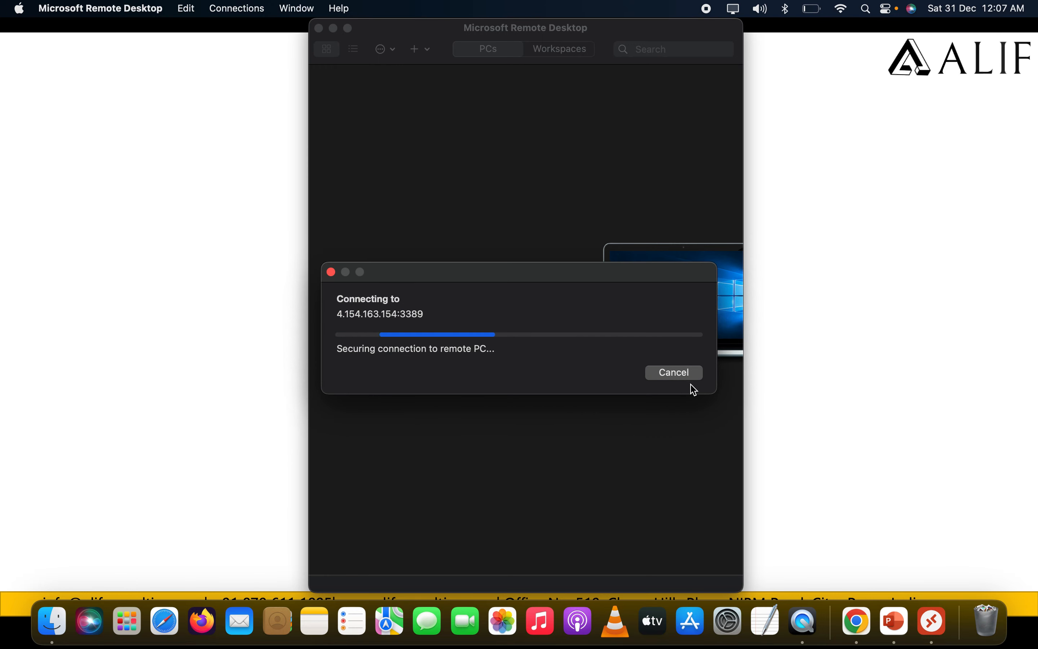